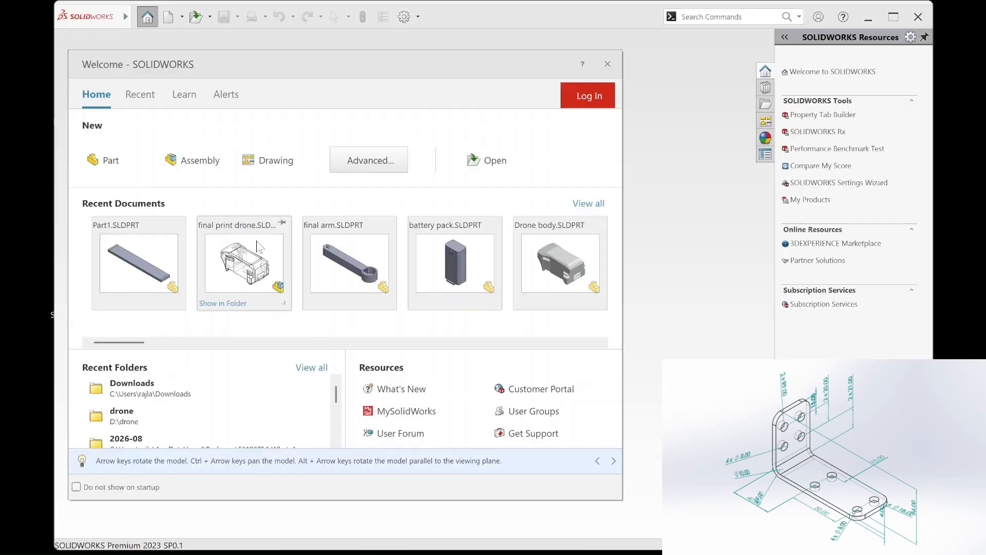
Step: Create a new part and open a sketch on the Top Plane
{"action": "left_click", "coordinate": [125, 164]}
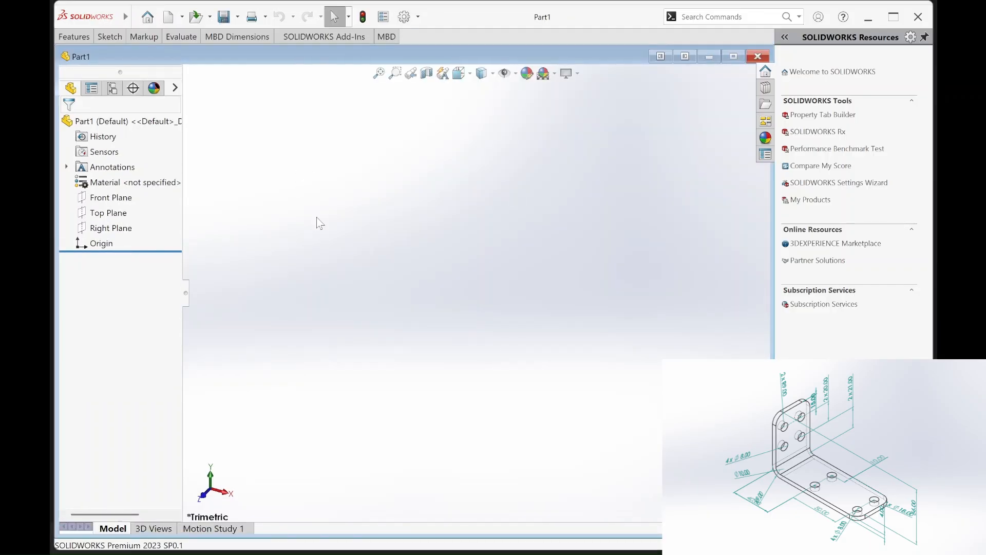
{"action": "left_click", "coordinate": [99, 37]}
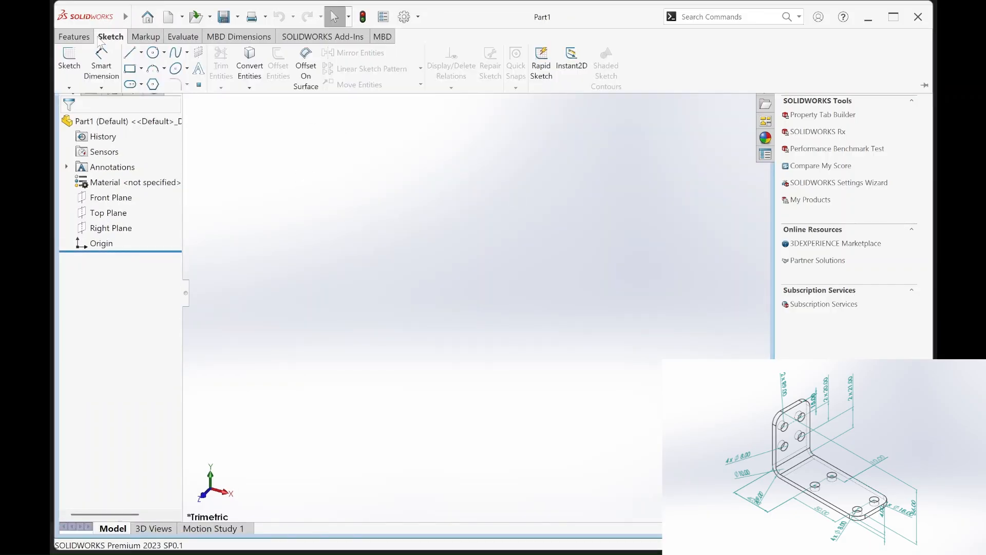
{"action": "left_click", "coordinate": [70, 65]}
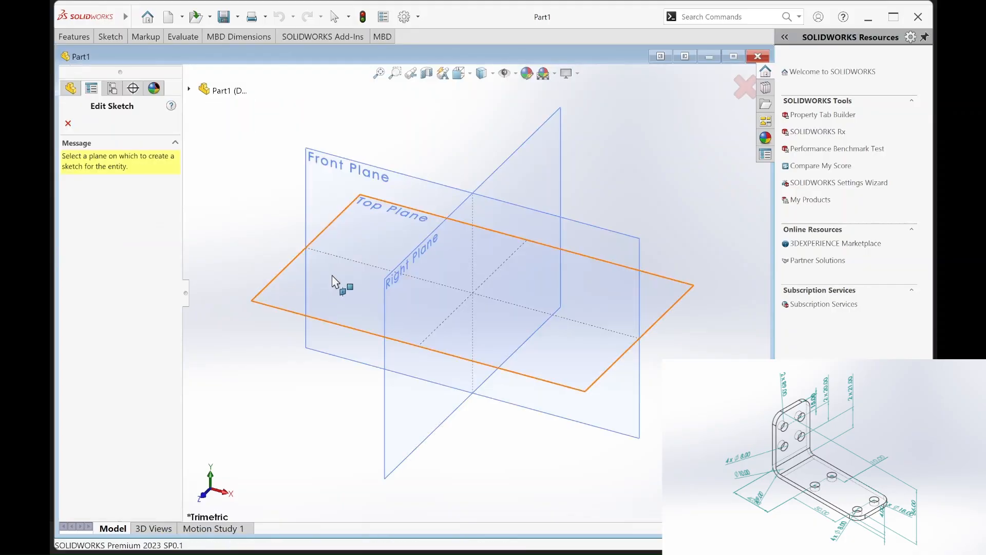
{"action": "left_click", "coordinate": [351, 262]}
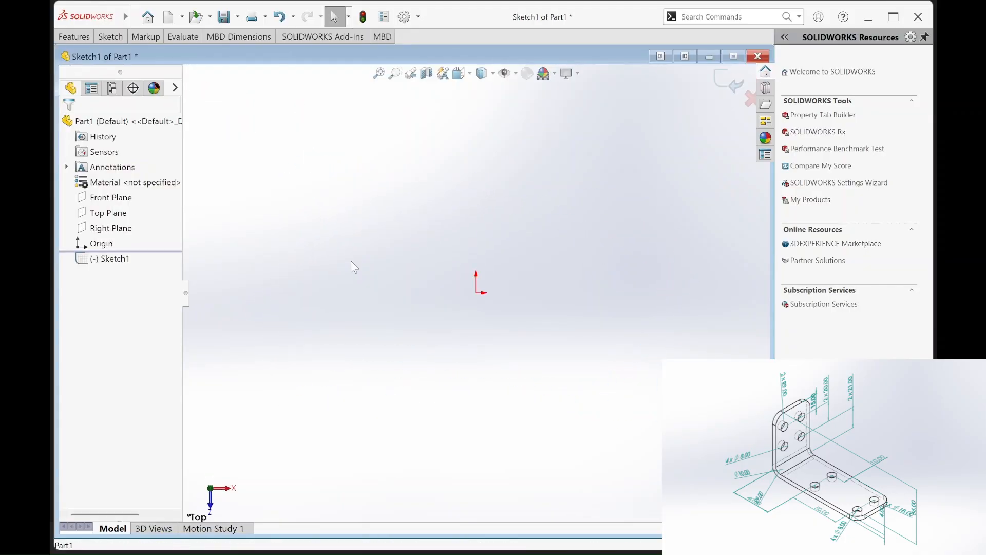
Step: Sketch a center rectangle about 129 mm by 46 mm, centred on the origin
{"action": "left_click", "coordinate": [116, 37]}
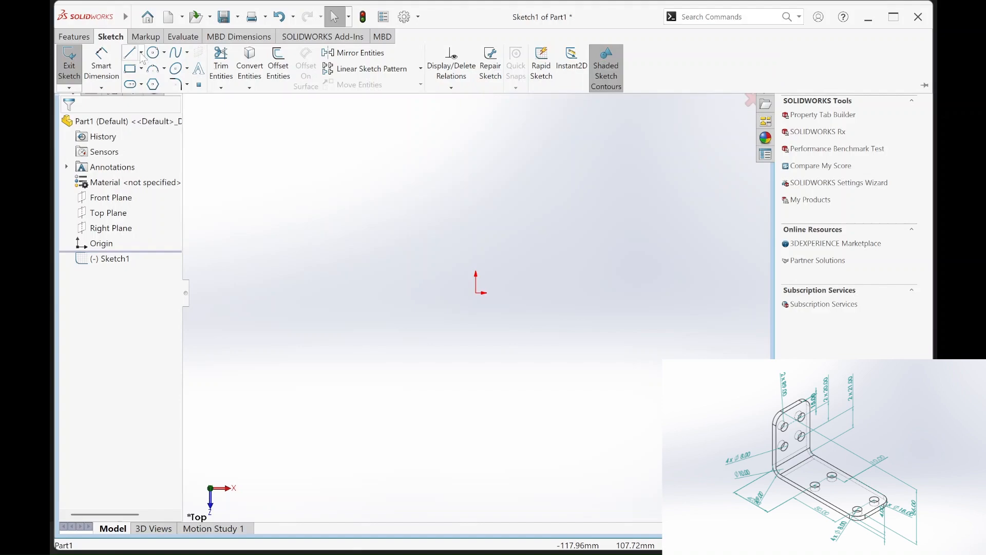
{"action": "left_click", "coordinate": [142, 69]}
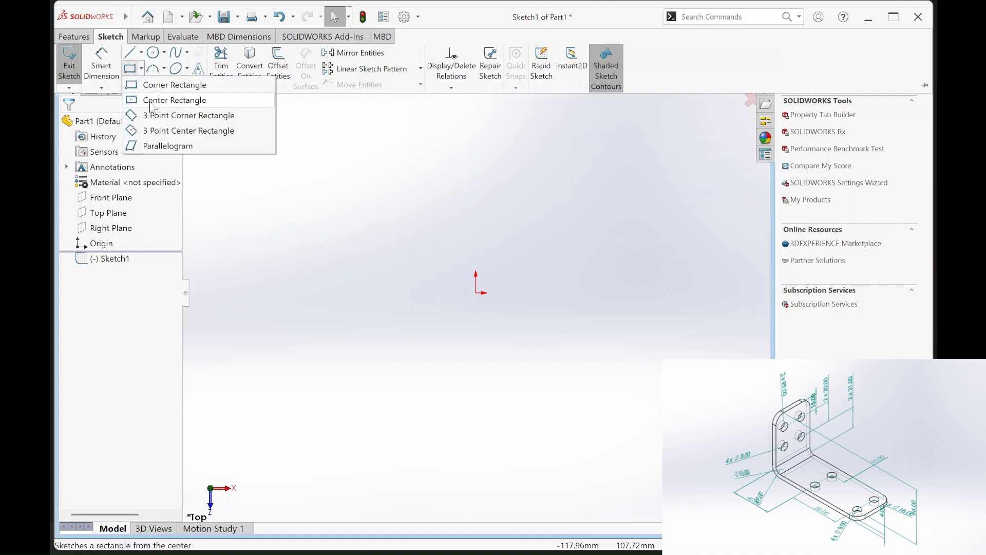
{"action": "left_click", "coordinate": [150, 102]}
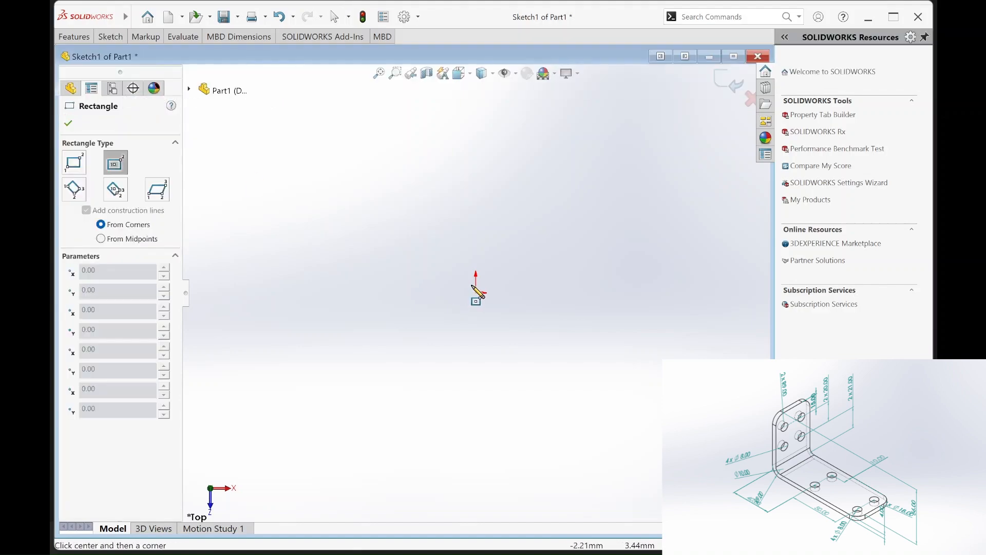
{"action": "left_click", "coordinate": [475, 292]}
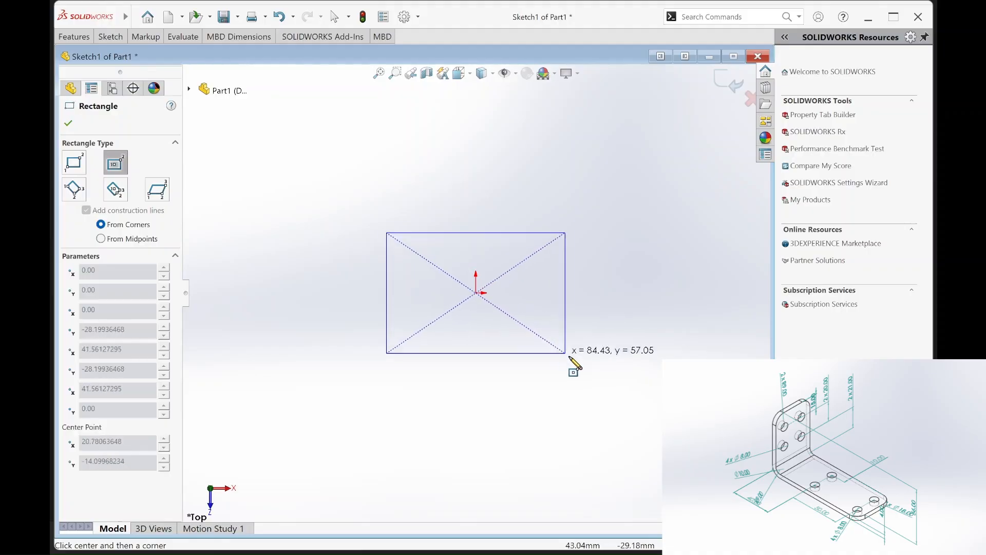
{"action": "left_click", "coordinate": [612, 342]}
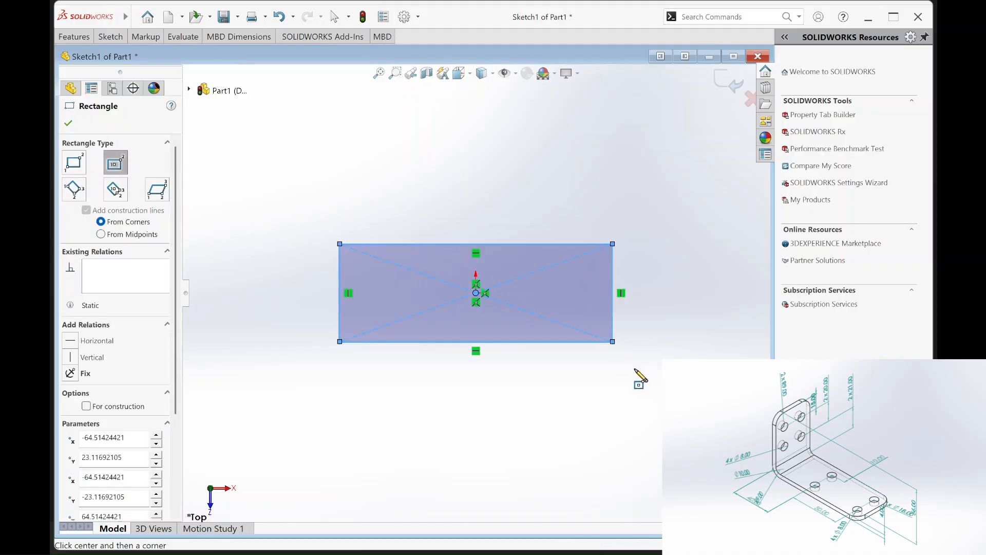
Step: Dimension the rectangle's horizontal edge to 100 mm and its vertical edge to 40 mm
{"action": "left_click", "coordinate": [112, 37]}
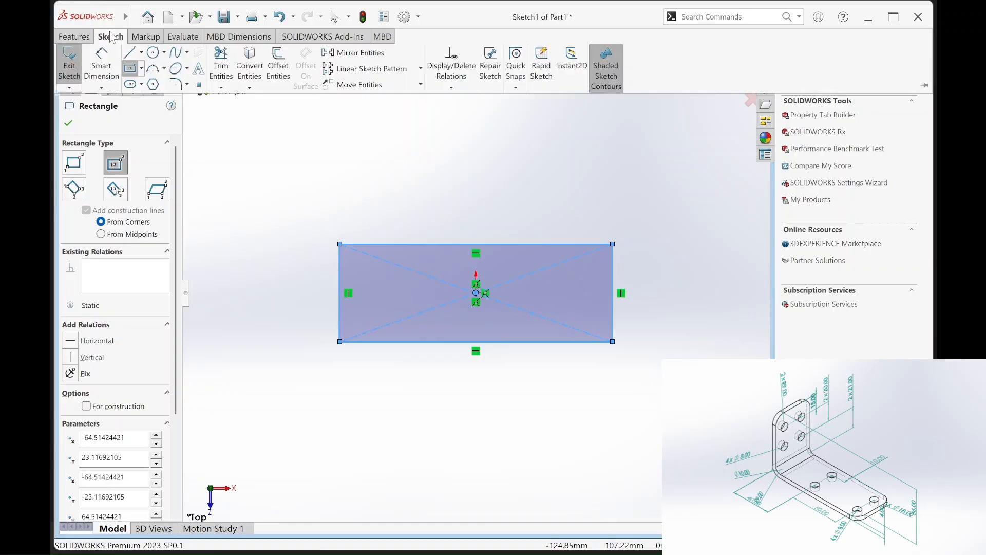
{"action": "left_click", "coordinate": [96, 59]}
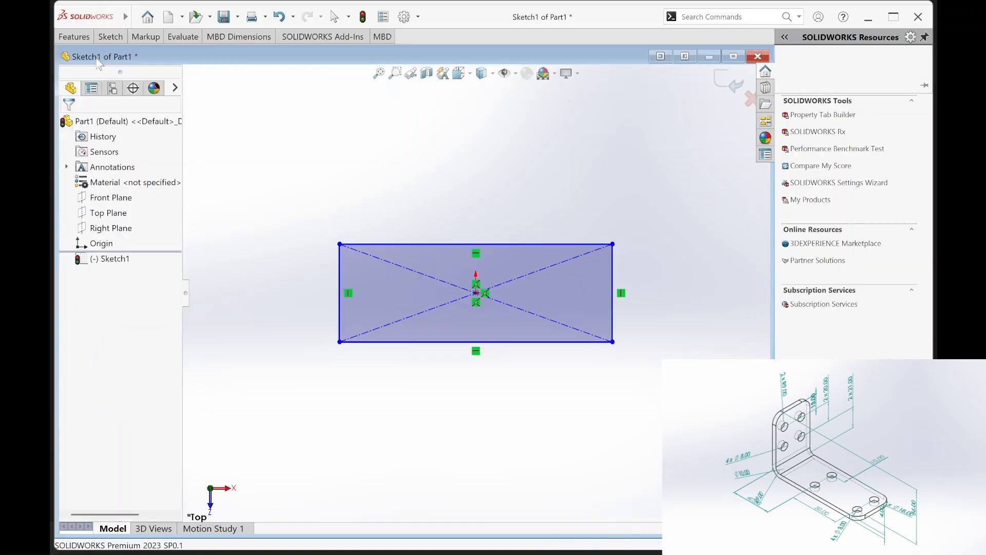
{"action": "left_click", "coordinate": [403, 242]}
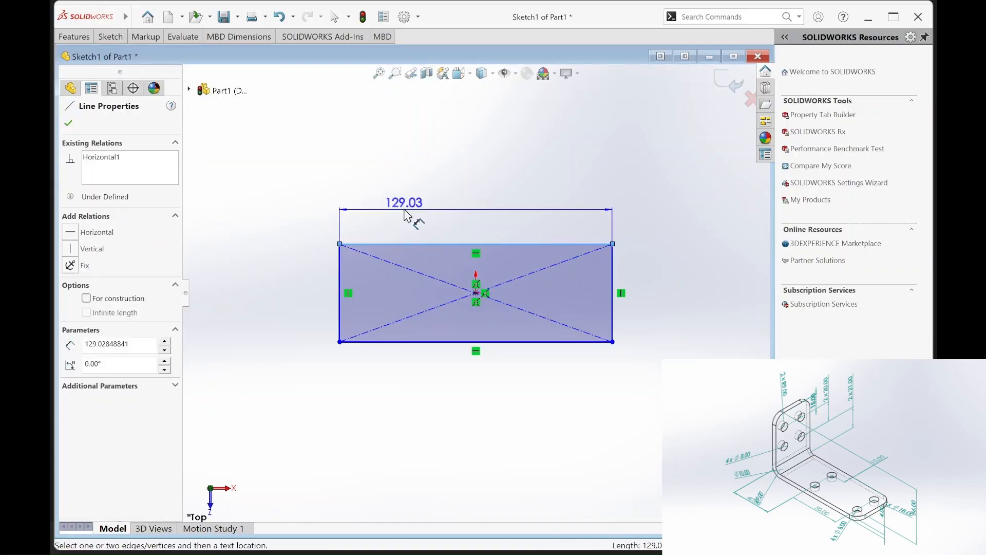
{"action": "left_click", "coordinate": [450, 214]}
{"action": "type", "text": "100"}
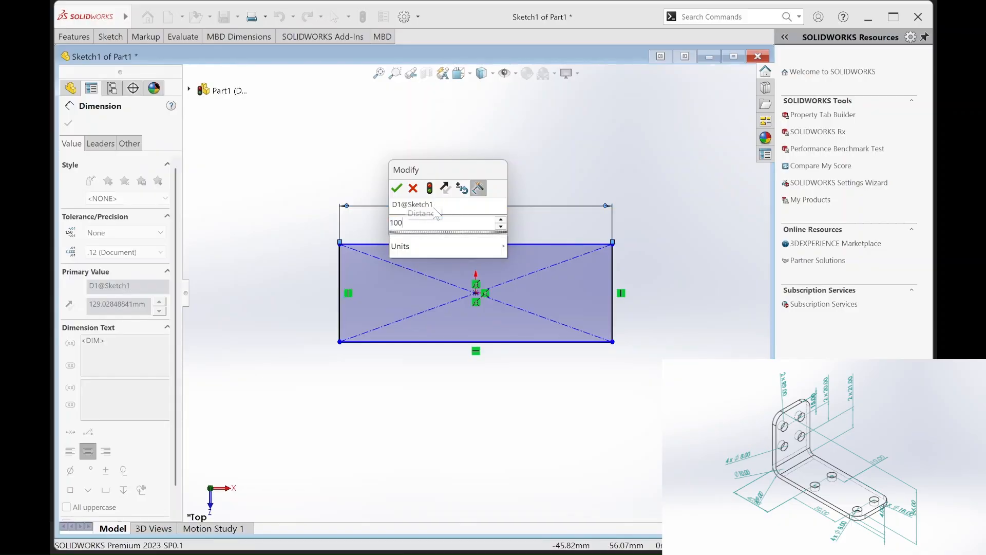
{"action": "key", "text": "Return"}
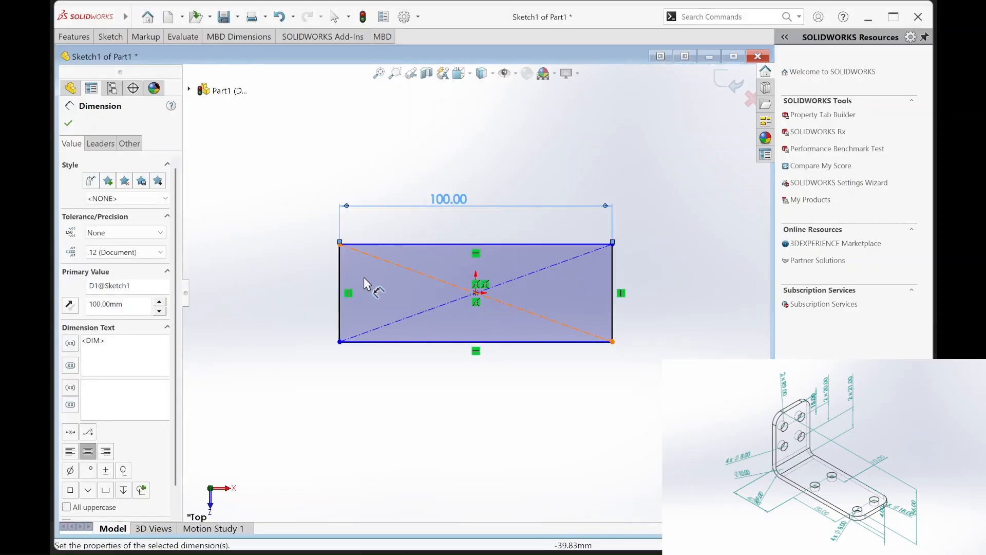
{"action": "left_click", "coordinate": [340, 284]}
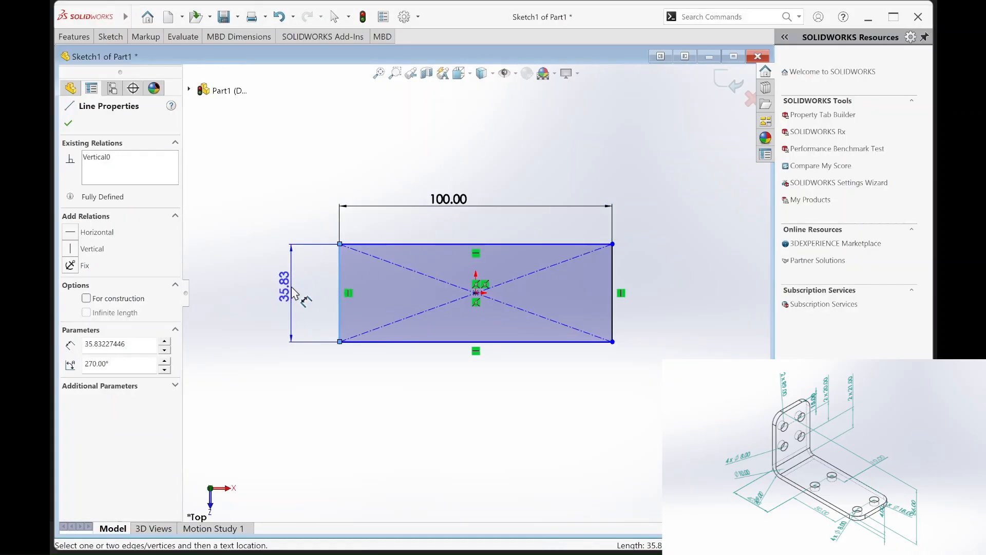
{"action": "left_click", "coordinate": [300, 293]}
{"action": "type", "text": "40"}
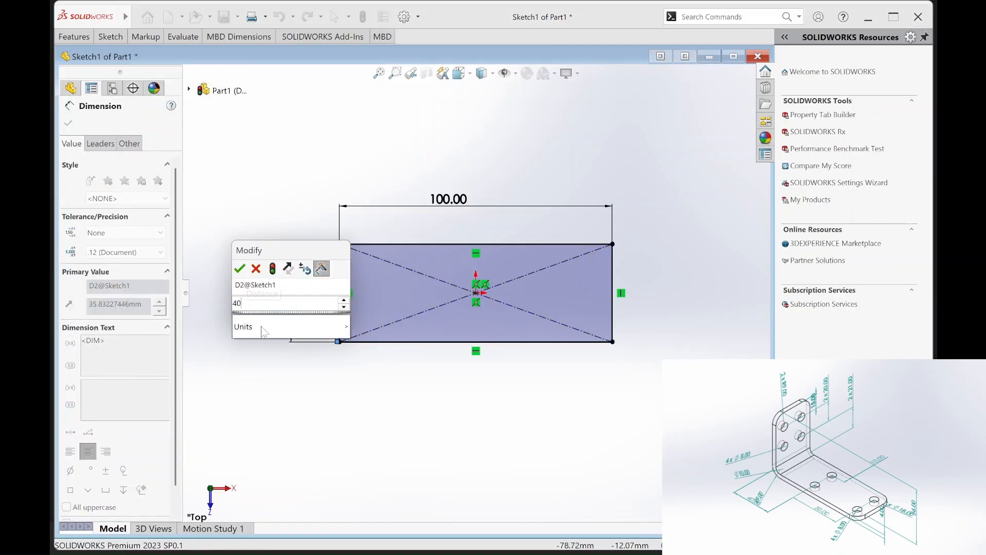
{"action": "key", "text": "Return"}
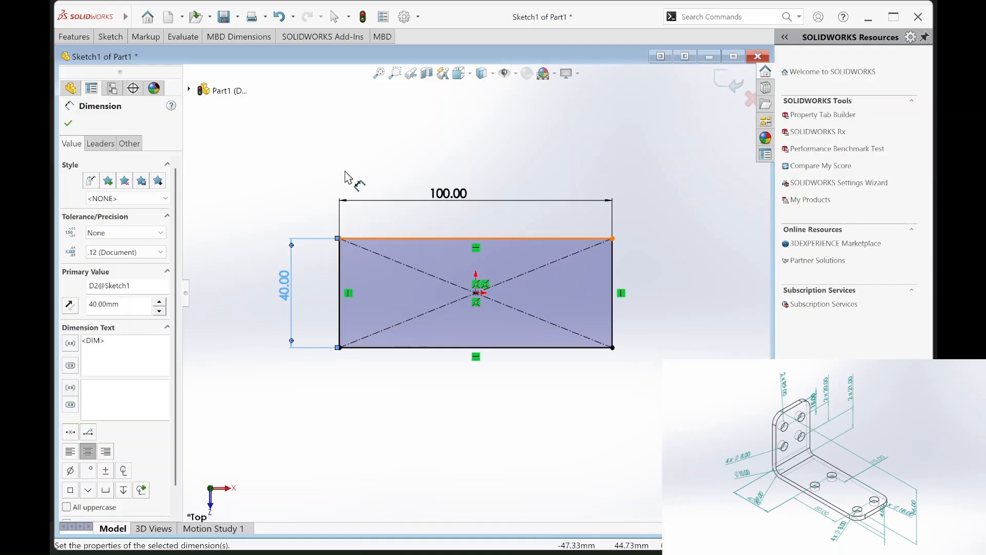
Step: Extrude the rectangle as a blind boss with a depth of 4 mm
{"action": "left_click", "coordinate": [111, 38]}
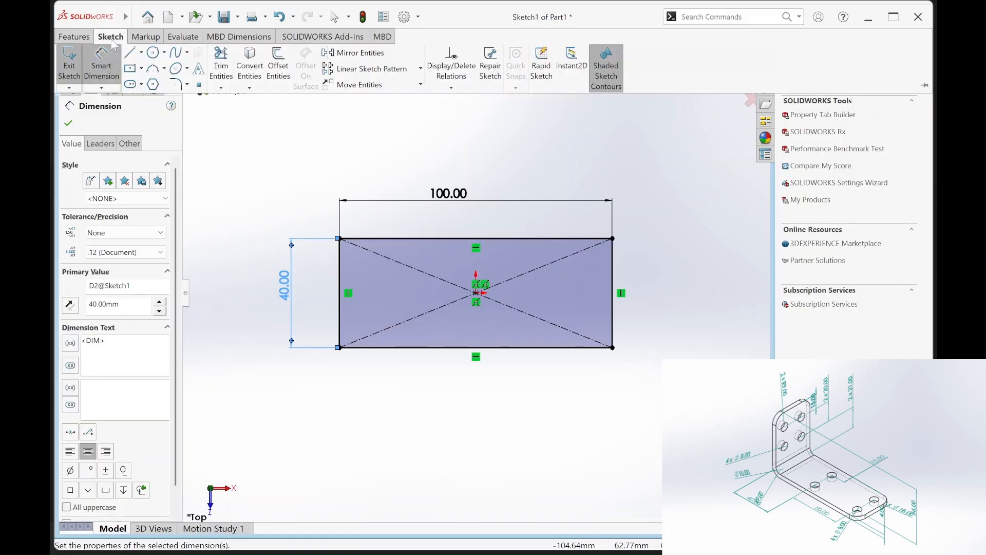
{"action": "left_click", "coordinate": [78, 37]}
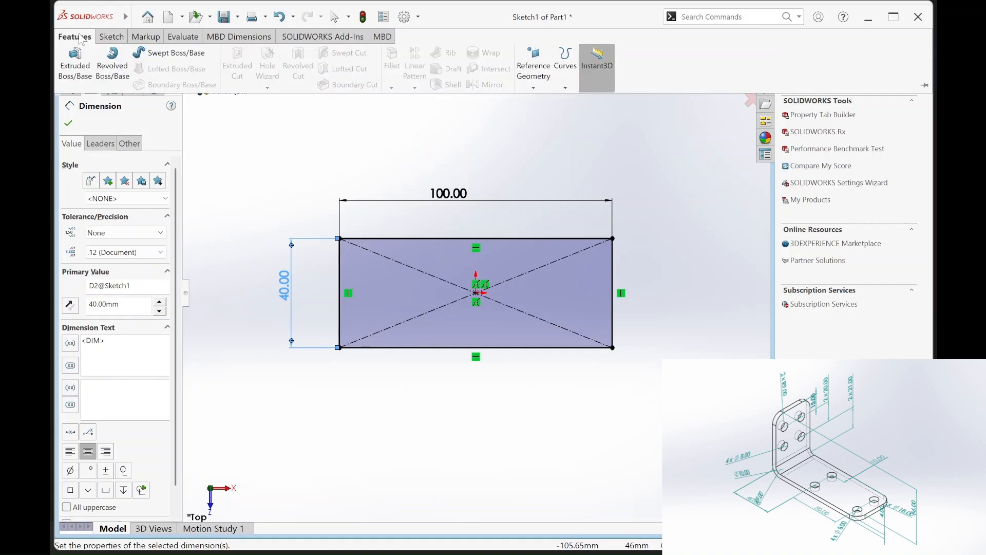
{"action": "left_click", "coordinate": [80, 65]}
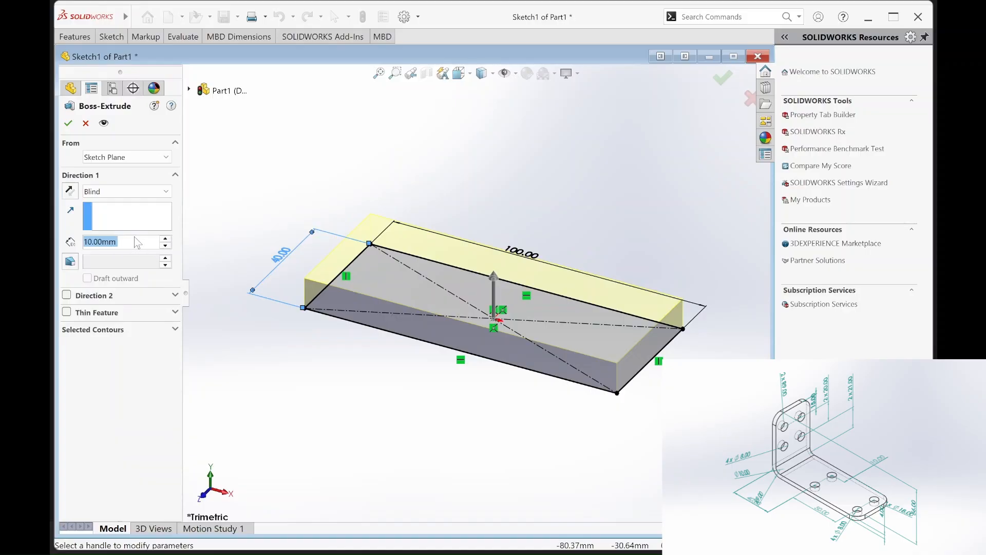
{"action": "type", "text": "4"}
{"action": "key", "text": "Return"}
{"action": "left_click", "coordinate": [69, 123]}
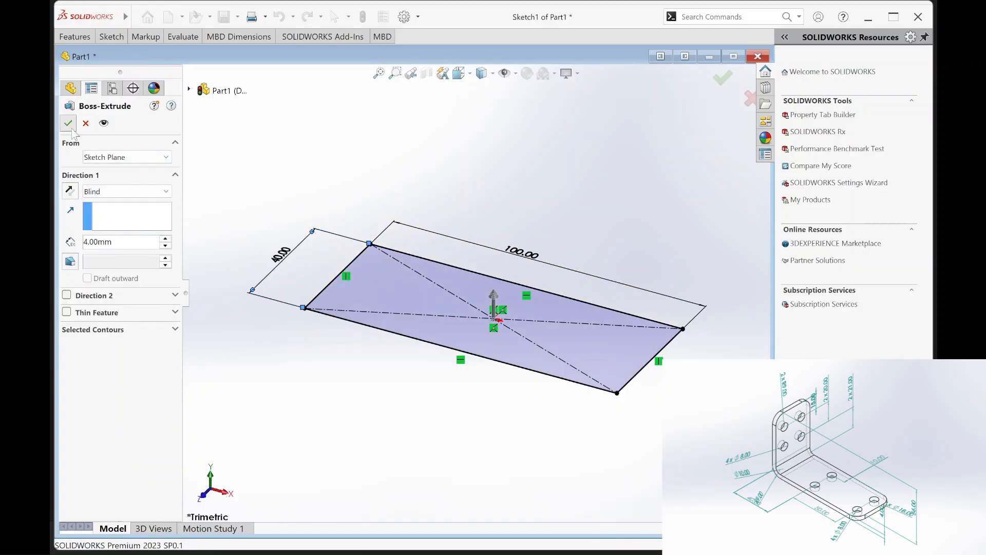
Step: Open a new sketch on the plate's large upper face
{"action": "middle_click_drag", "start_coordinate": [330, 260], "coordinate": [345, 363]}
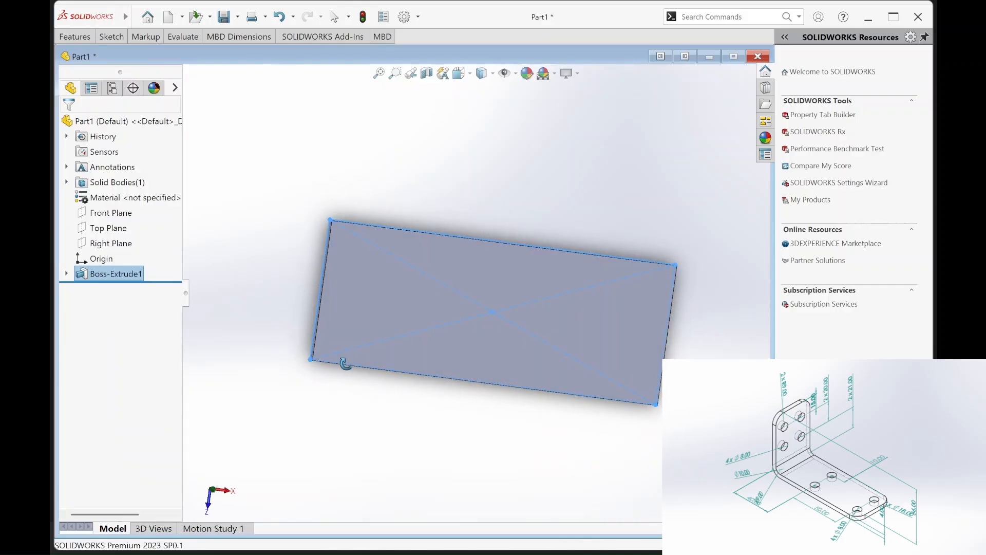
{"action": "left_click", "coordinate": [337, 291]}
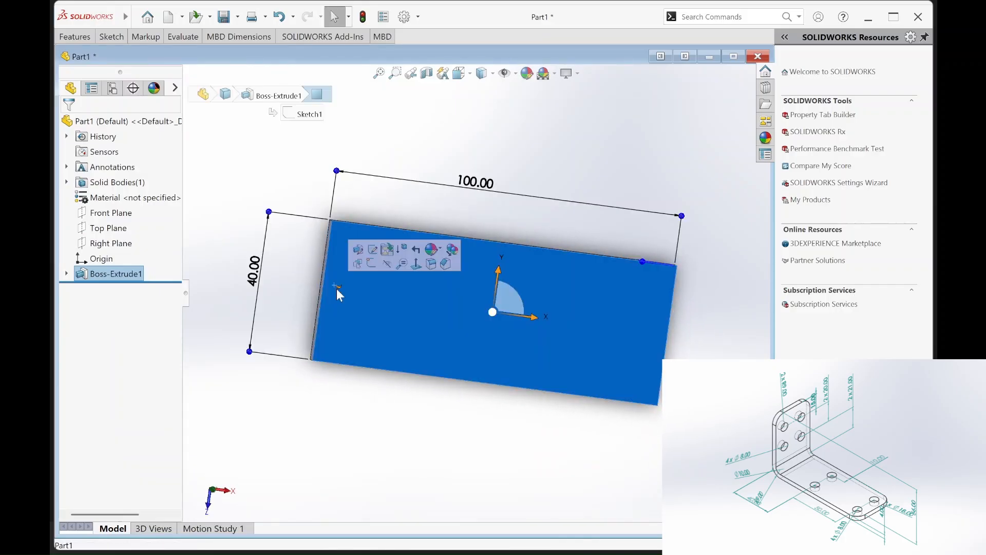
{"action": "left_click", "coordinate": [111, 36]}
{"action": "left_click", "coordinate": [69, 68]}
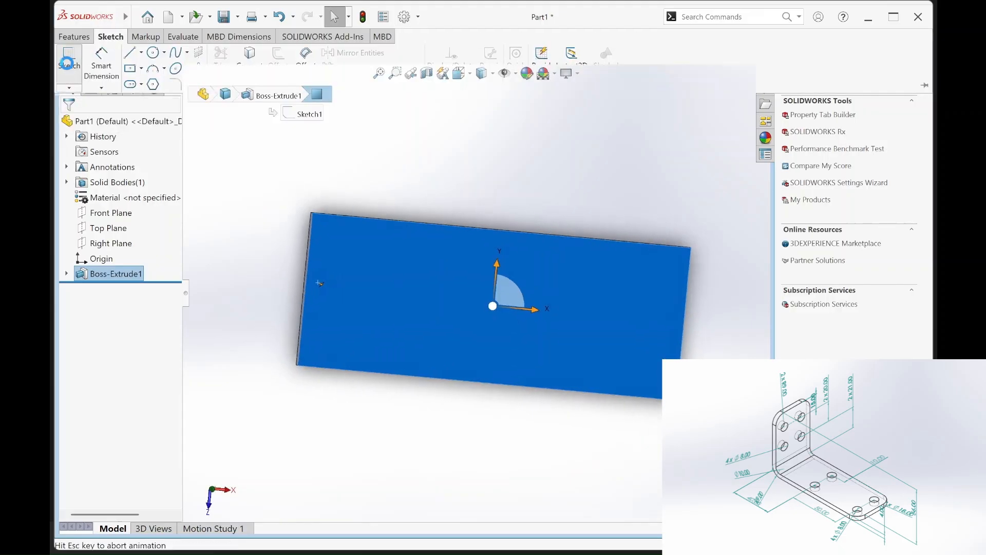
Step: Sketch a corner rectangle about 5.5 mm wide along the plate's short edge at negative X, spanning the full 40 mm
{"action": "left_click", "coordinate": [112, 37]}
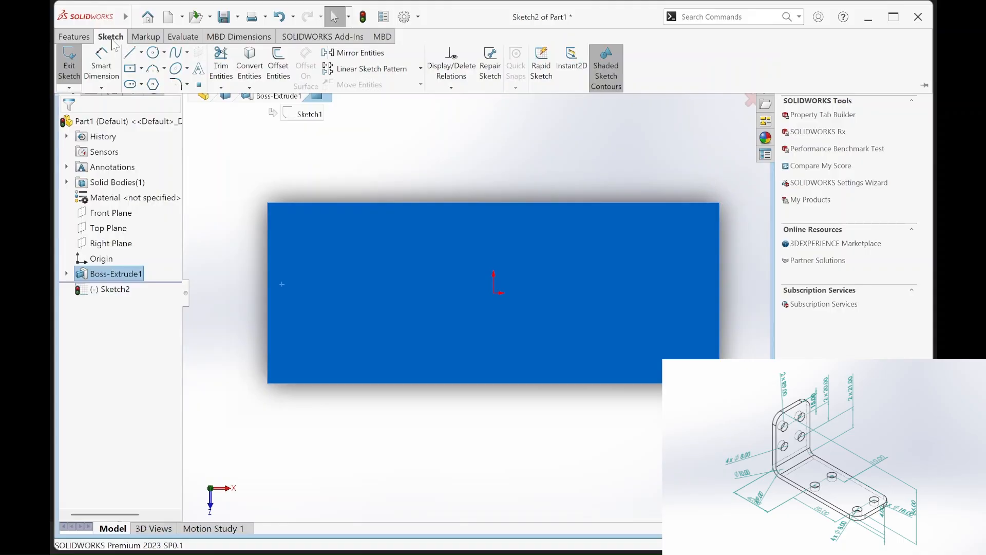
{"action": "left_click", "coordinate": [141, 69]}
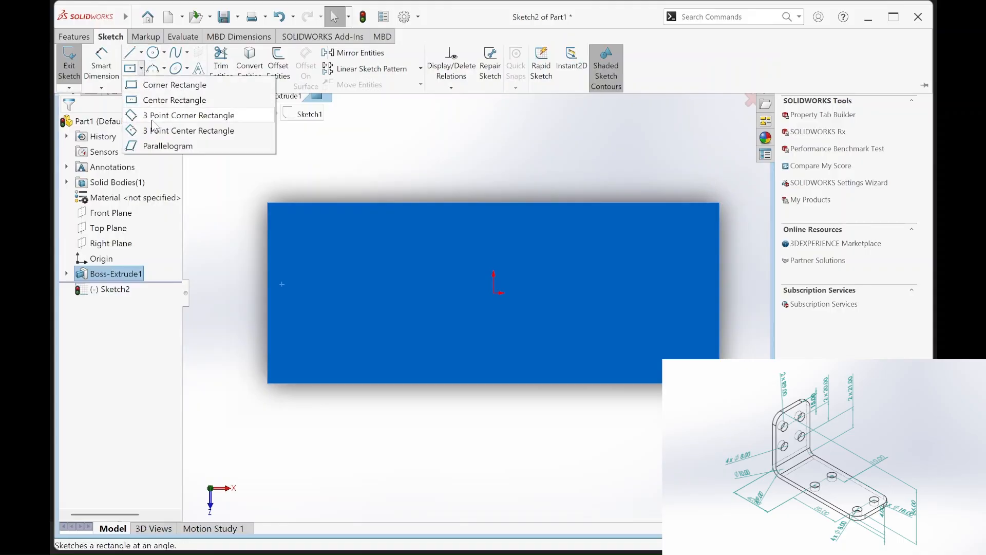
{"action": "left_click", "coordinate": [154, 85]}
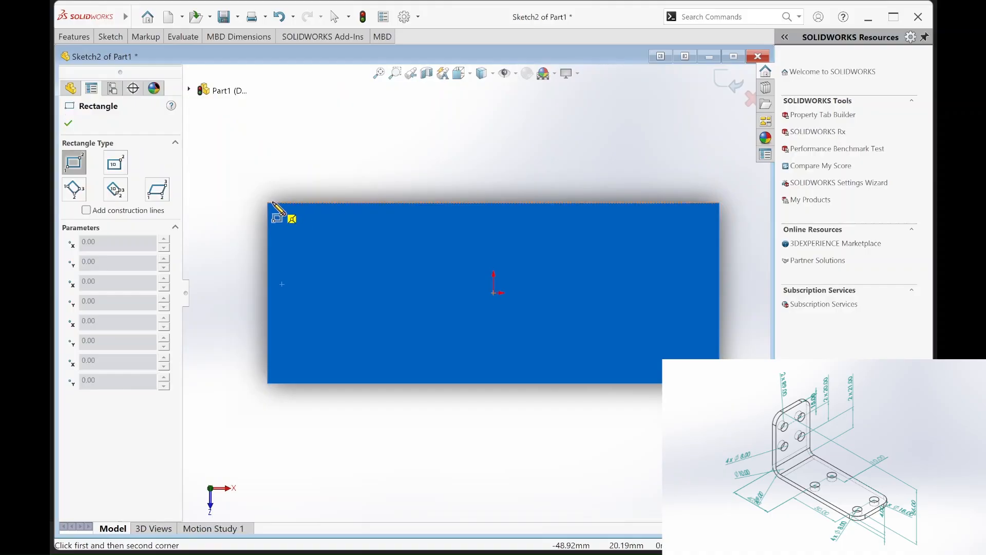
{"action": "left_click", "coordinate": [267, 203]}
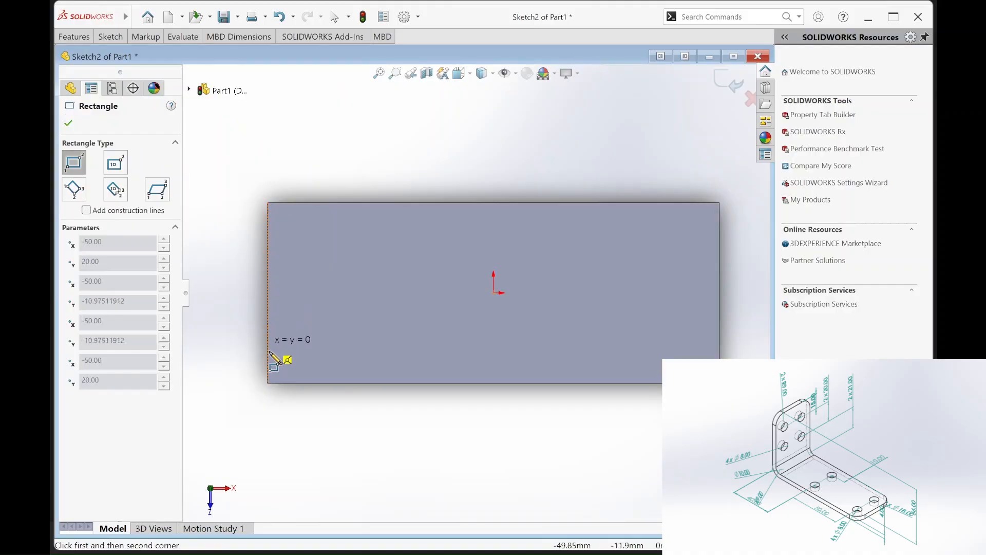
{"action": "left_click", "coordinate": [293, 383]}
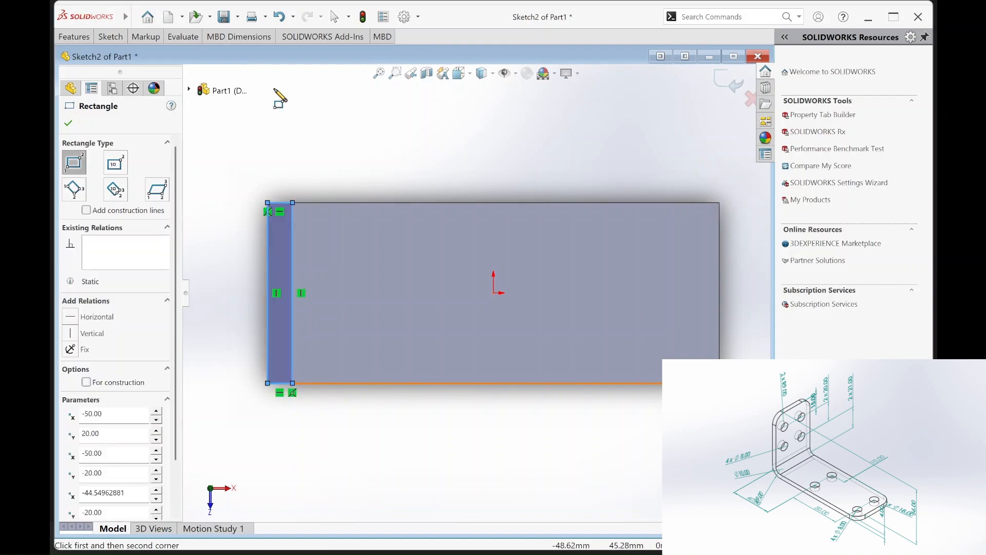
Step: Dimension the narrow rectangle's width to 4 mm
{"action": "left_click", "coordinate": [110, 37]}
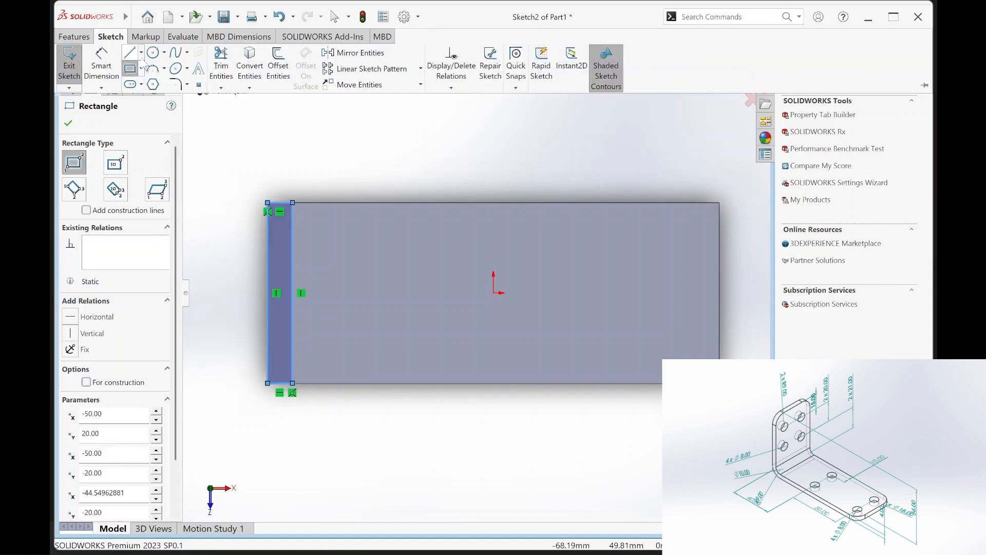
{"action": "left_click", "coordinate": [101, 66]}
{"action": "left_click", "coordinate": [282, 205]}
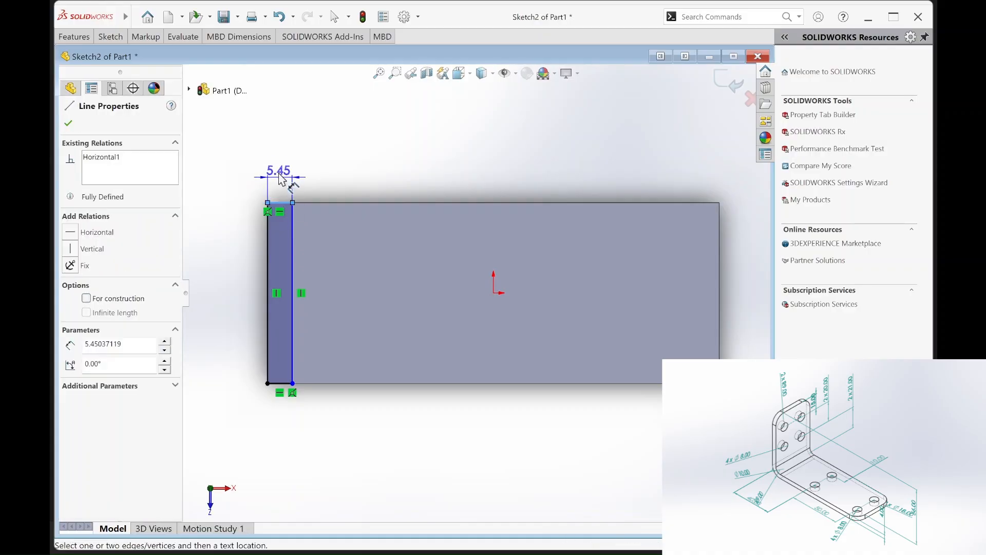
{"action": "left_click", "coordinate": [277, 156]}
{"action": "type", "text": "4"}
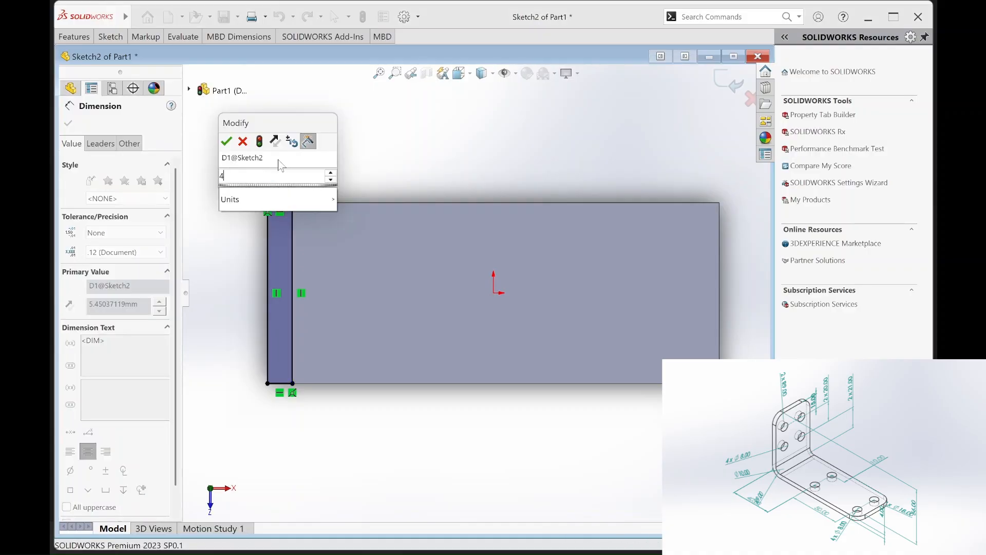
{"action": "key", "text": "Return"}
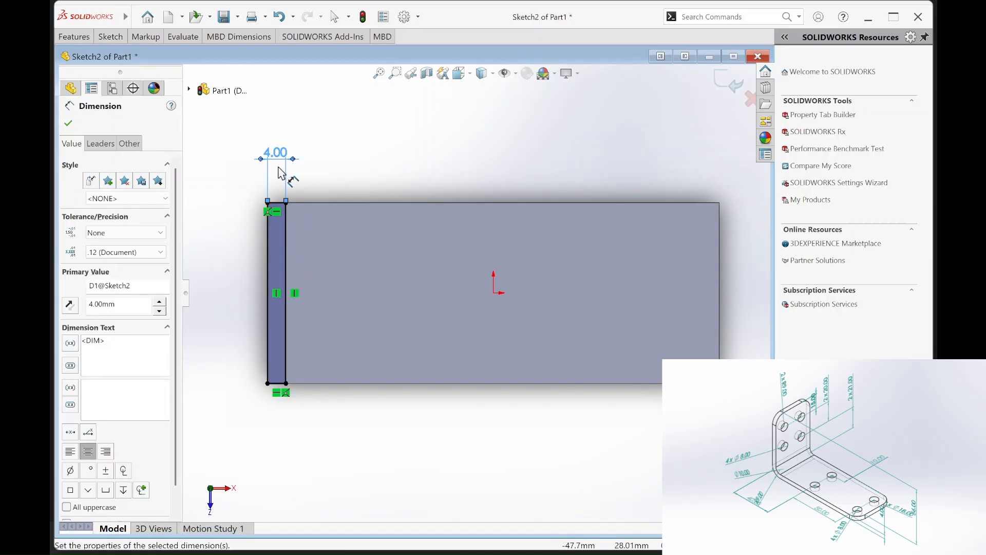
{"action": "left_click", "coordinate": [68, 124]}
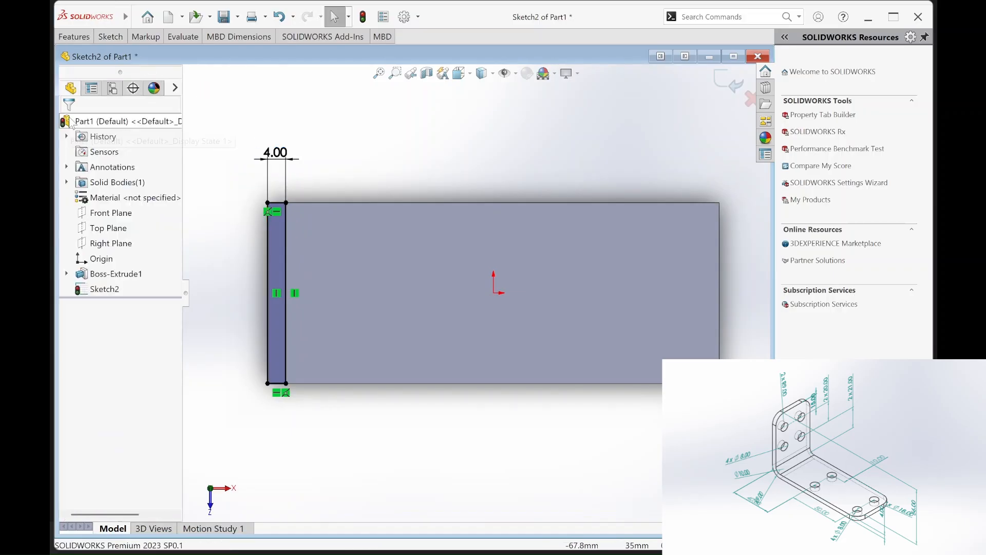
Step: Extrude the narrow rectangle as a blind boss with a depth of 60-4 mm, merged with the base plate
{"action": "left_click", "coordinate": [110, 37]}
{"action": "left_click", "coordinate": [76, 36]}
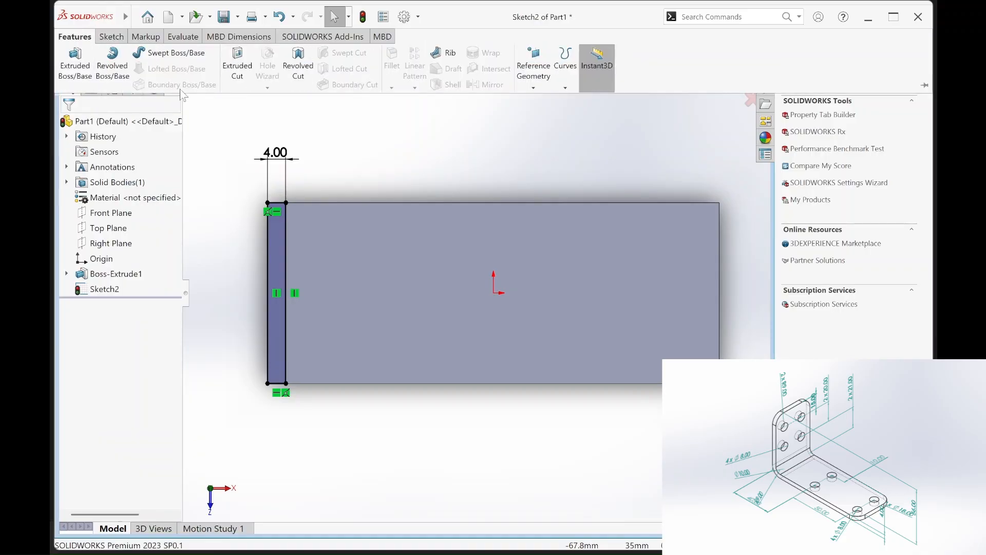
{"action": "left_click", "coordinate": [75, 62]}
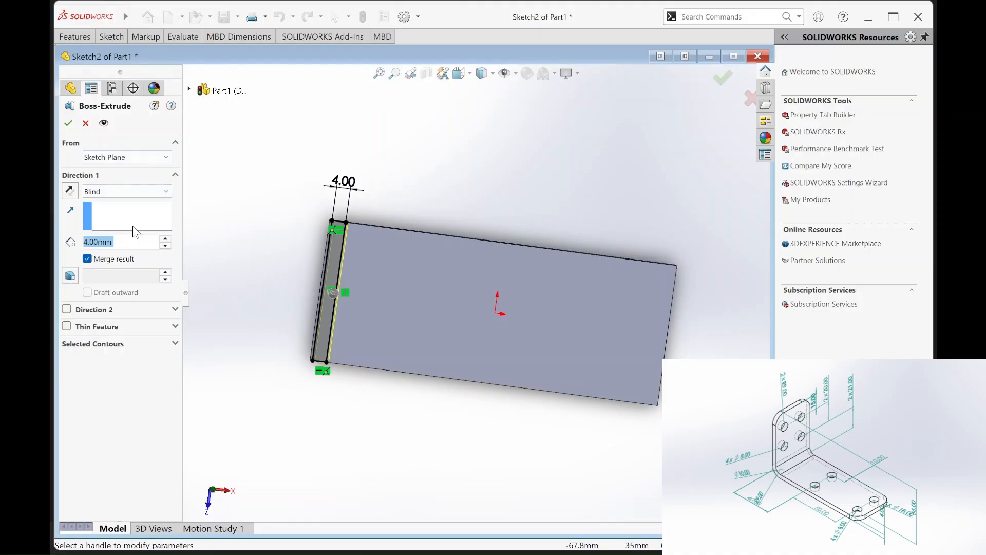
{"action": "type", "text": "60"}
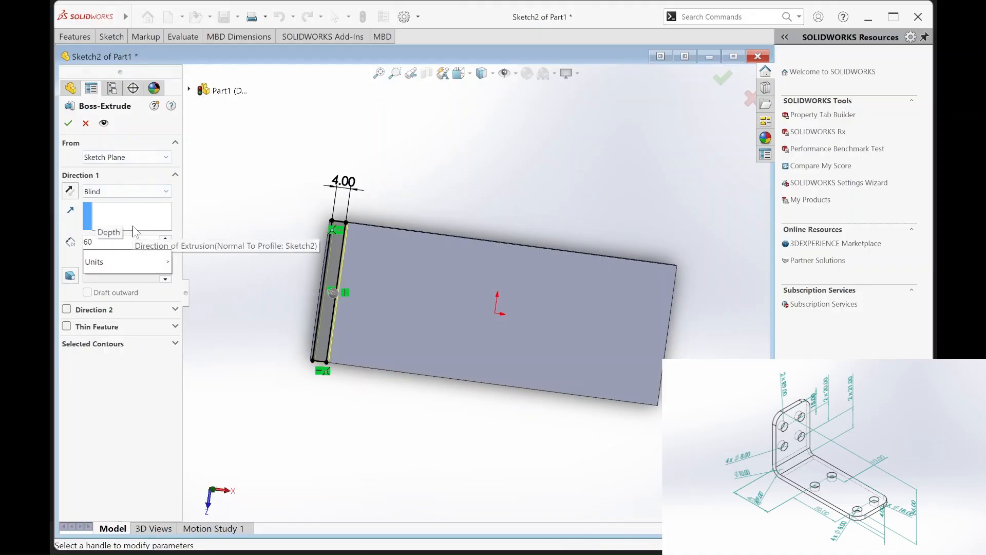
{"action": "type", "text": "-4"}
{"action": "key", "text": "Return"}
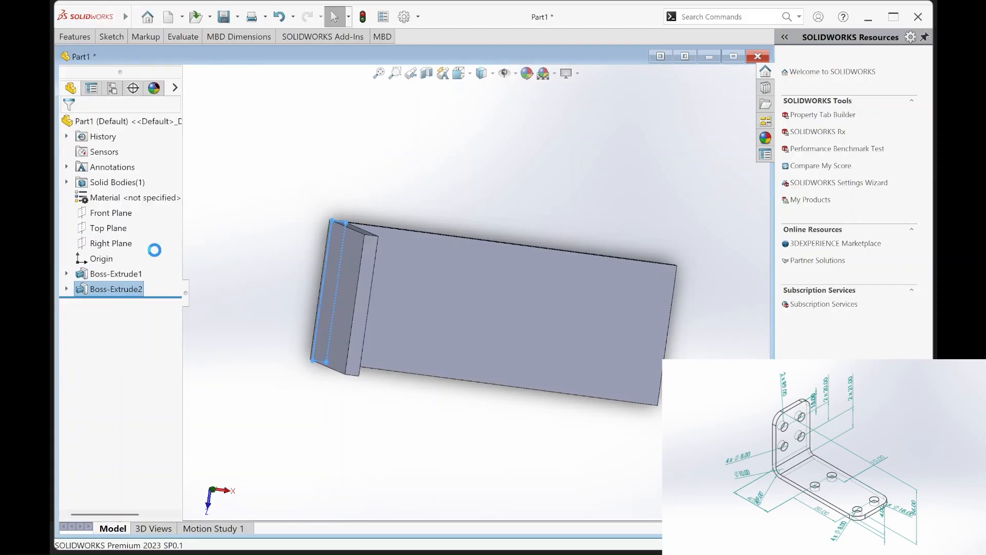
Step: Fillet the four corner edges at the free ends of the upright flange and base plate with a 9 mm symmetric radius
{"action": "middle_click_drag", "start_coordinate": [393, 377], "coordinate": [389, 221]}
{"action": "middle_click_drag", "start_coordinate": [431, 308], "coordinate": [387, 316]}
{"action": "middle_click_drag", "start_coordinate": [376, 382], "coordinate": [382, 397]}
{"action": "left_click", "coordinate": [313, 246]}
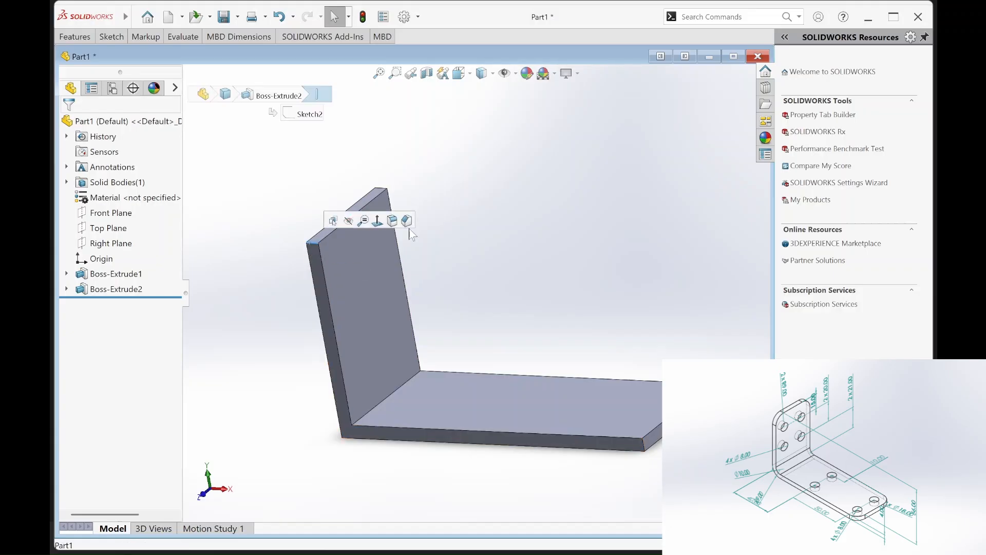
{"action": "middle_click_drag", "start_coordinate": [408, 227], "coordinate": [377, 287]}
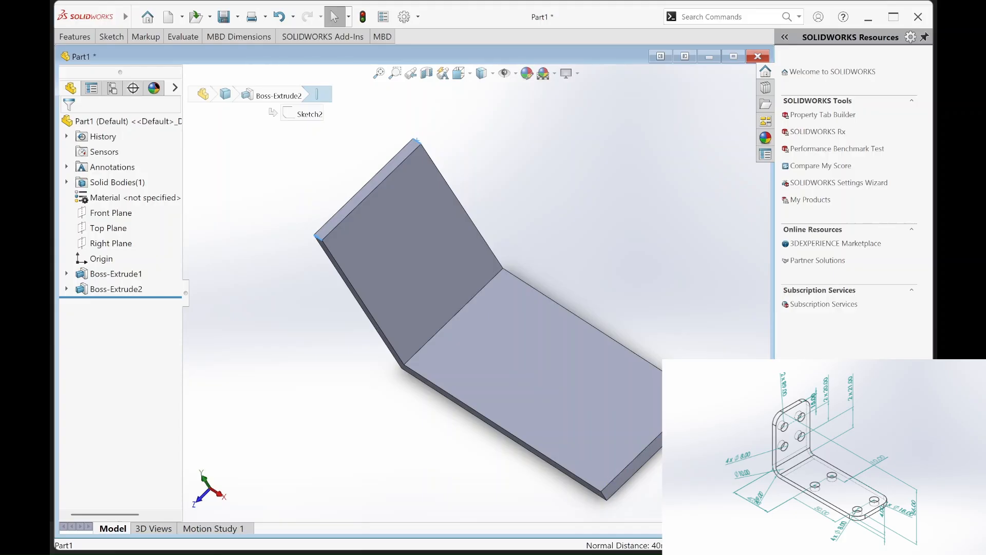
{"action": "left_click", "coordinate": [602, 495]}
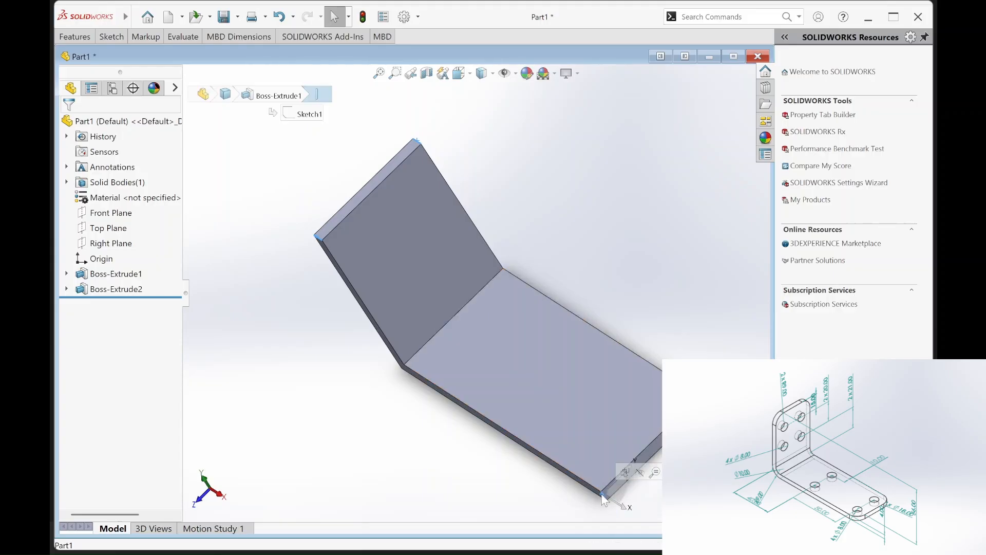
{"action": "left_click", "coordinate": [74, 37]}
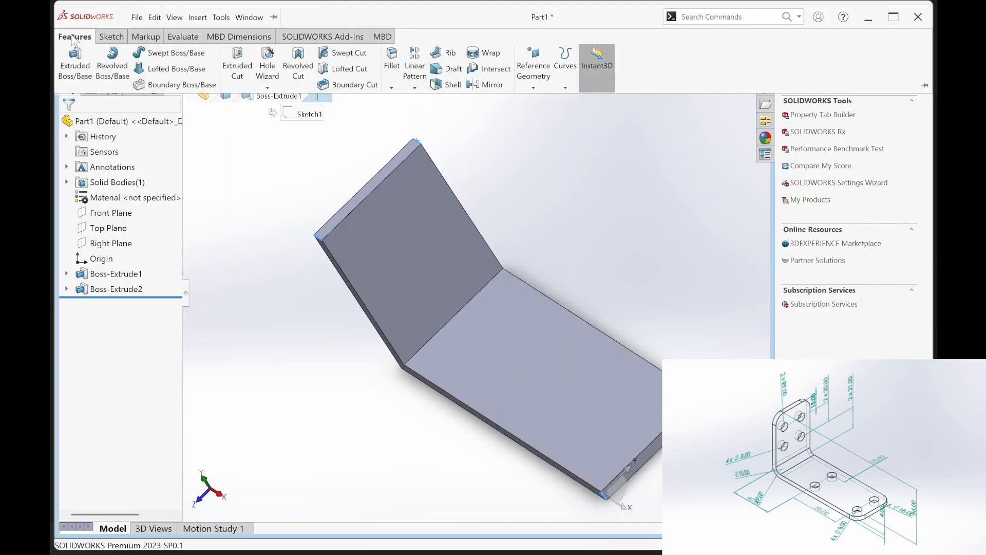
{"action": "left_click", "coordinate": [391, 88]}
{"action": "left_click", "coordinate": [402, 103]}
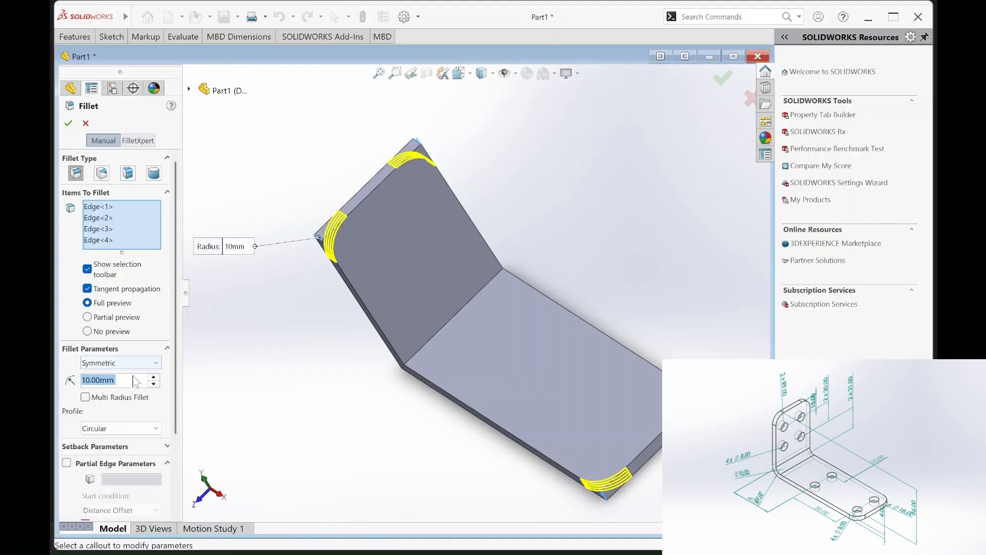
{"action": "type", "text": "9"}
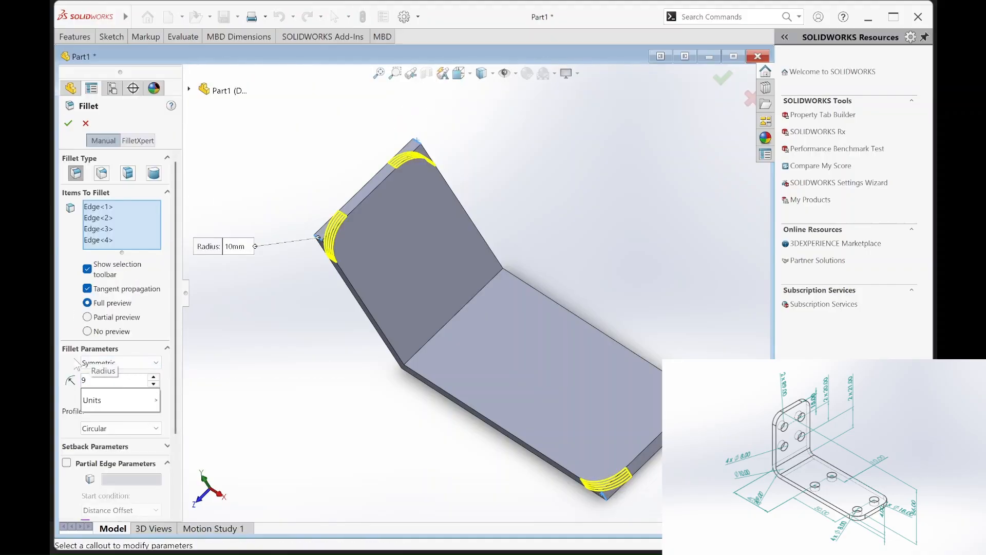
{"action": "key", "text": "Return"}
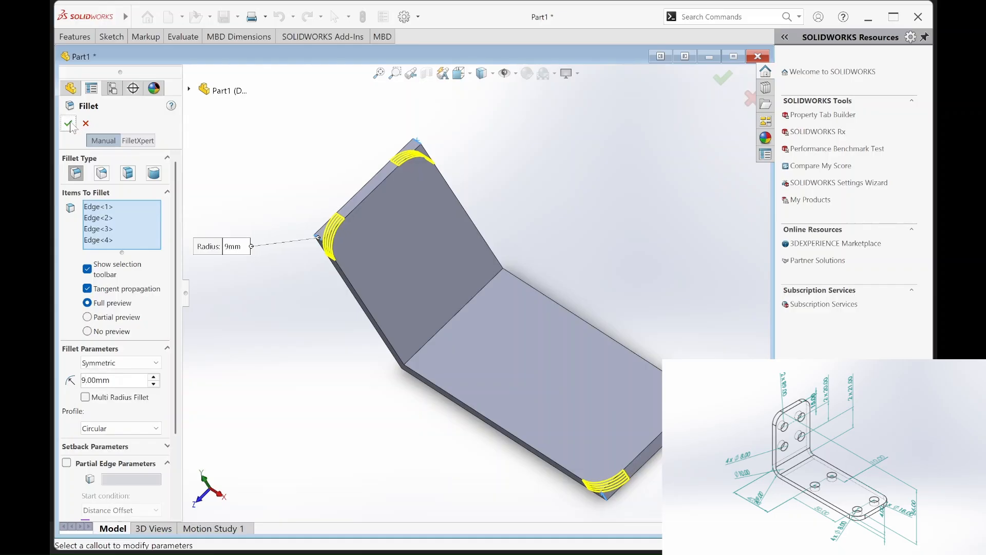
{"action": "left_click", "coordinate": [720, 82]}
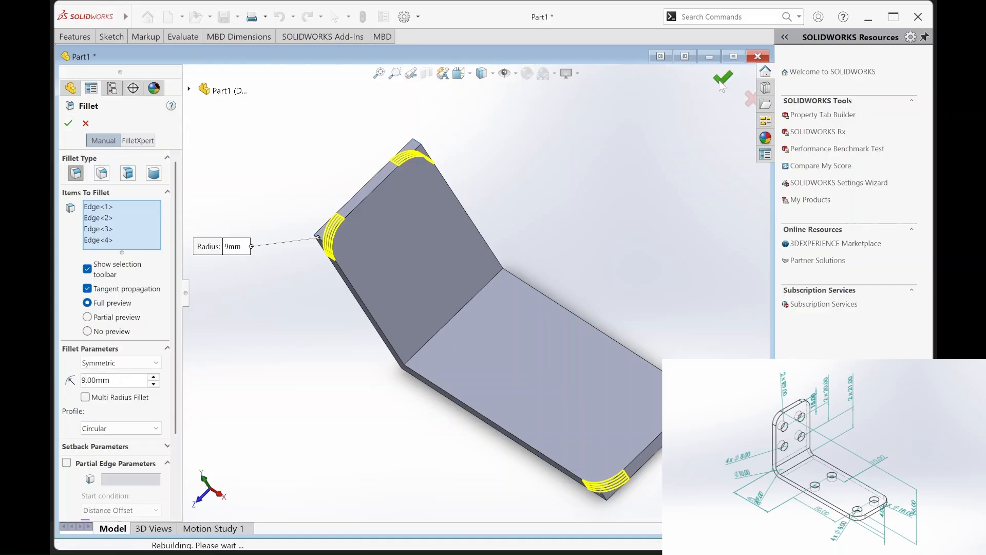
Step: Fillet the inside bend edge between the flange and the base plate with a 5 mm radius
{"action": "middle_click_drag", "start_coordinate": [637, 250], "coordinate": [599, 227]}
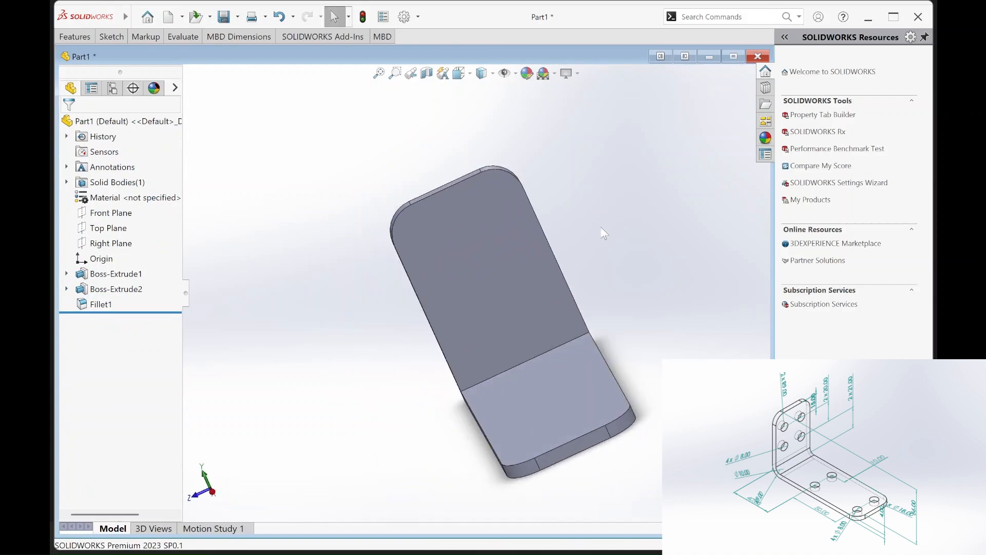
{"action": "left_click", "coordinate": [522, 363]}
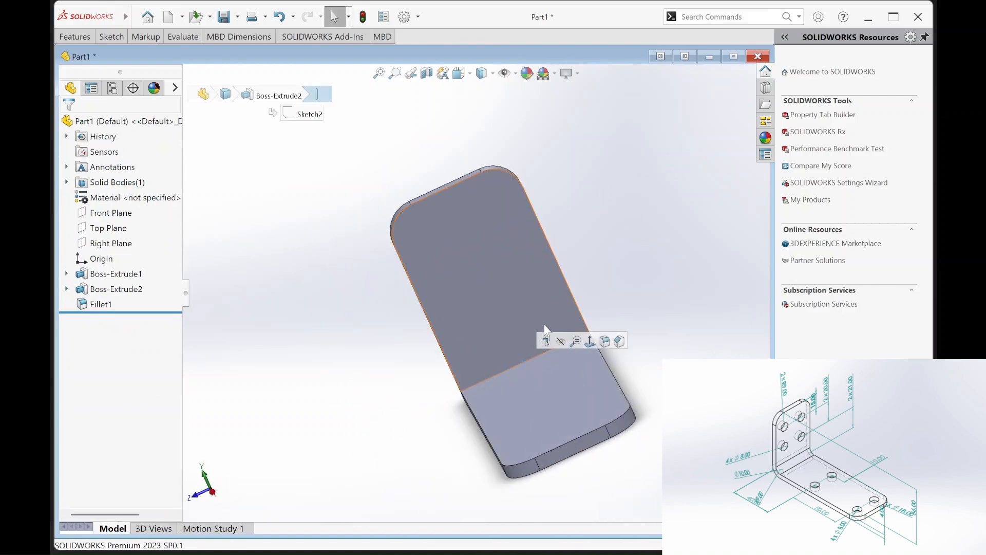
{"action": "left_click", "coordinate": [608, 340]}
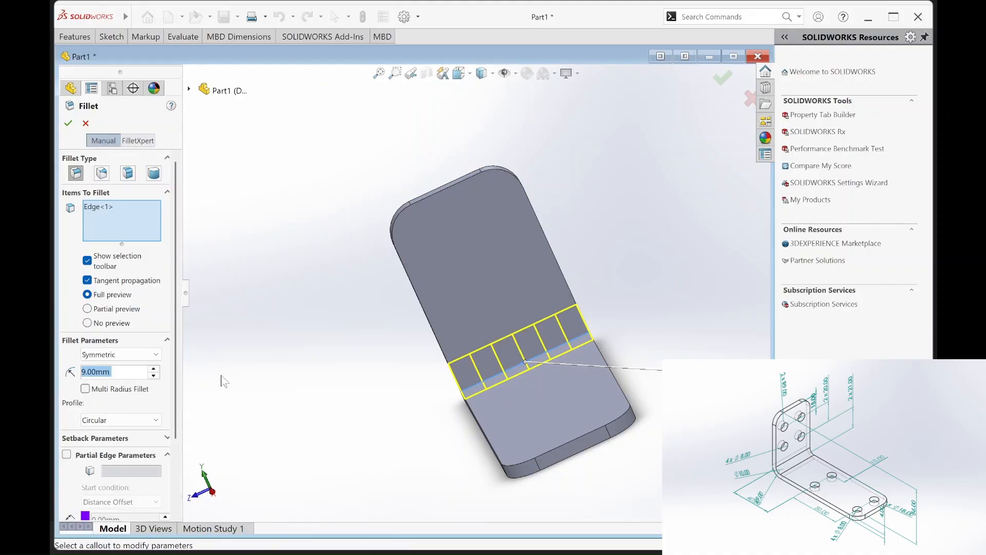
{"action": "type", "text": "5"}
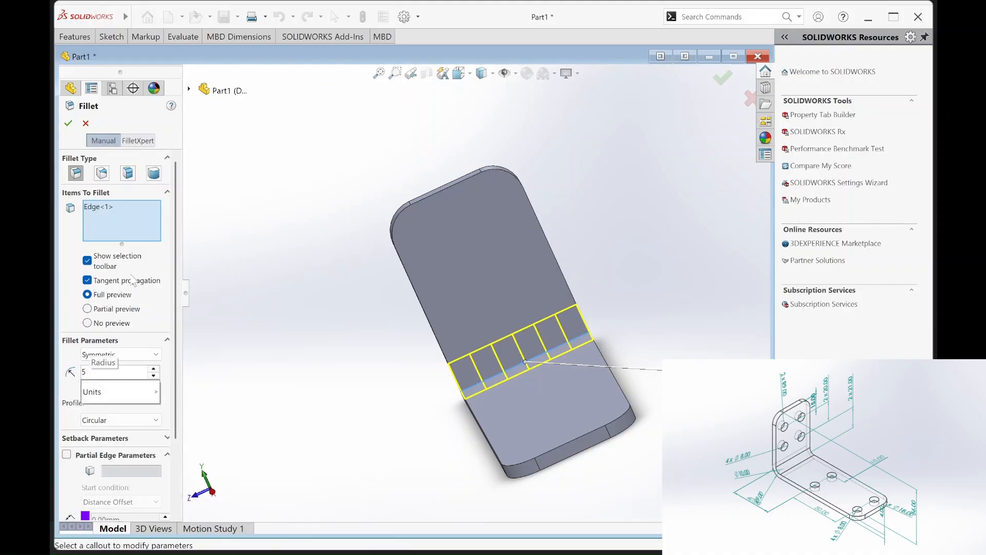
{"action": "key", "text": "Return"}
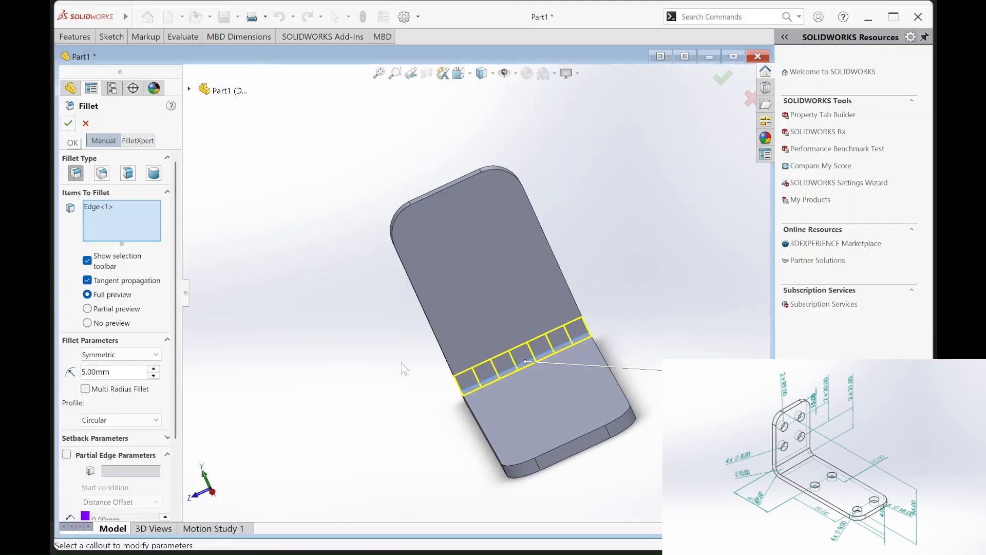
{"action": "left_click", "coordinate": [724, 79]}
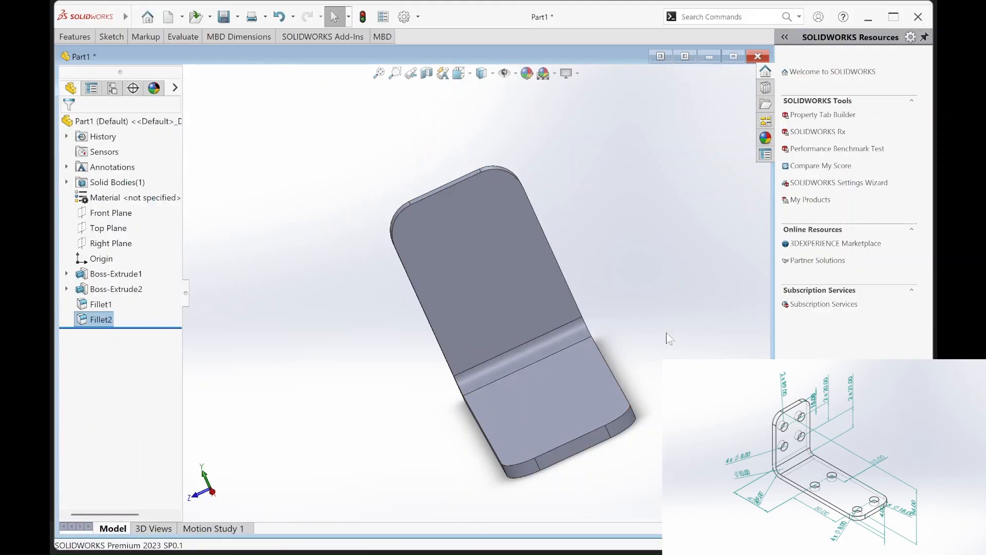
Step: Fillet the outside bend edge where the flange meets the plate's underside with a 9 mm radius
{"action": "middle_click_drag", "start_coordinate": [667, 339], "coordinate": [609, 366]}
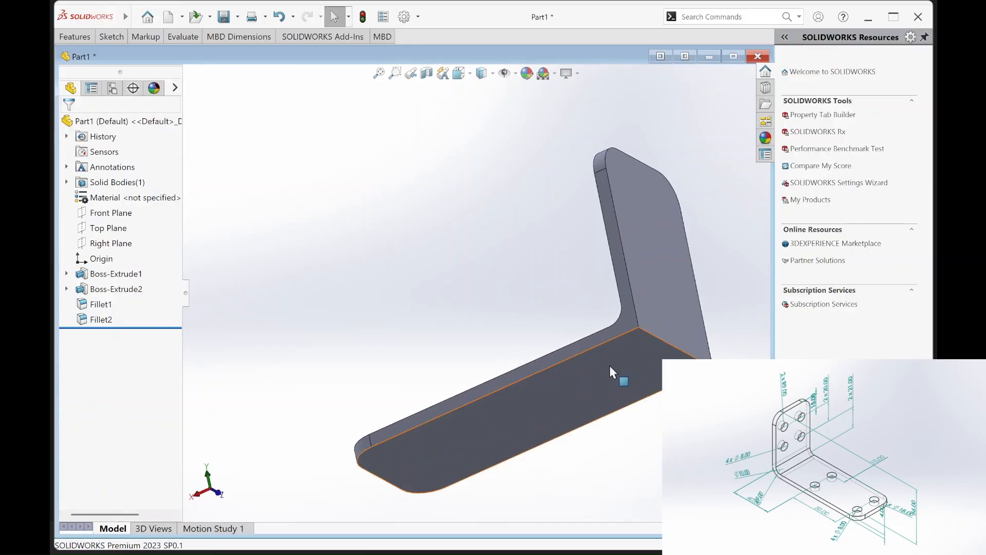
{"action": "left_click", "coordinate": [652, 340]}
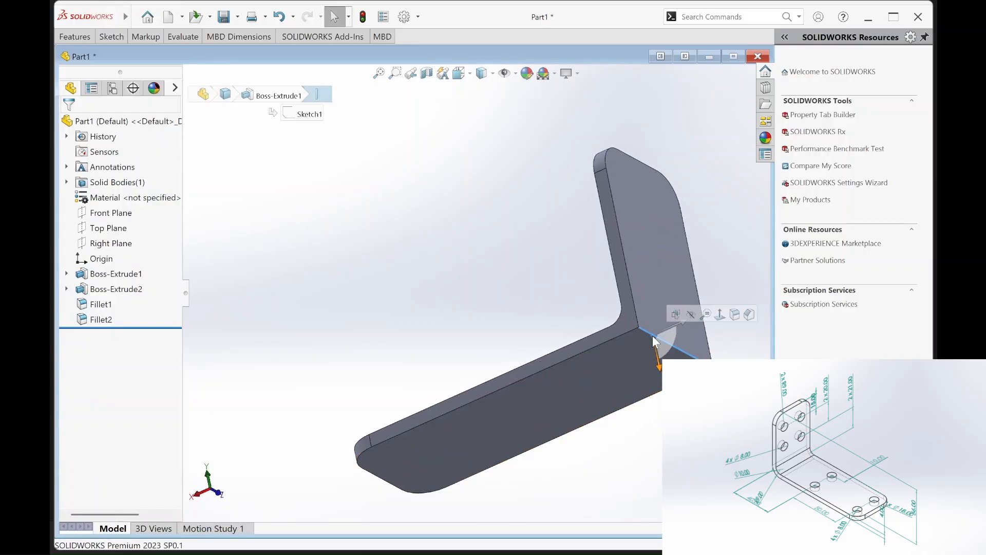
{"action": "left_click", "coordinate": [729, 312]}
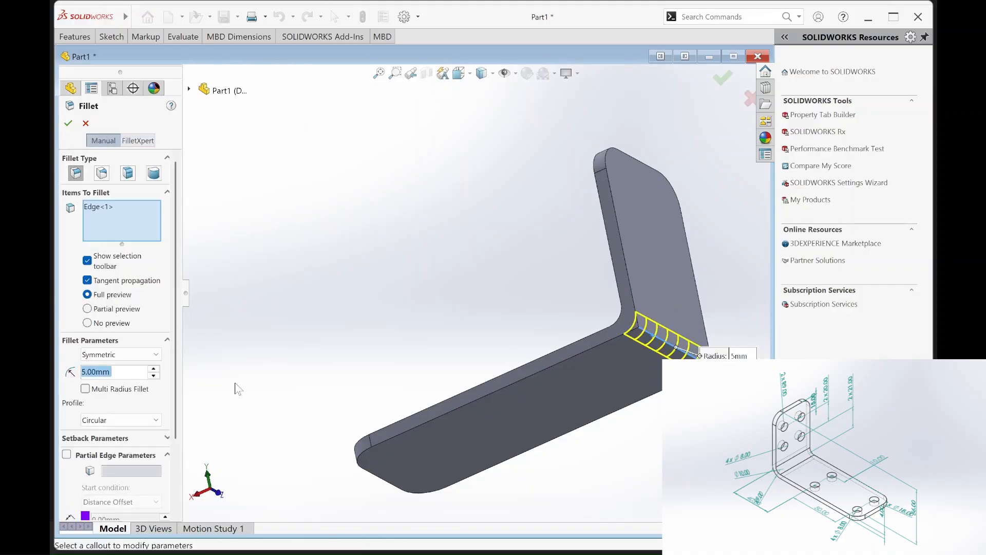
{"action": "type", "text": "9"}
{"action": "key", "text": "Return"}
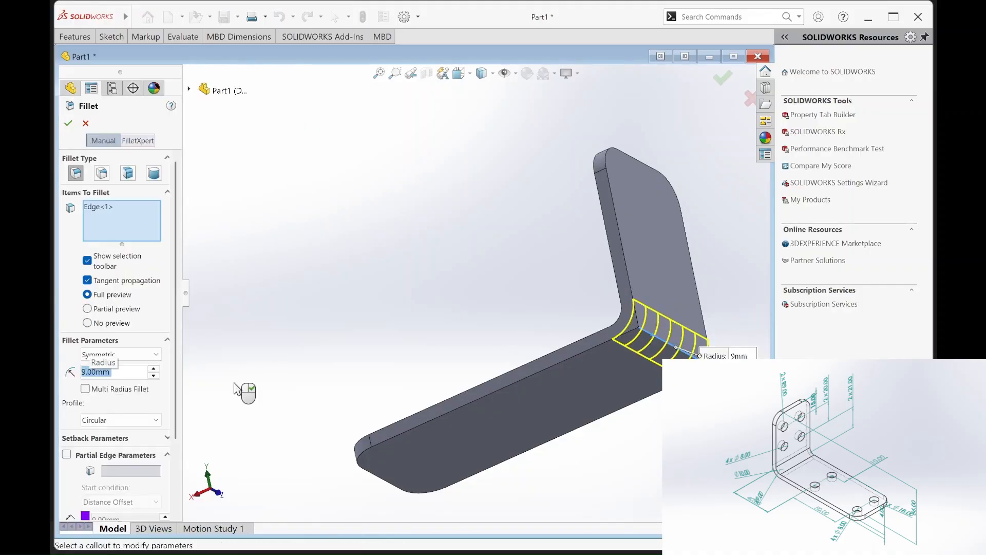
{"action": "left_click", "coordinate": [723, 85]}
Step: Open a new sketch on the upper face of the base plate
{"action": "middle_click_drag", "start_coordinate": [442, 236], "coordinate": [648, 256]}
{"action": "scroll", "coordinate": [648, 256], "scroll_direction": "down", "scroll_amount": 2}
{"action": "scroll", "coordinate": [541, 303], "scroll_direction": "up", "scroll_amount": 2}
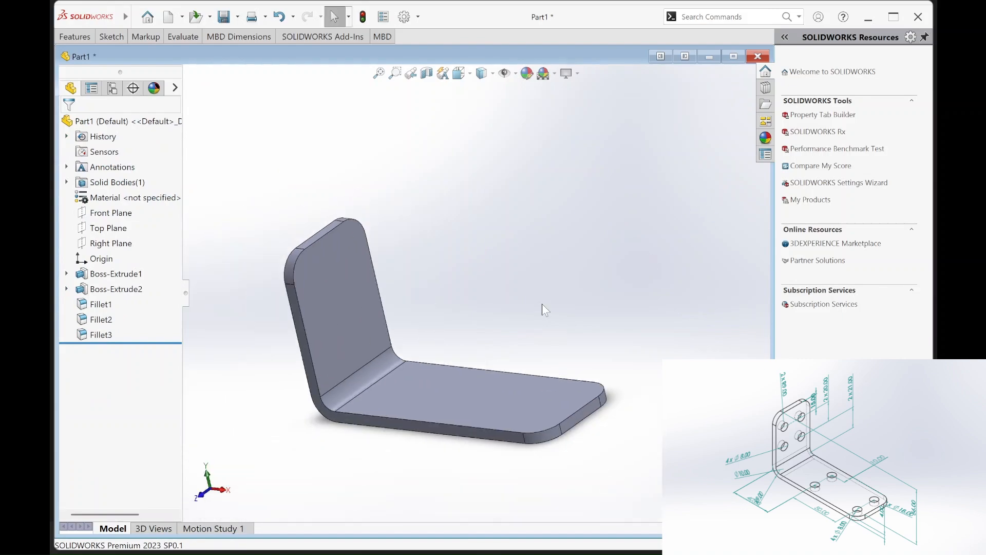
{"action": "middle_click_drag", "start_coordinate": [517, 349], "coordinate": [527, 376]}
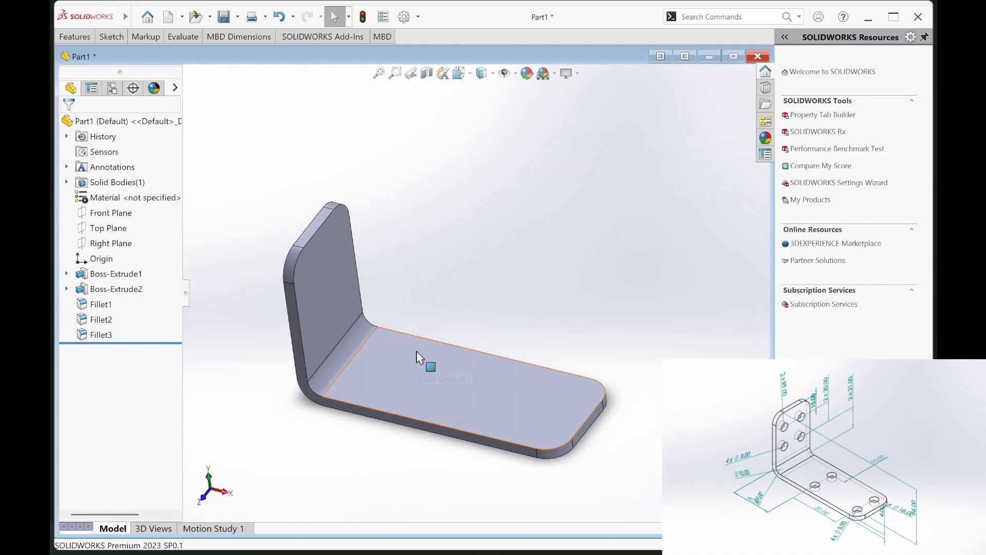
{"action": "scroll", "coordinate": [417, 354], "scroll_direction": "down", "scroll_amount": 2}
{"action": "scroll", "coordinate": [418, 359], "scroll_direction": "up", "scroll_amount": 3}
{"action": "middle_click_drag", "start_coordinate": [418, 352], "coordinate": [442, 294]}
{"action": "left_click", "coordinate": [460, 316]}
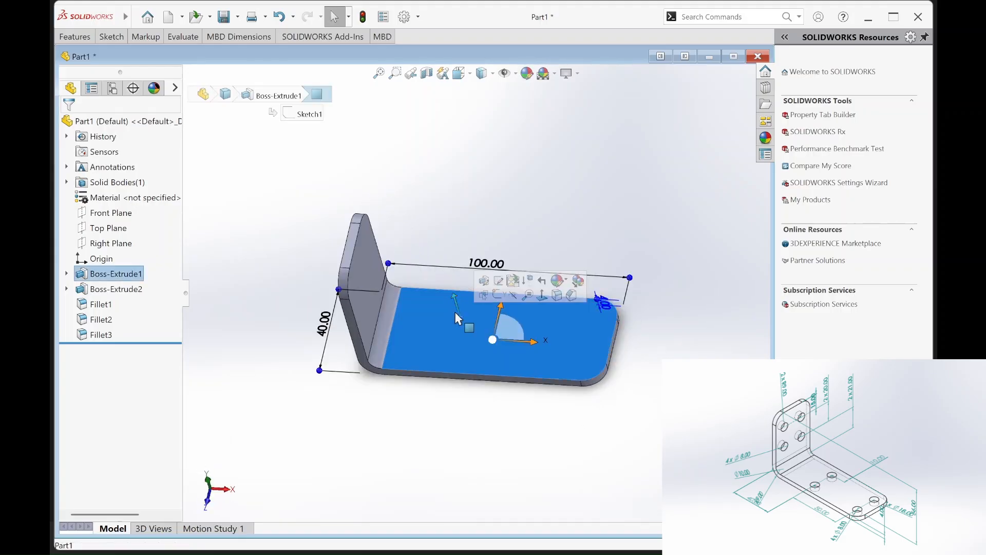
{"action": "left_click", "coordinate": [110, 36]}
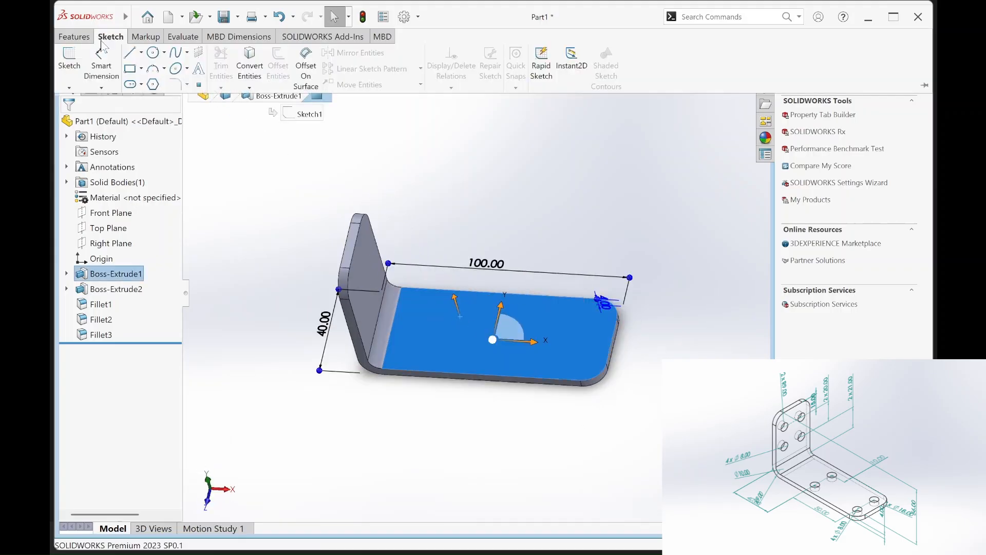
{"action": "left_click", "coordinate": [72, 72]}
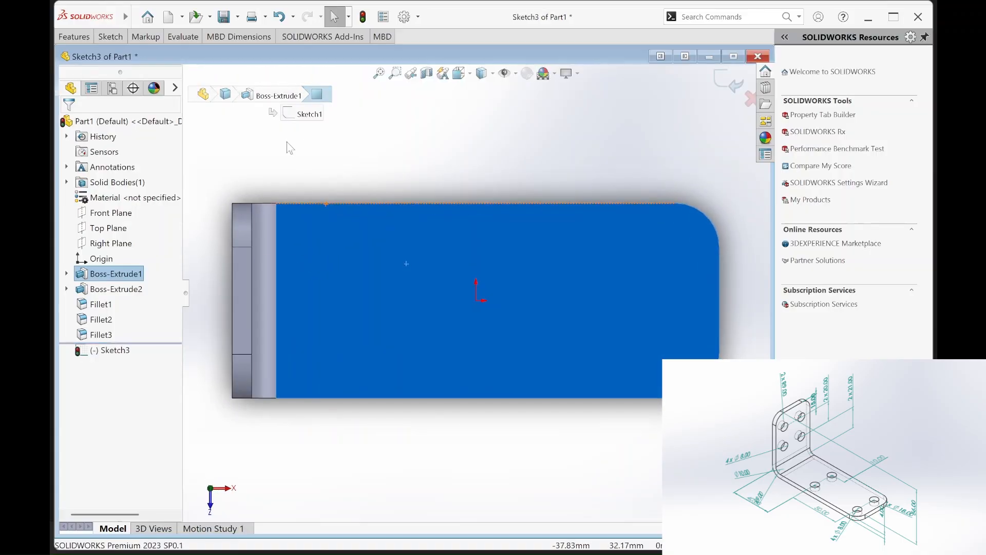
Step: Sketch a horizontal centerline through the origin, from the midpoint of the flange's outer edge to the midpoint of the plate's free short edge
{"action": "left_click", "coordinate": [114, 39]}
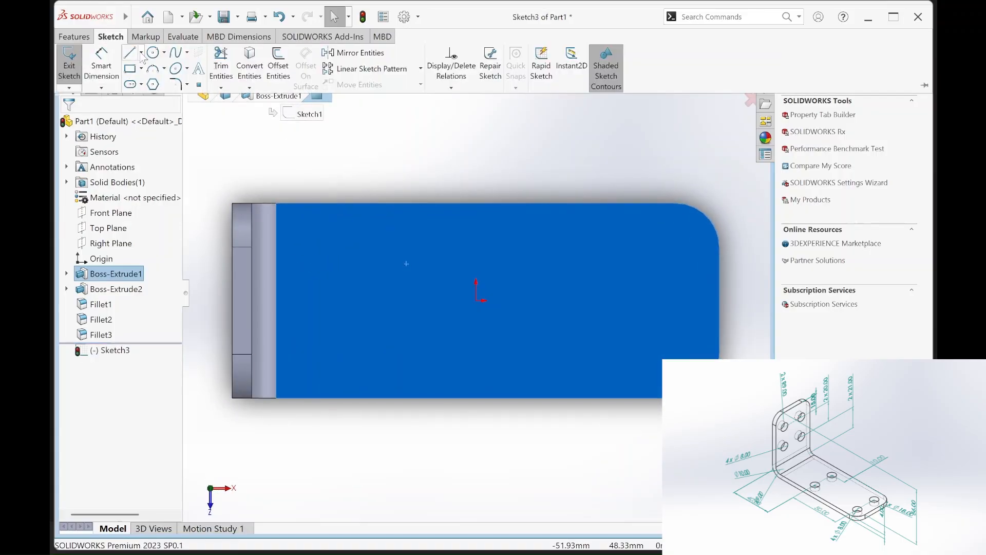
{"action": "left_click", "coordinate": [140, 52]}
{"action": "left_click", "coordinate": [147, 85]}
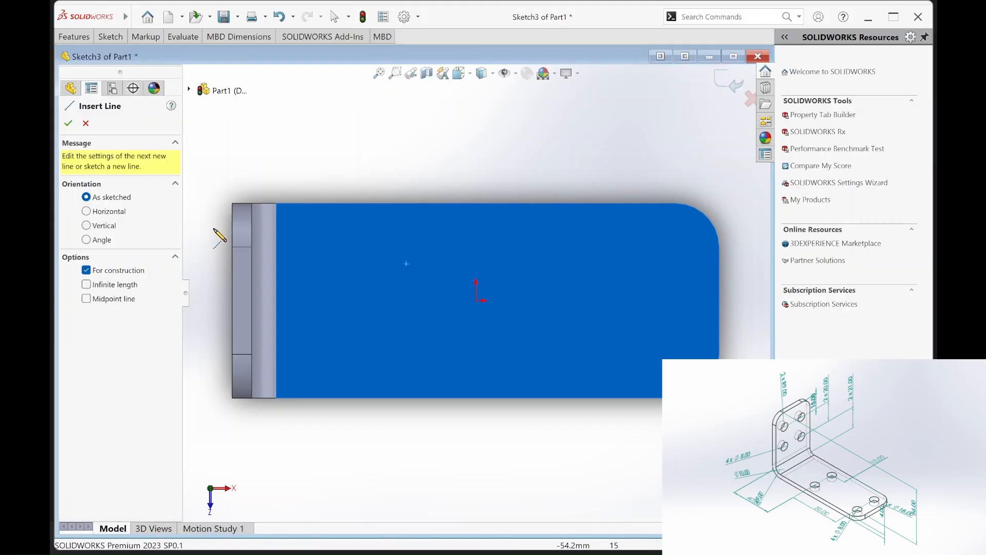
{"action": "left_click", "coordinate": [232, 301]}
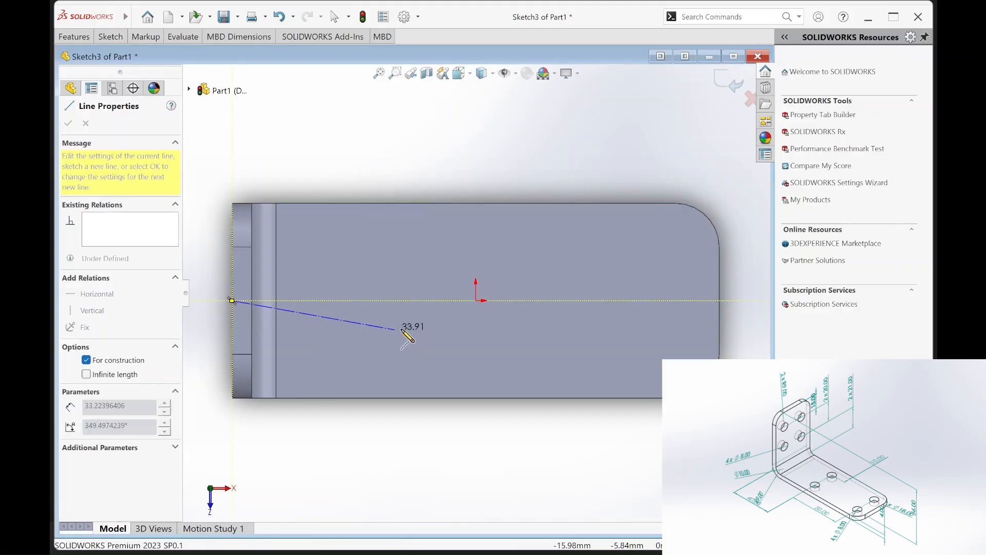
{"action": "left_click", "coordinate": [718, 301]}
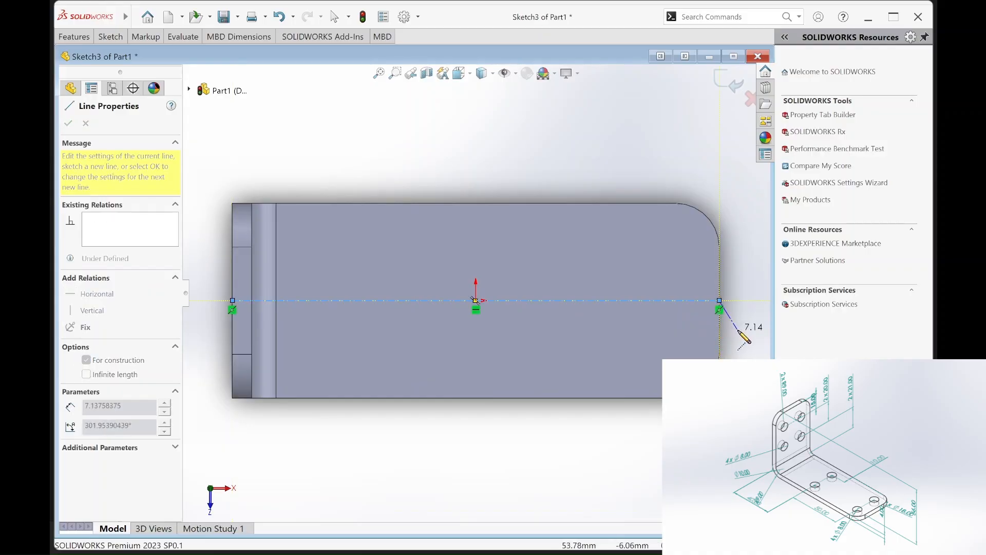
{"action": "key", "text": "Escape"}
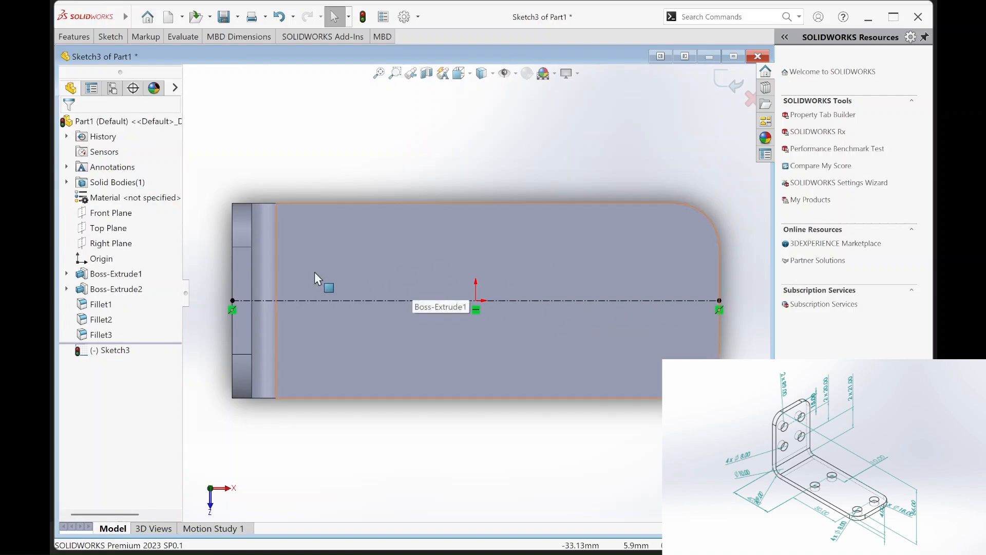
Step: Sketch a vertical centerline across the full plate width, between its two long edges, about 28 mm from the flange's outer edge
{"action": "left_click", "coordinate": [109, 38]}
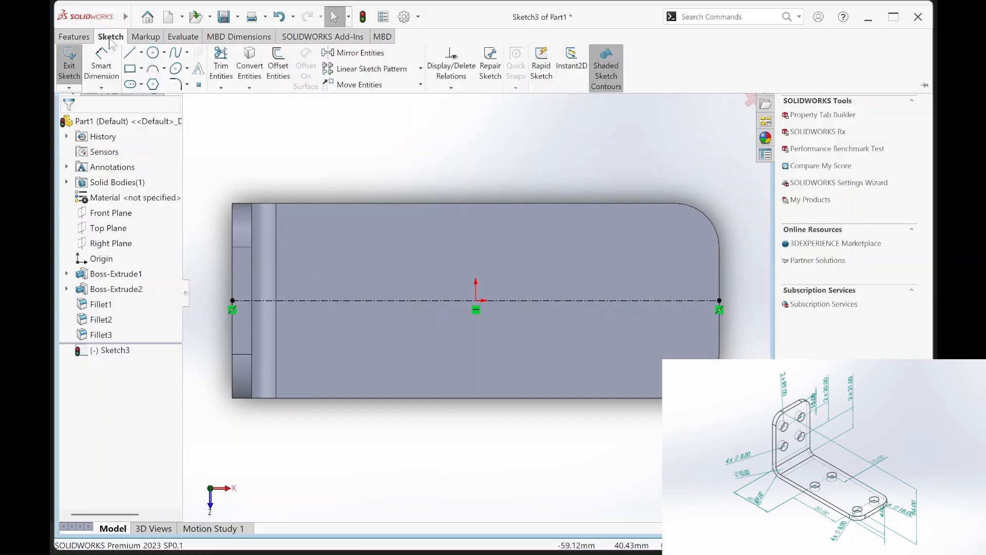
{"action": "left_click", "coordinate": [141, 52]}
{"action": "left_click", "coordinate": [154, 84]}
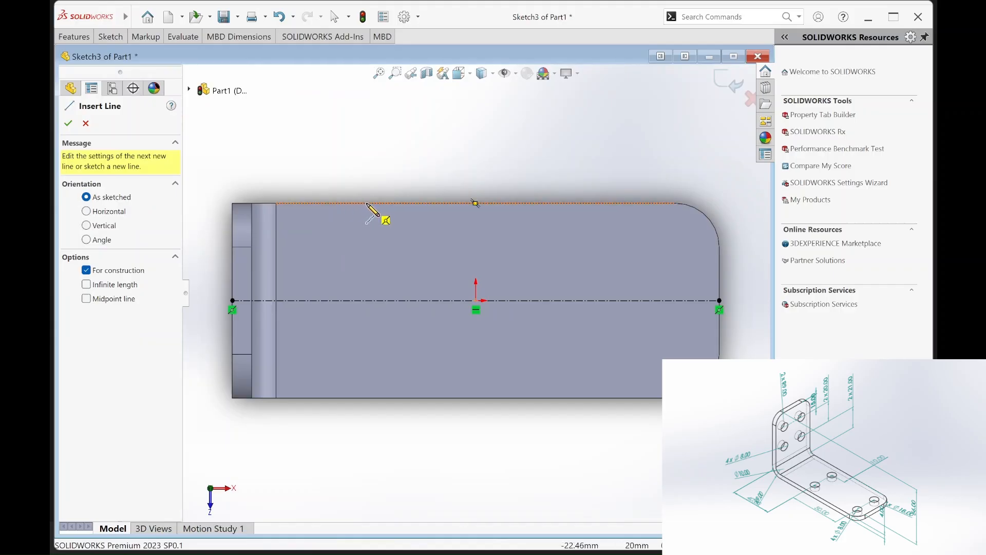
{"action": "left_click", "coordinate": [366, 203]}
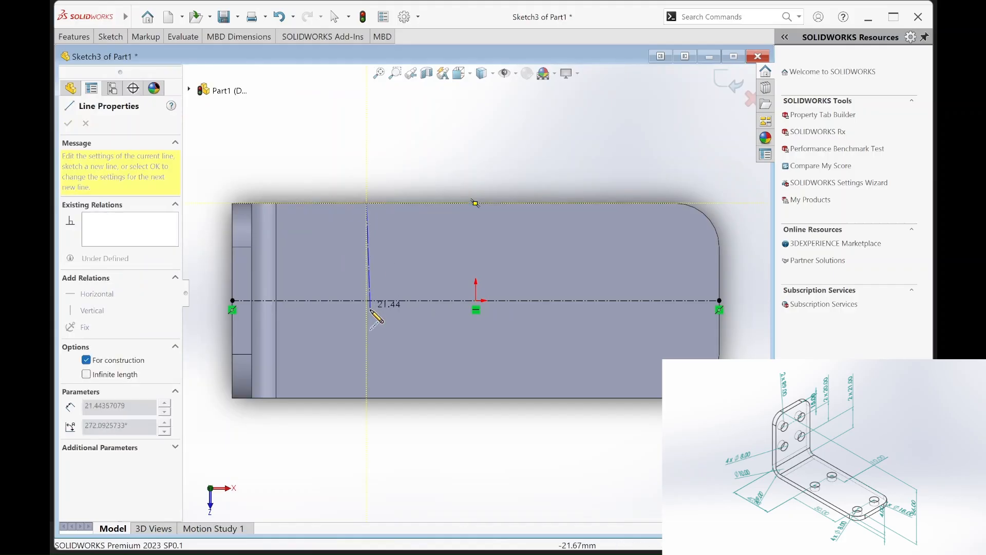
{"action": "left_click", "coordinate": [366, 397]}
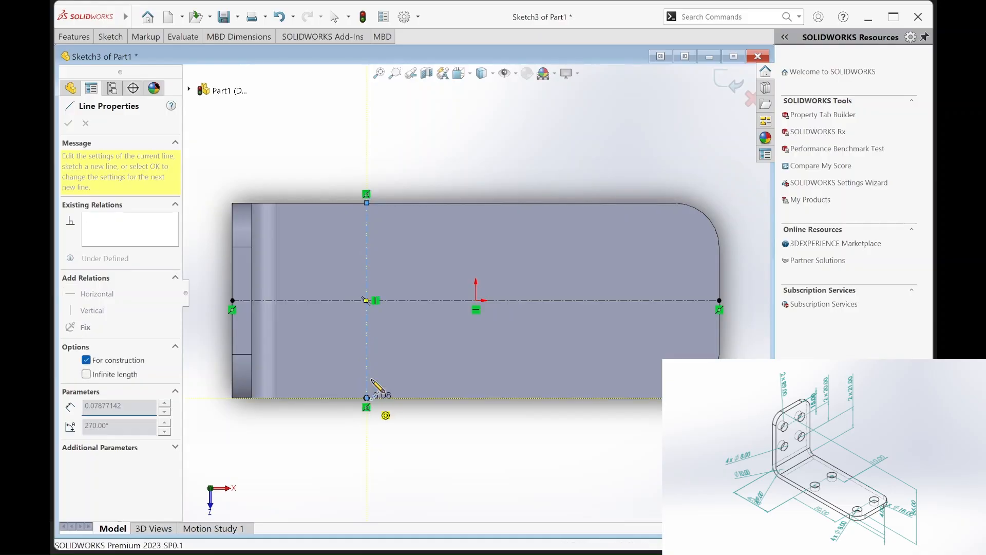
{"action": "key", "text": "Escape"}
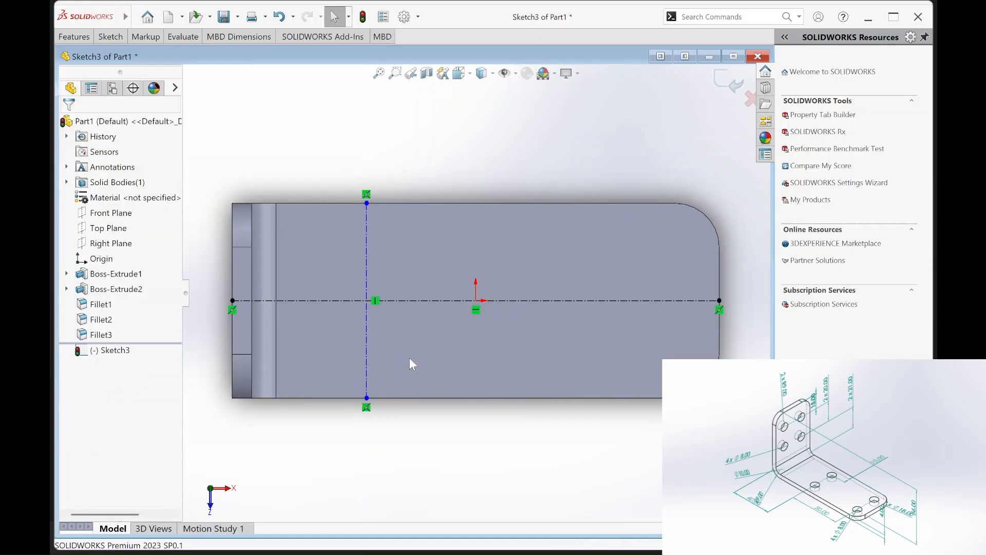
Step: Dimension the vertical centerline 40 mm from the flange's outer edge
{"action": "left_click", "coordinate": [110, 37]}
{"action": "left_click", "coordinate": [103, 63]}
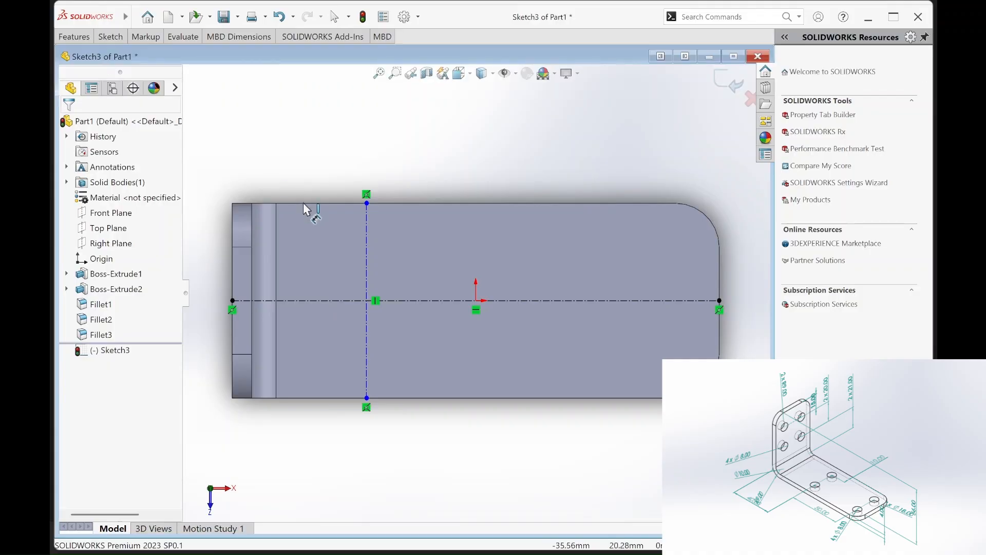
{"action": "left_click", "coordinate": [366, 239]}
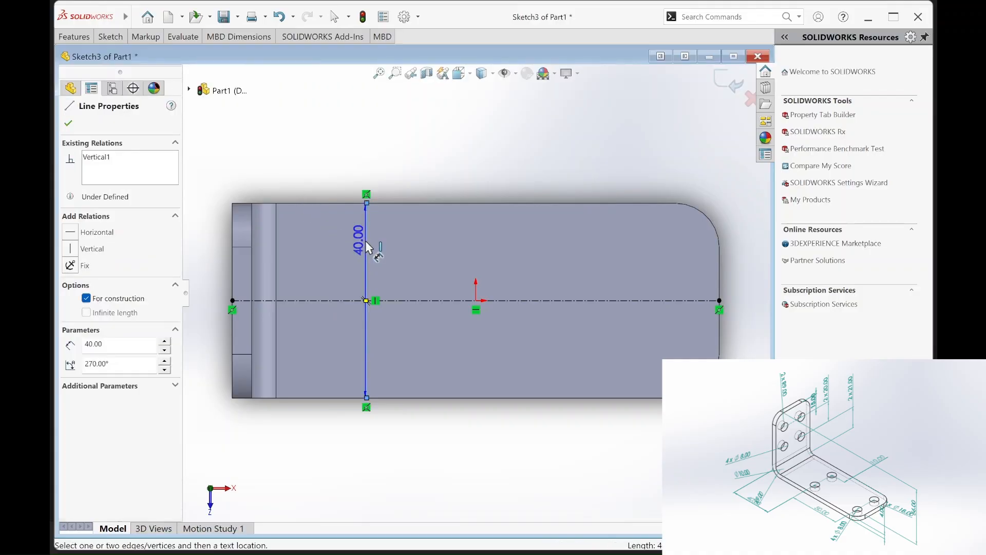
{"action": "left_click", "coordinate": [232, 256]}
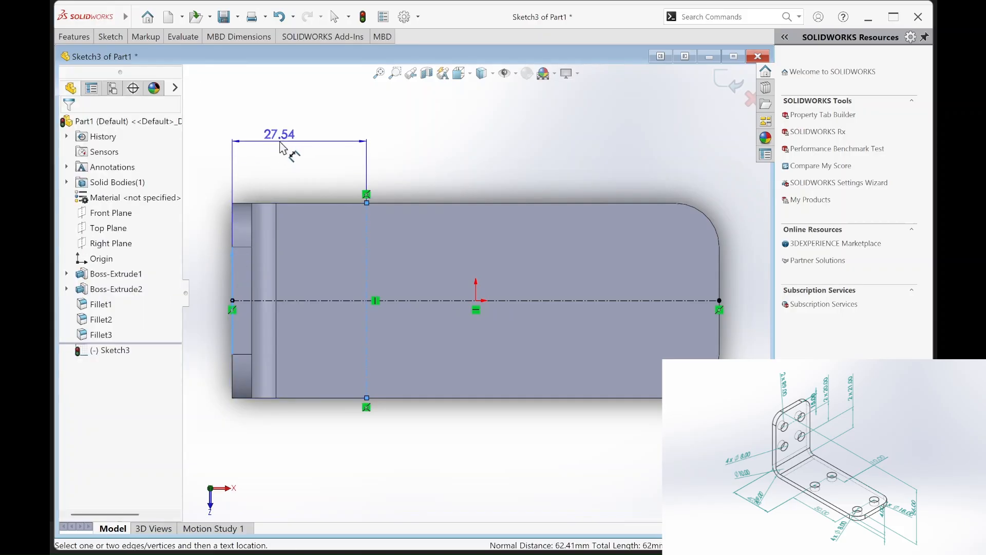
{"action": "left_click", "coordinate": [281, 148]}
{"action": "type", "text": "40"}
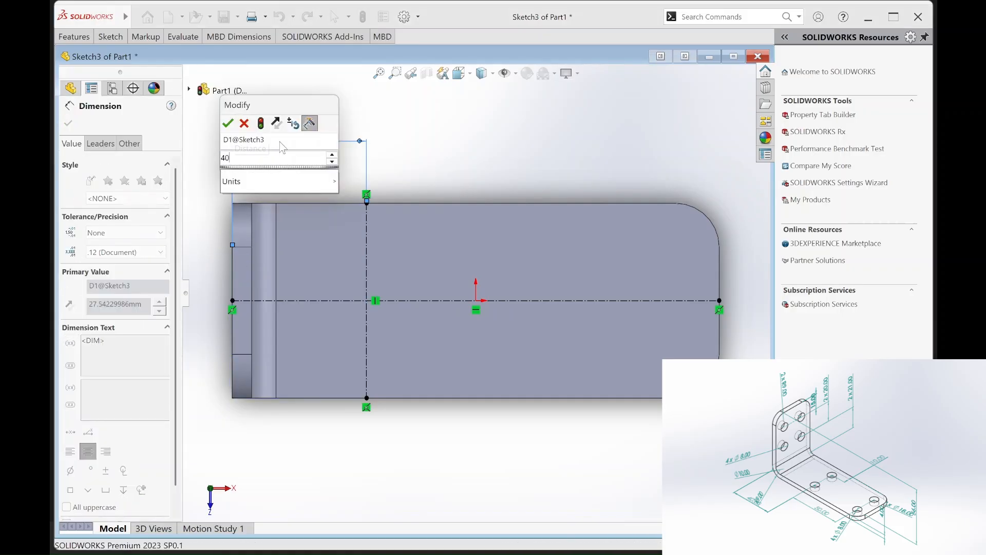
{"action": "key", "text": "Return"}
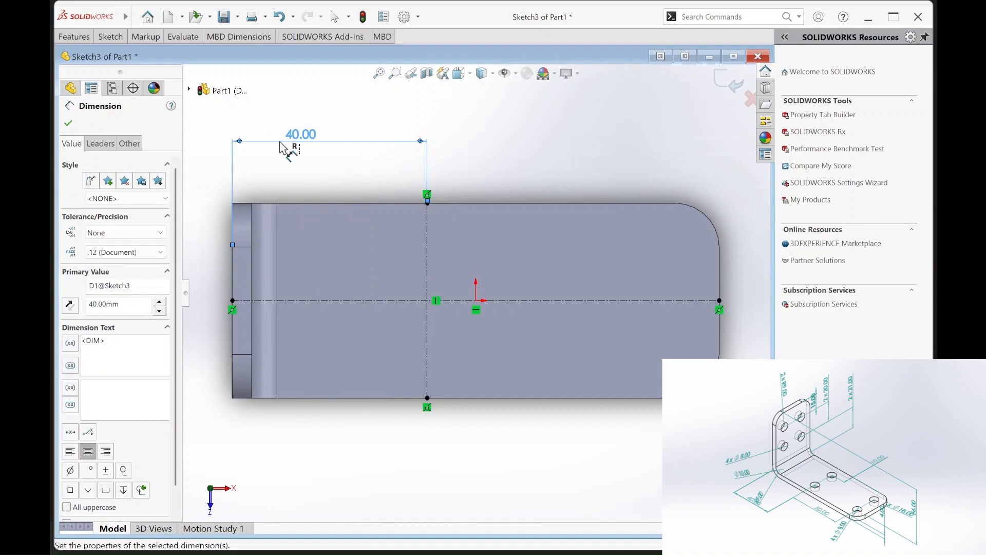
Step: Sketch a second vertical centerline between the plate's long edges, about 36 mm from the first one toward the free end
{"action": "left_click", "coordinate": [110, 40]}
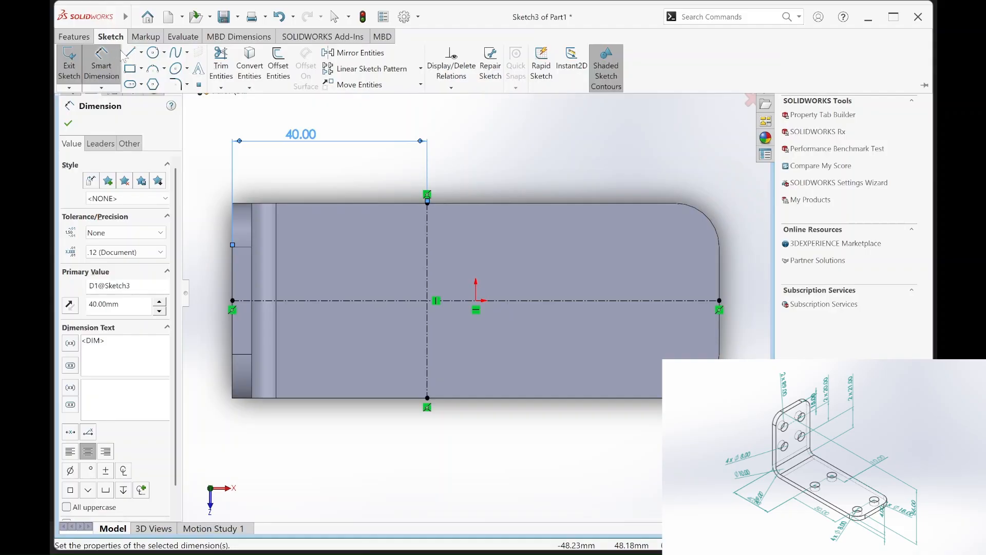
{"action": "left_click", "coordinate": [141, 52]}
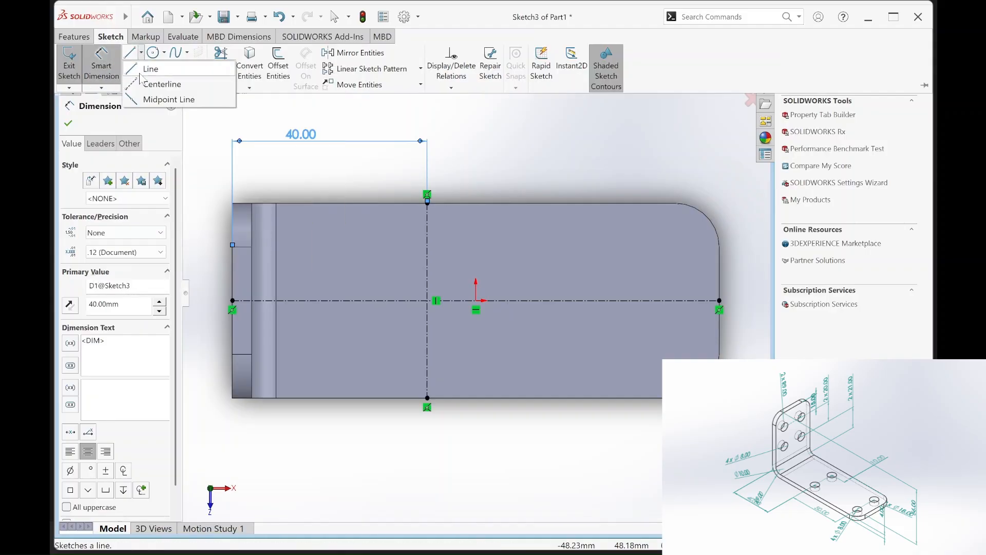
{"action": "left_click", "coordinate": [143, 83]}
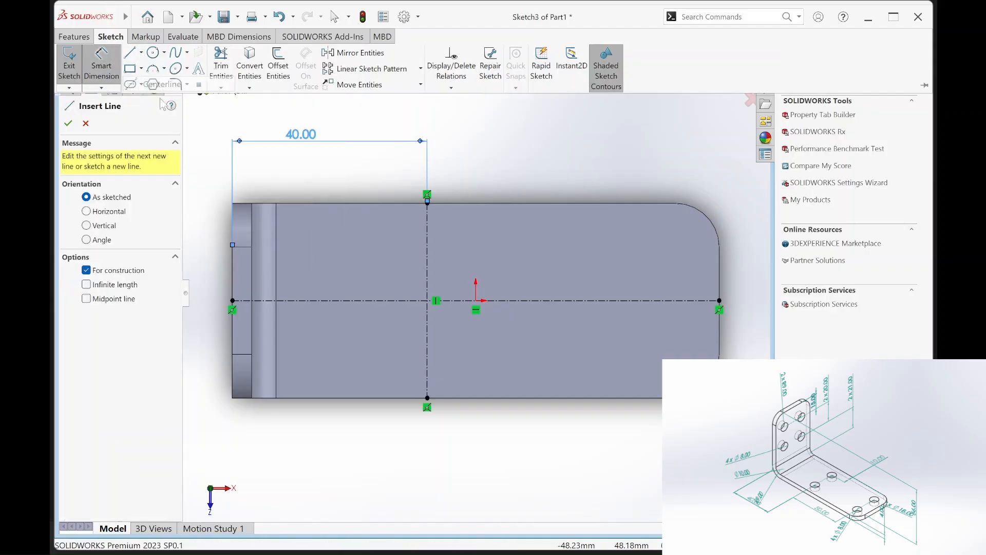
{"action": "left_click", "coordinate": [603, 203]}
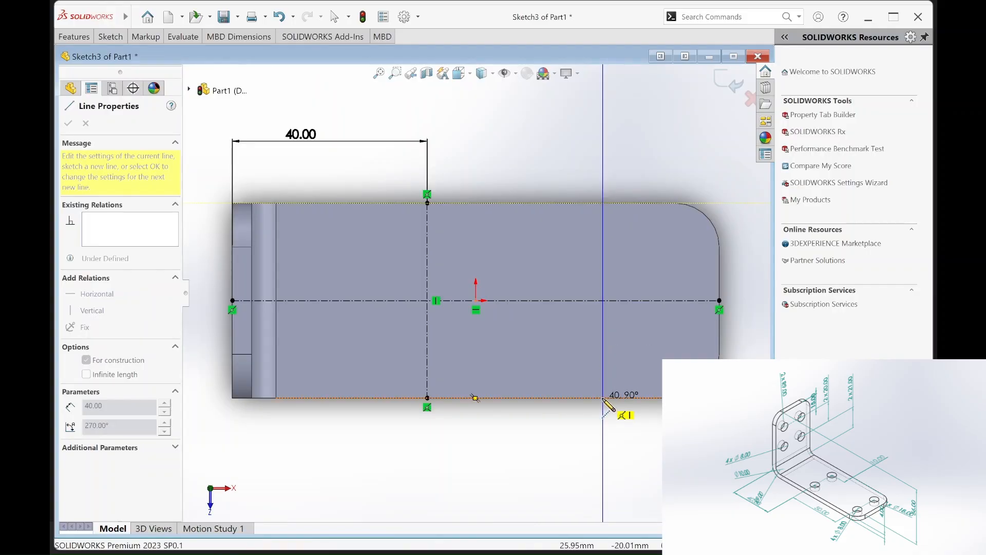
{"action": "left_click", "coordinate": [604, 402]}
{"action": "key", "text": "Escape"}
{"action": "key", "text": "Escape"}
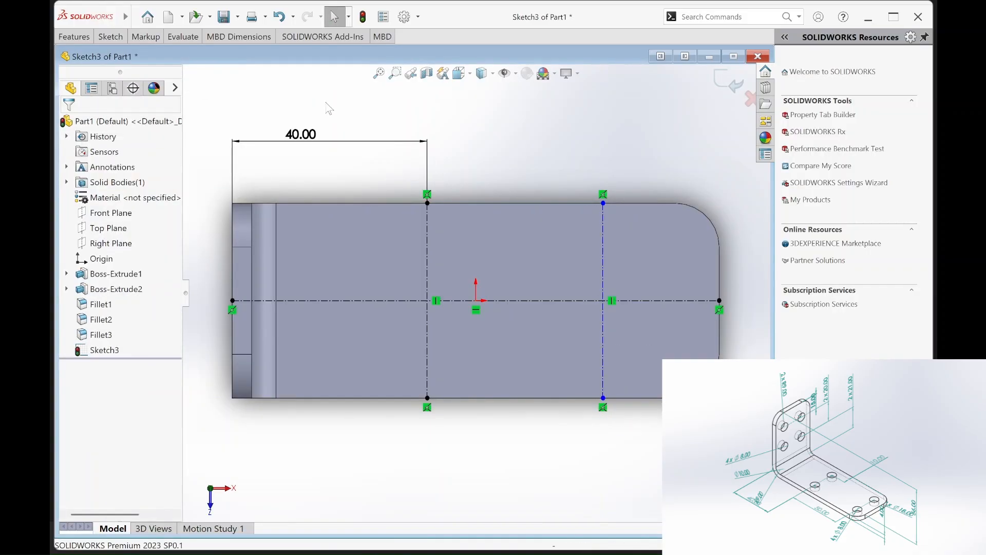
Step: Dimension the spacing between the two vertical centerlines as 50 mm
{"action": "left_click", "coordinate": [112, 38]}
{"action": "left_click", "coordinate": [98, 57]}
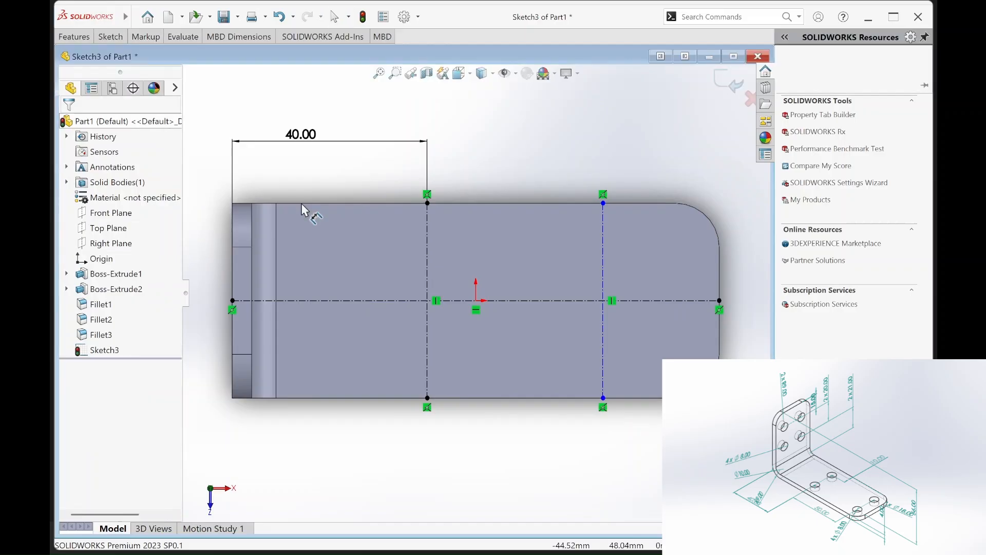
{"action": "left_click", "coordinate": [426, 220]}
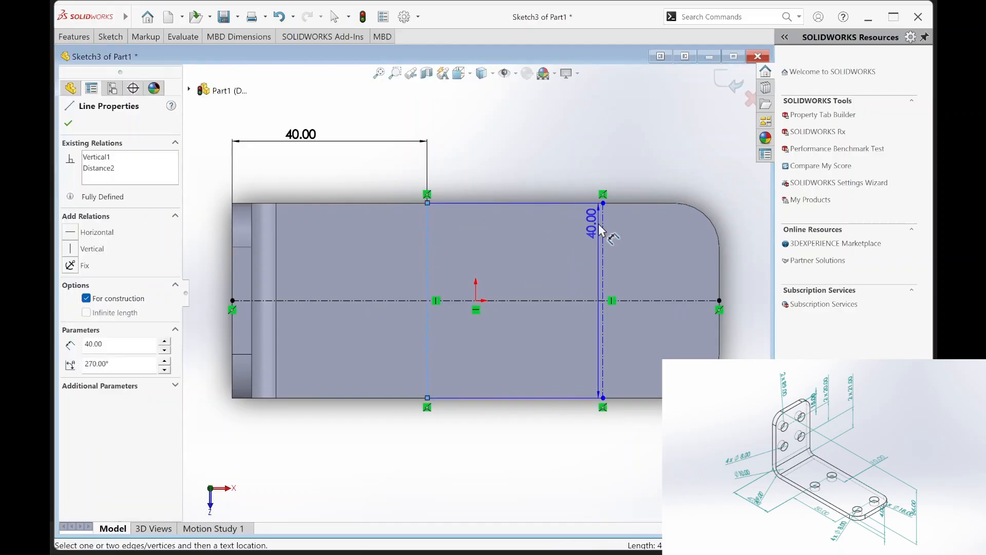
{"action": "left_click", "coordinate": [601, 221]}
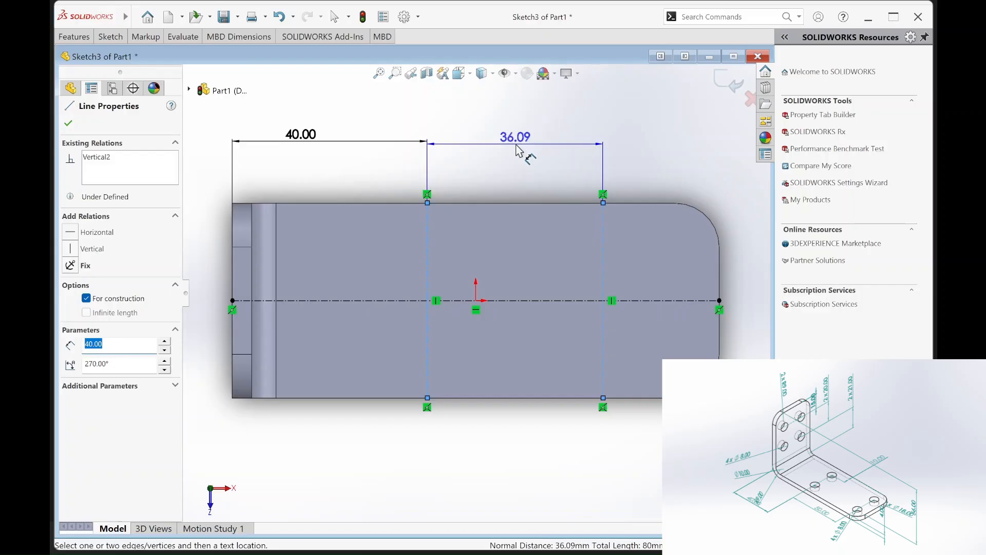
{"action": "left_click", "coordinate": [524, 147]}
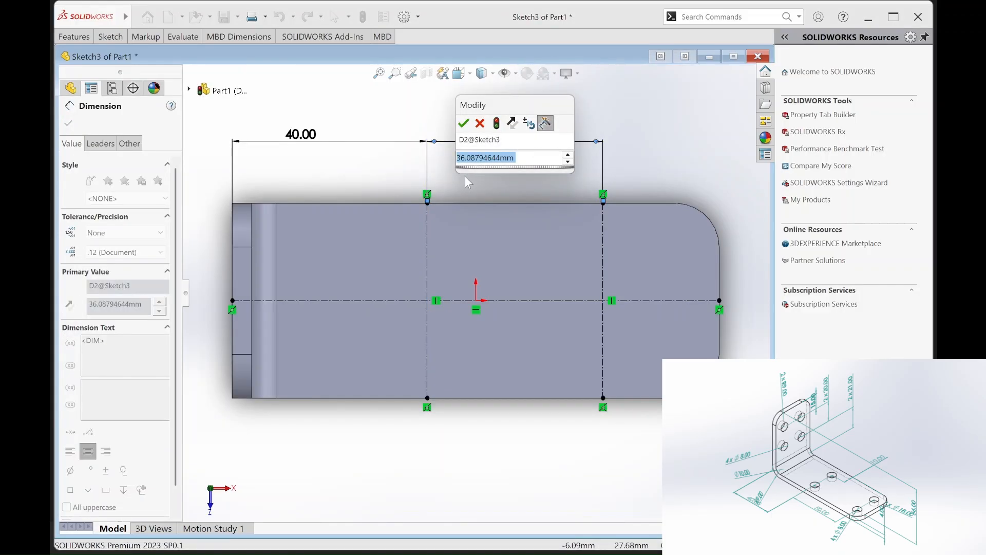
{"action": "type", "text": "60"}
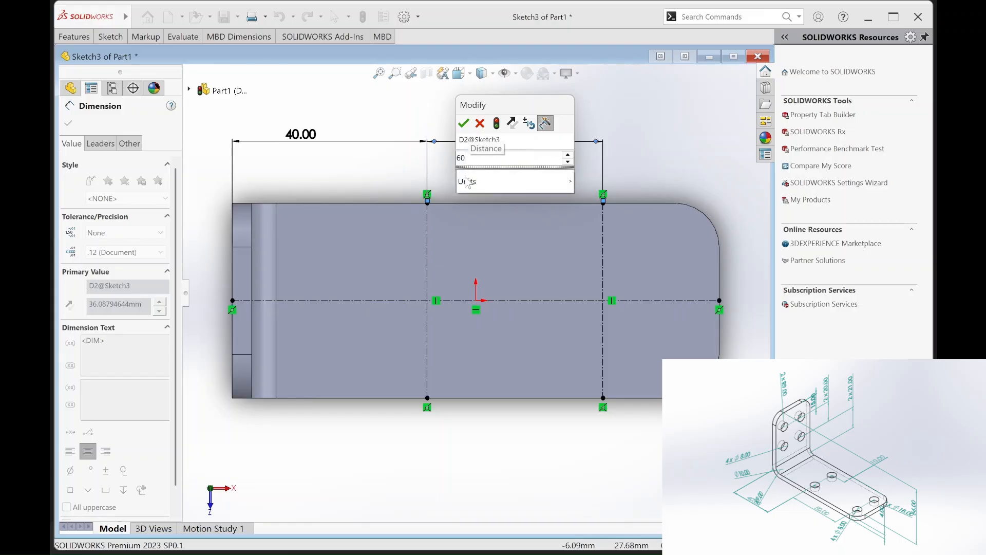
{"action": "key", "text": "BackSpace"}
{"action": "key", "text": "BackSpace"}
{"action": "type", "text": "50"}
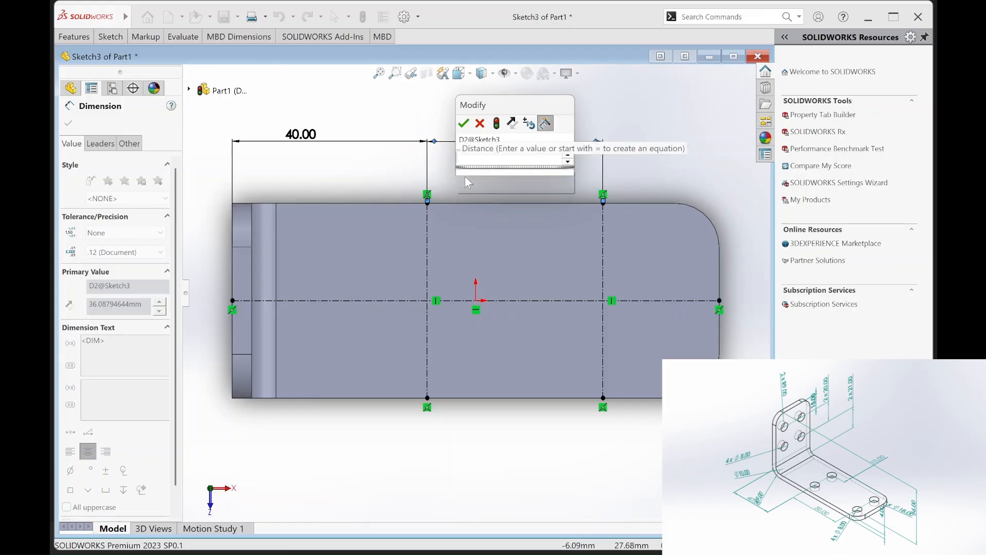
{"action": "key", "text": "Return"}
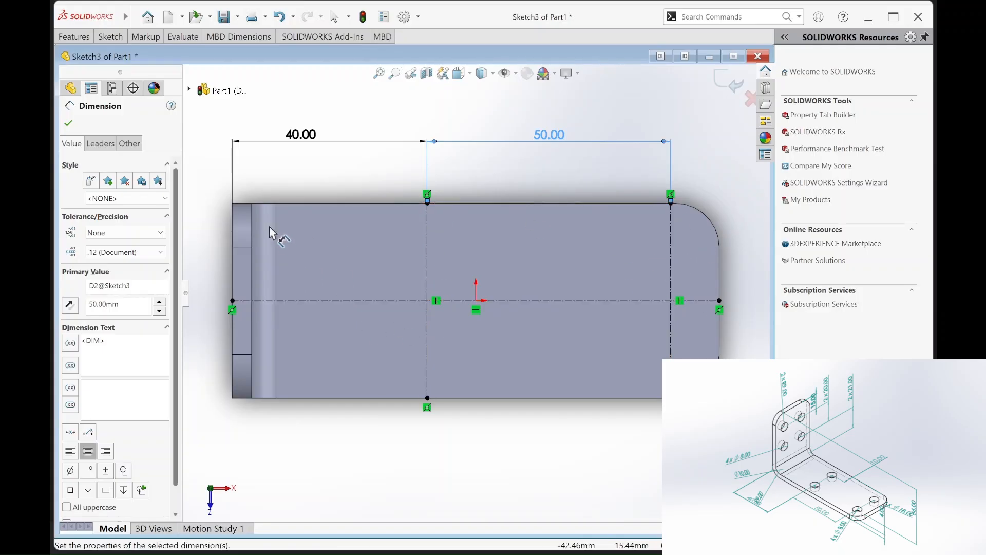
Step: Sketch two circles of about 4.4 mm radius centered on the vertical centerline near the free end, one on each side of the horizontal centerline
{"action": "left_click", "coordinate": [110, 37]}
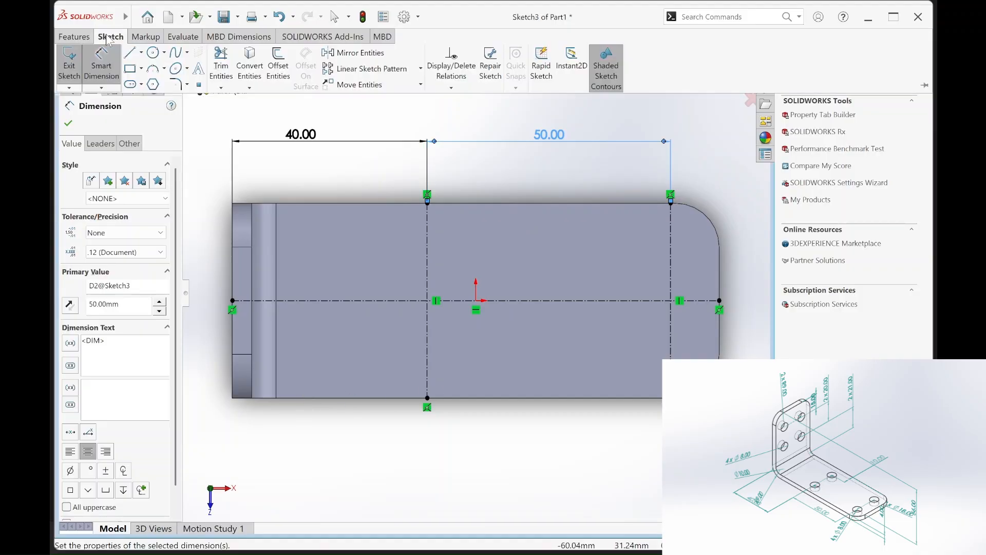
{"action": "left_click", "coordinate": [141, 52]}
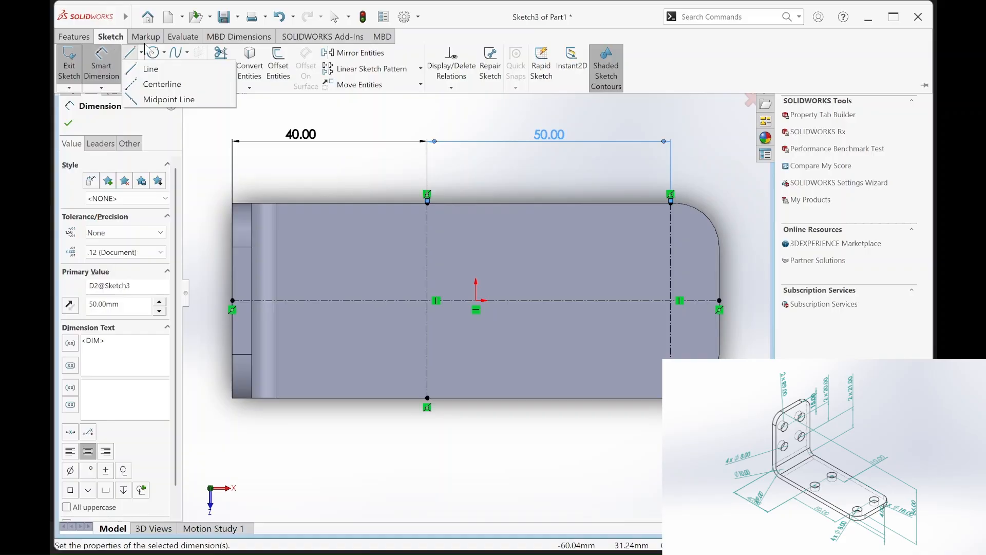
{"action": "left_click", "coordinate": [154, 68]}
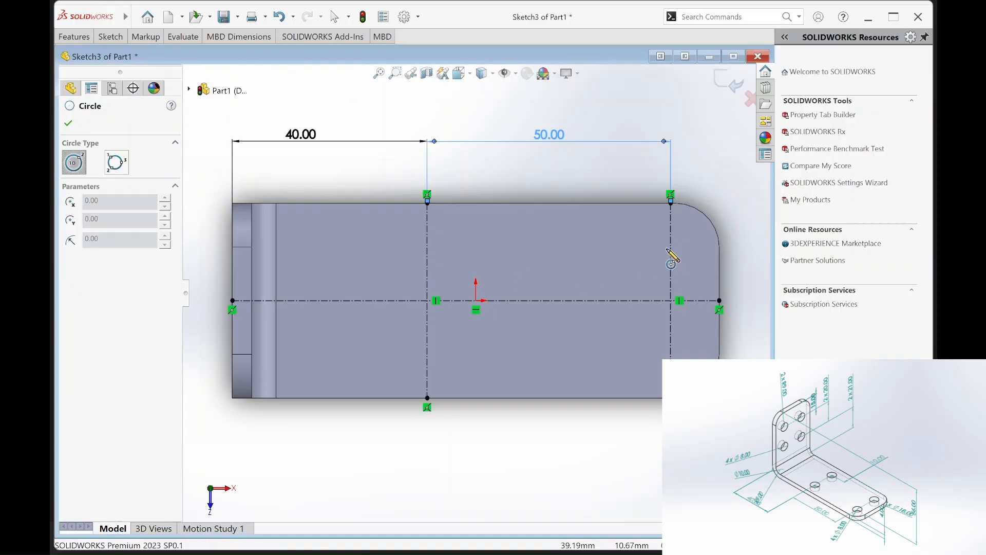
{"action": "left_click", "coordinate": [670, 245]}
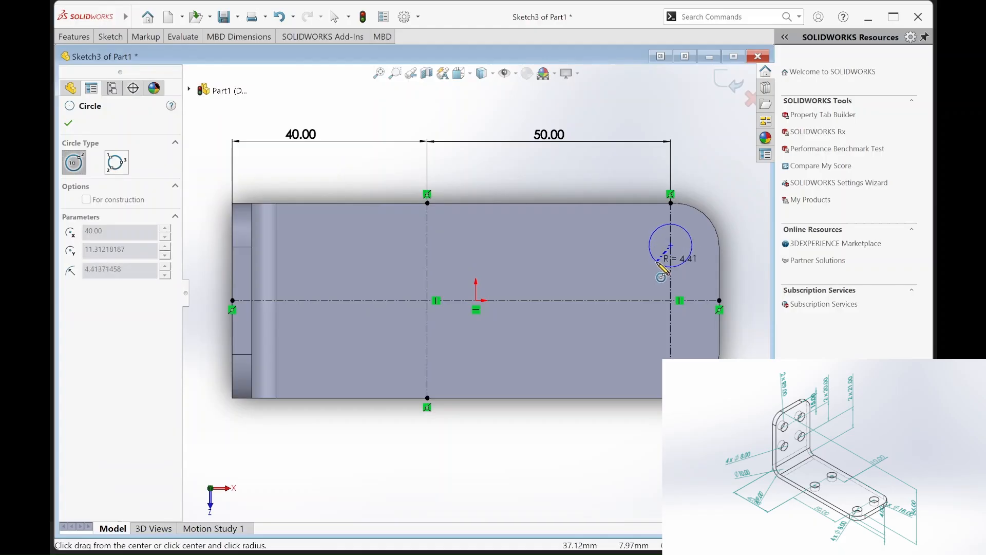
{"action": "left_click", "coordinate": [685, 260]}
{"action": "left_click", "coordinate": [670, 347]}
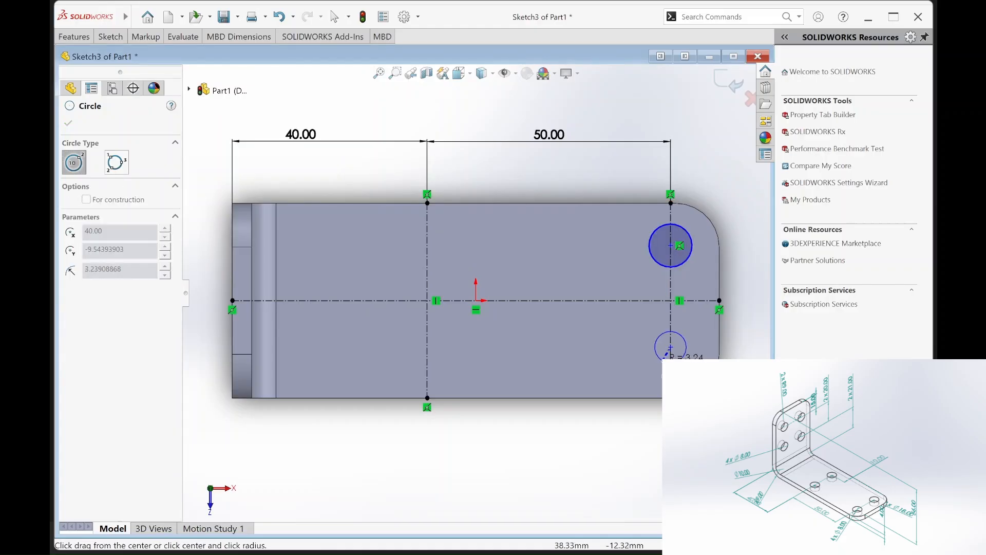
{"action": "left_click", "coordinate": [686, 362]}
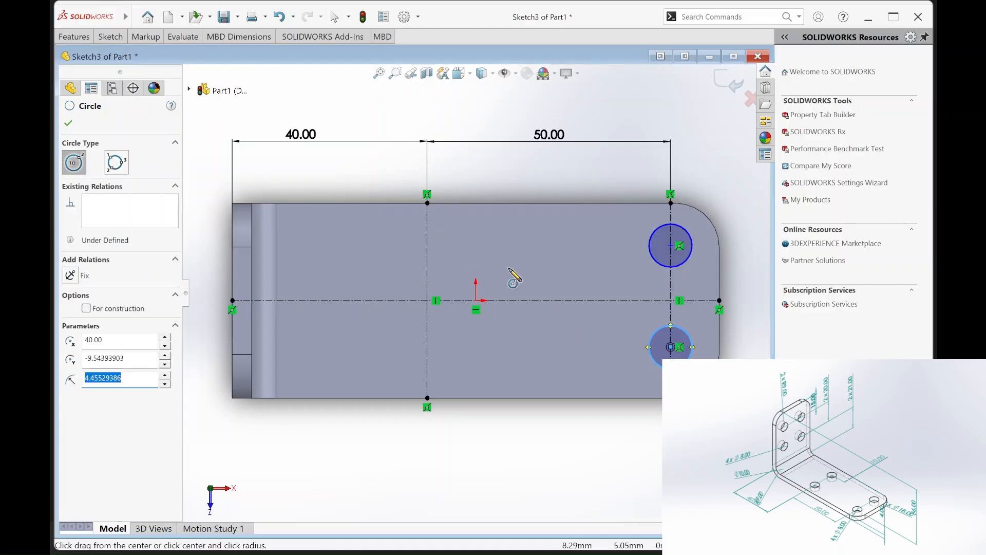
Step: Sketch two circles of about 5 mm radius centered on the vertical centerline nearer the flange, one on each side of the horizontal centerline
{"action": "left_click", "coordinate": [426, 243]}
{"action": "left_click", "coordinate": [412, 262]}
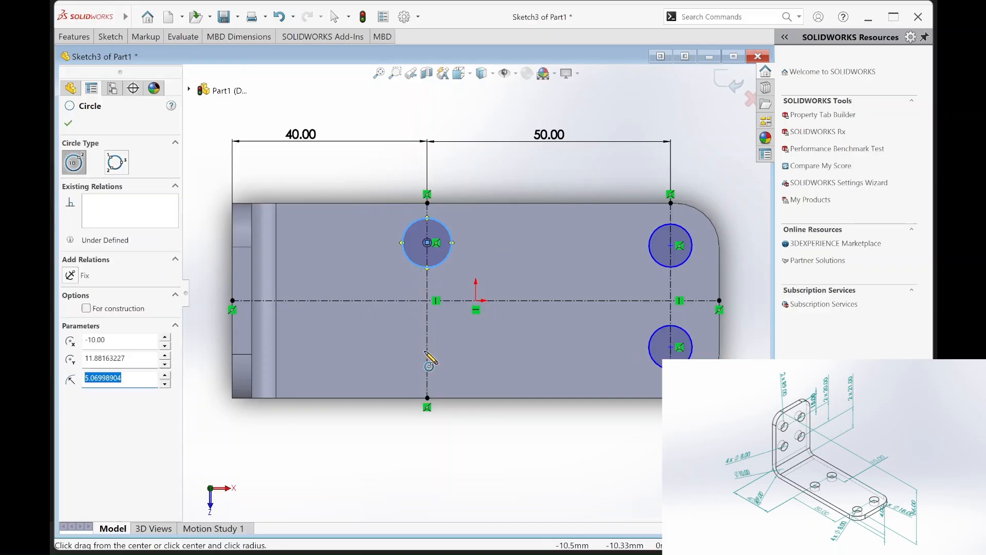
{"action": "left_click", "coordinate": [427, 346]}
{"action": "left_click", "coordinate": [413, 366]}
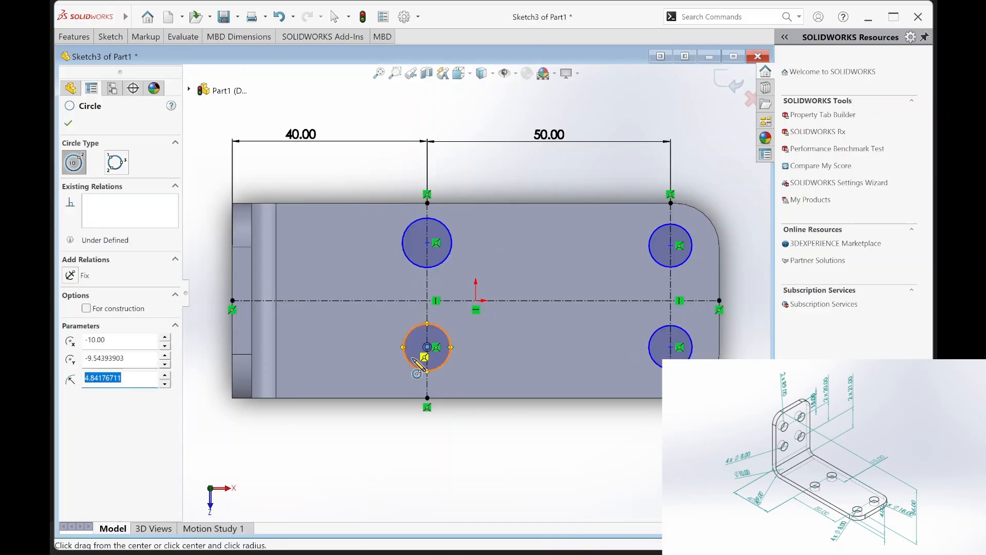
{"action": "key", "text": "Escape"}
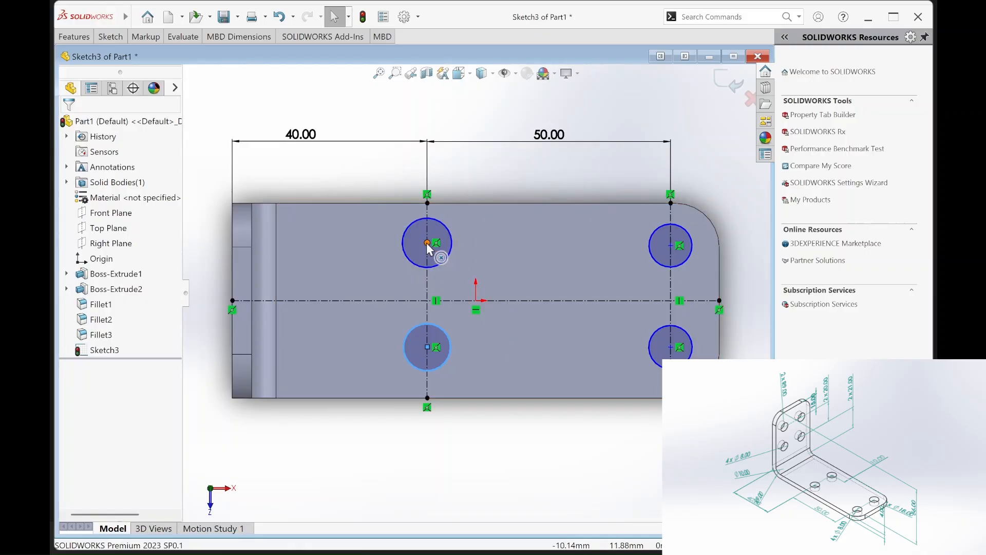
{"action": "key", "text": "Escape"}
{"action": "left_click", "coordinate": [426, 242]}
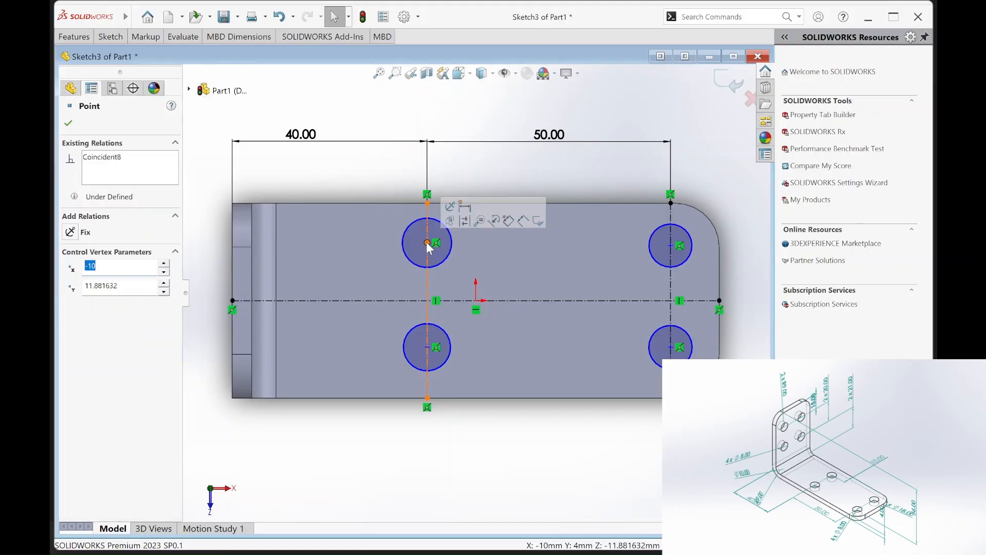
{"action": "left_click", "coordinate": [393, 203], "text": "ctrl"}
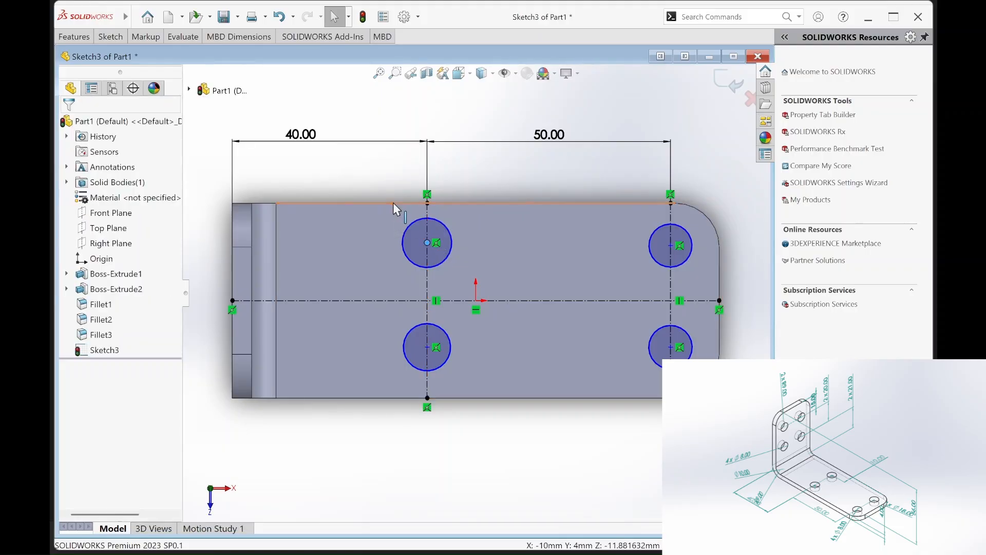
{"action": "left_click", "coordinate": [392, 300], "text": "ctrl"}
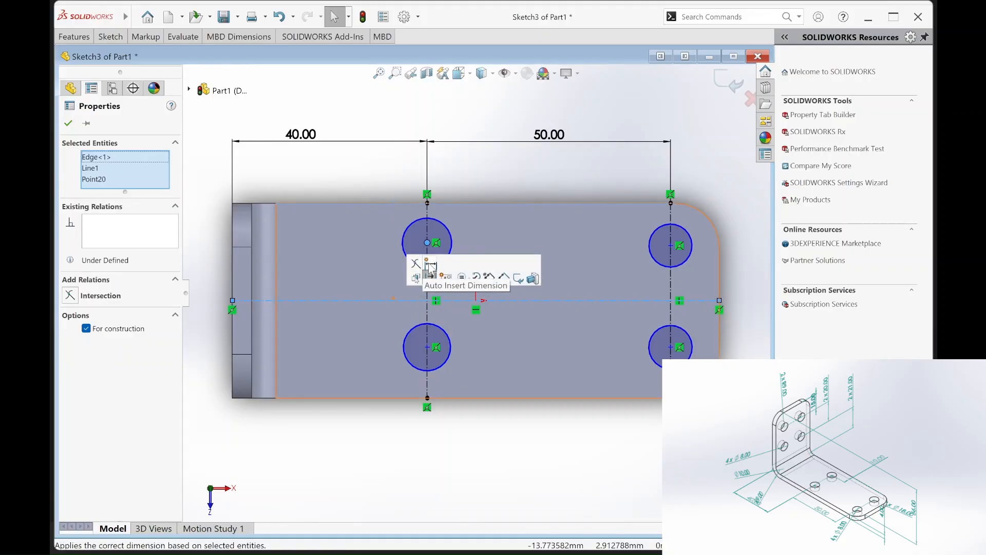
{"action": "key", "text": "Escape"}
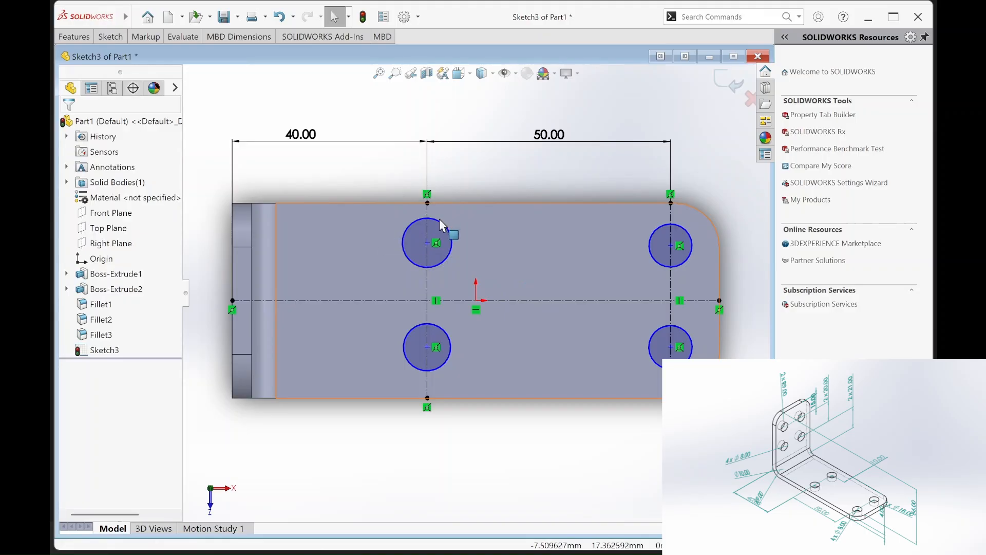
{"action": "left_click", "coordinate": [426, 242]}
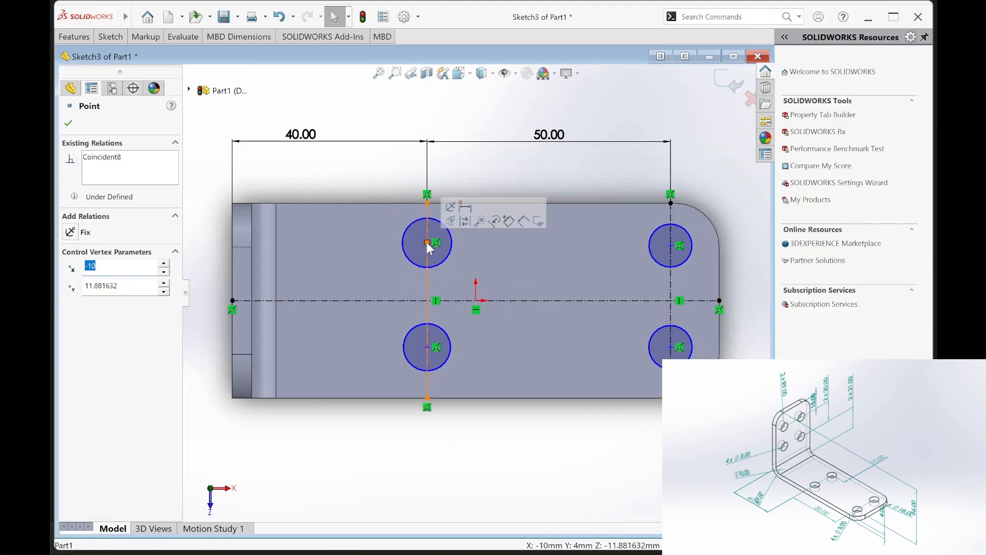
{"action": "left_click", "coordinate": [414, 205], "text": "ctrl"}
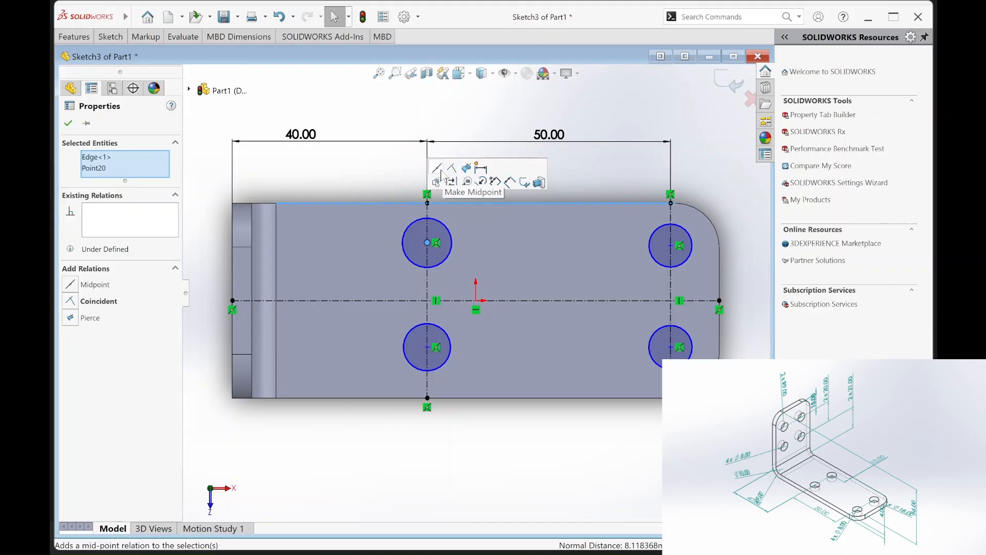
{"action": "left_click", "coordinate": [493, 440]}
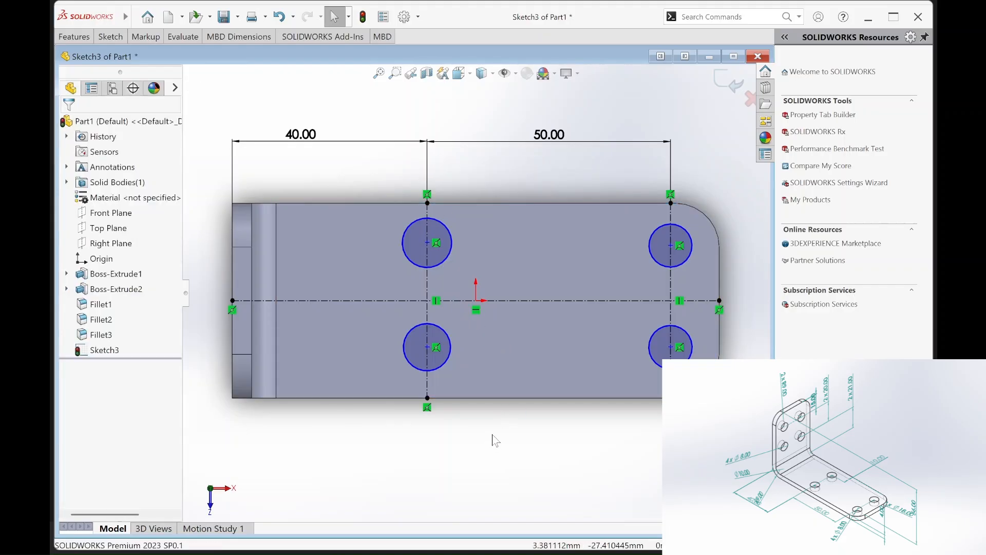
Step: Dimension the center of the upper circle nearer the flange 10 mm from the plate's upper long edge
{"action": "left_click", "coordinate": [111, 37]}
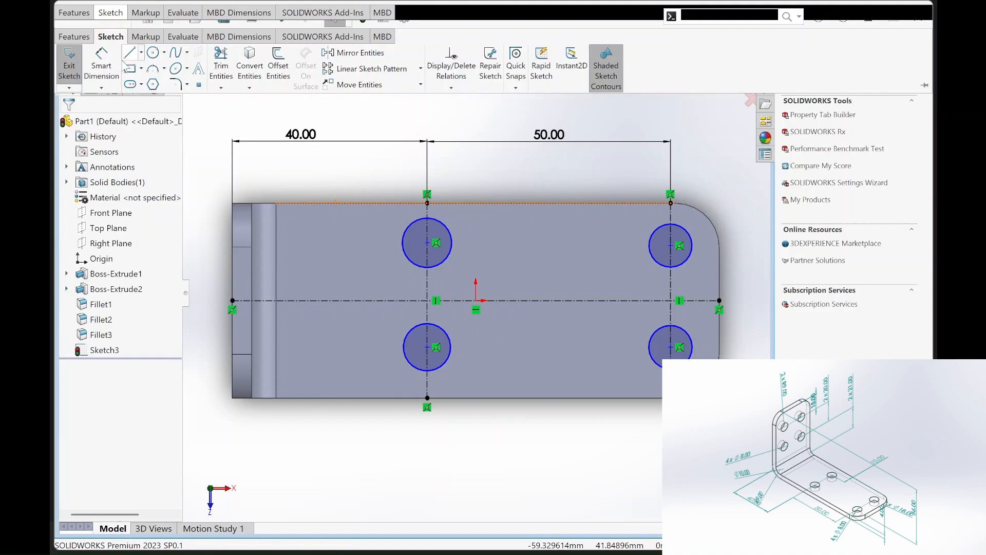
{"action": "left_click", "coordinate": [426, 242]}
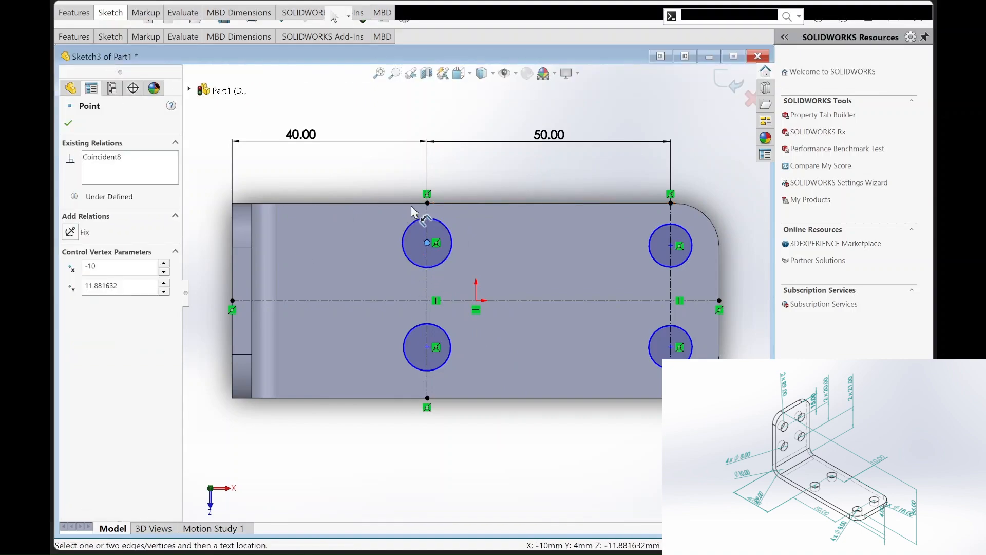
{"action": "left_click", "coordinate": [417, 204]}
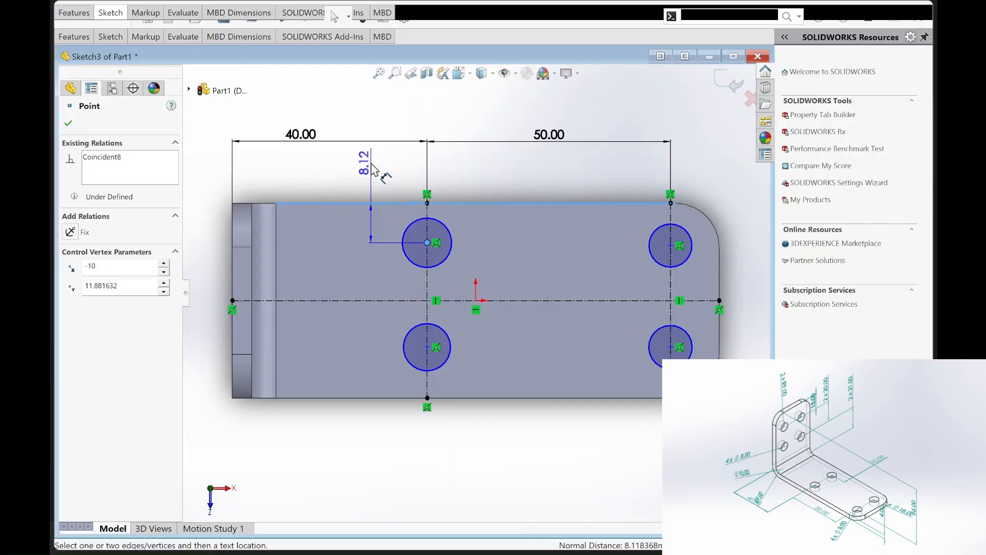
{"action": "left_click", "coordinate": [370, 163]}
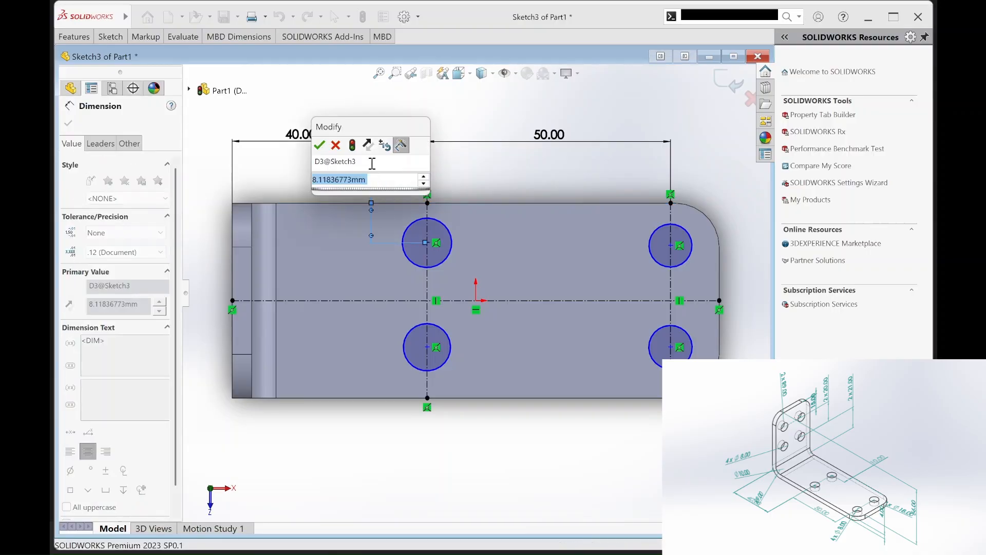
{"action": "type", "text": "10"}
{"action": "key", "text": "Return"}
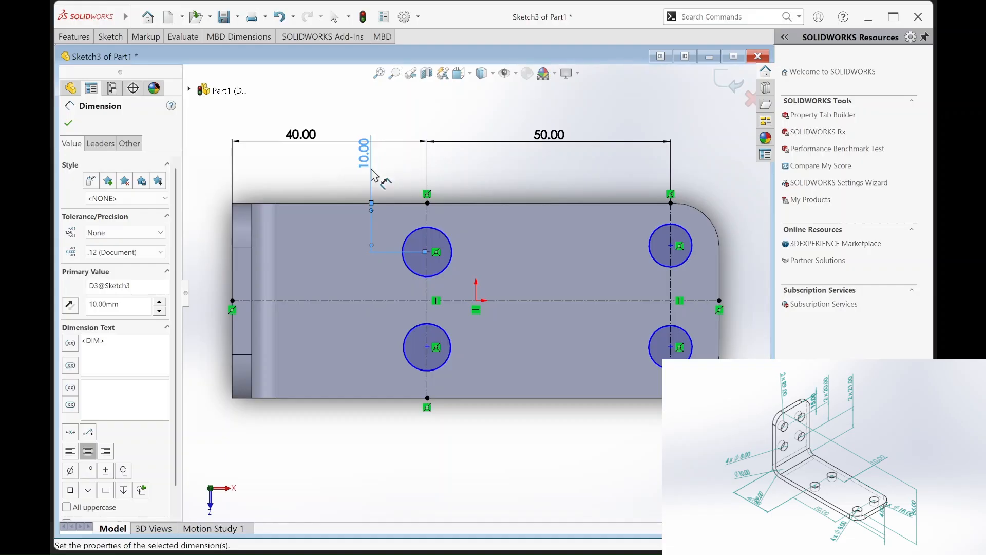
Step: Dimension the center of the lower circle nearer the flange 10 mm from the plate's lower long edge
{"action": "left_click", "coordinate": [427, 348]}
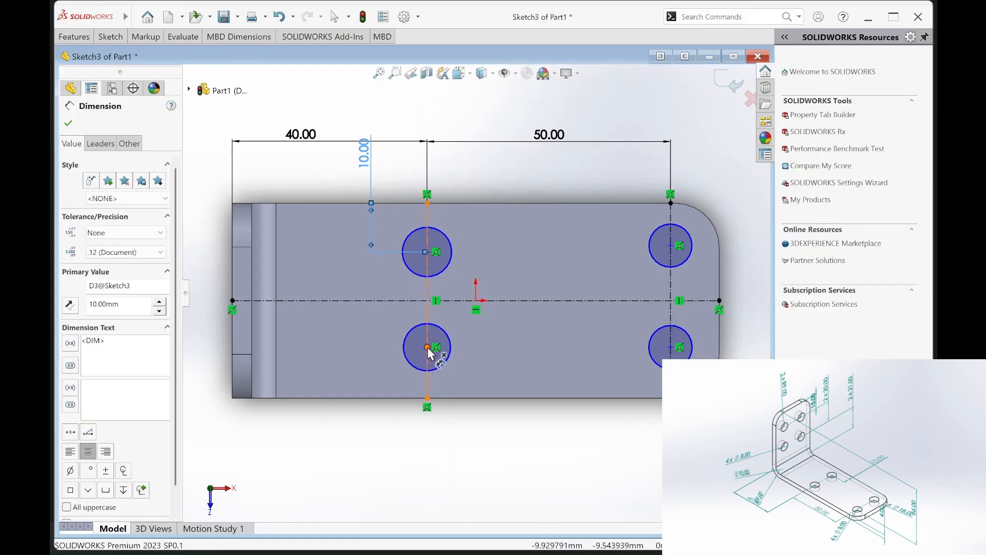
{"action": "left_click", "coordinate": [415, 398]}
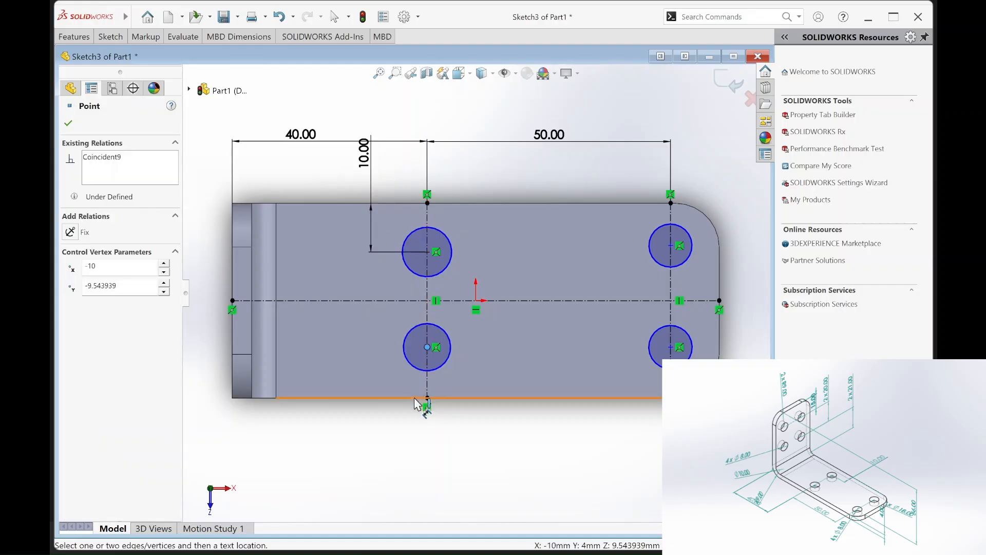
{"action": "left_click", "coordinate": [393, 430]}
{"action": "type", "text": "10"}
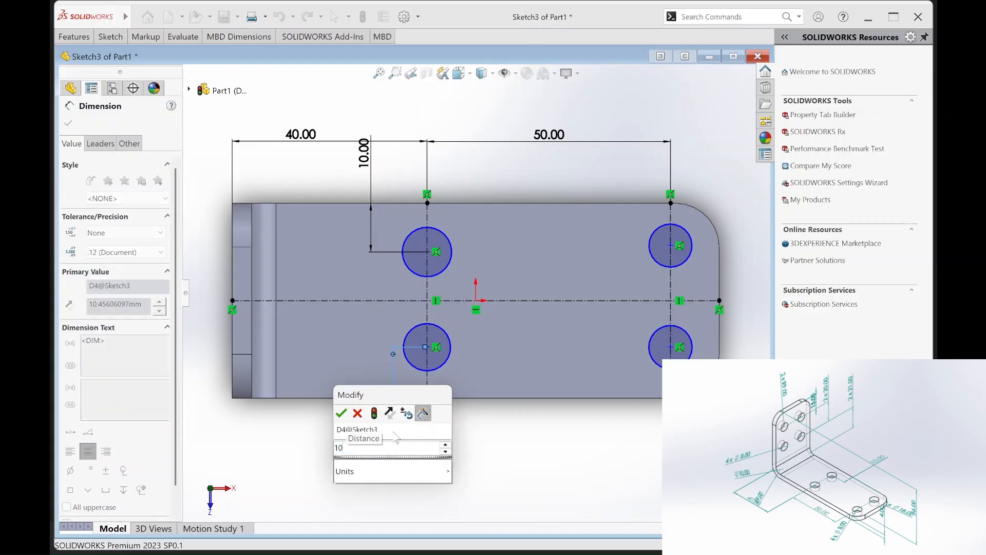
{"action": "key", "text": "Return"}
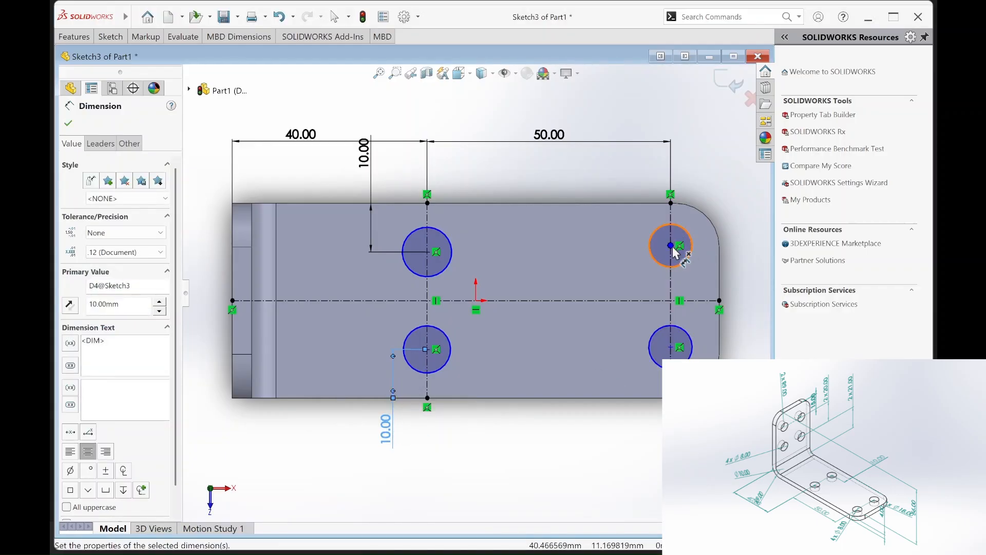
Step: Dimension the center of the upper circle near the free end 10 mm from the plate's upper long edge
{"action": "left_click", "coordinate": [671, 245]}
{"action": "left_click", "coordinate": [659, 204]}
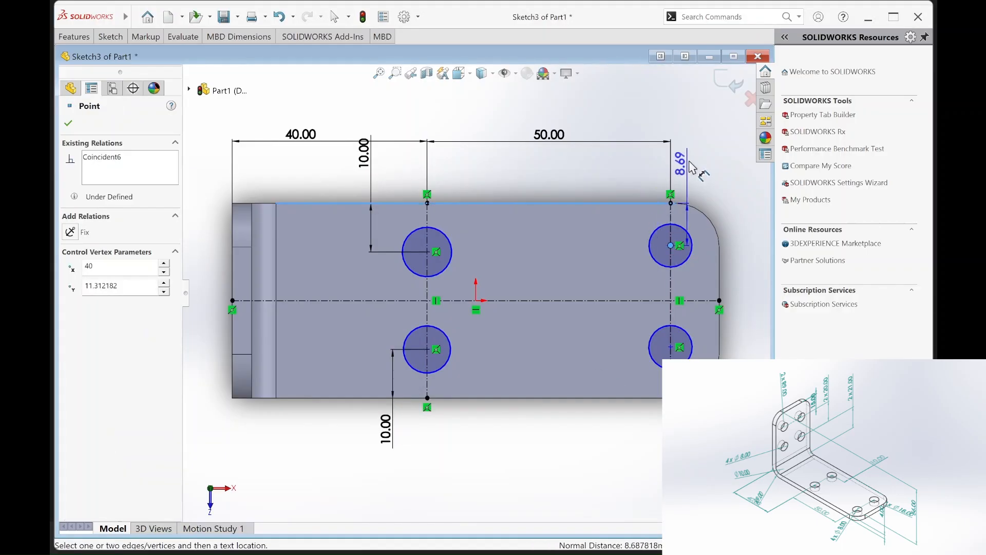
{"action": "left_click", "coordinate": [691, 164]}
{"action": "type", "text": "10"}
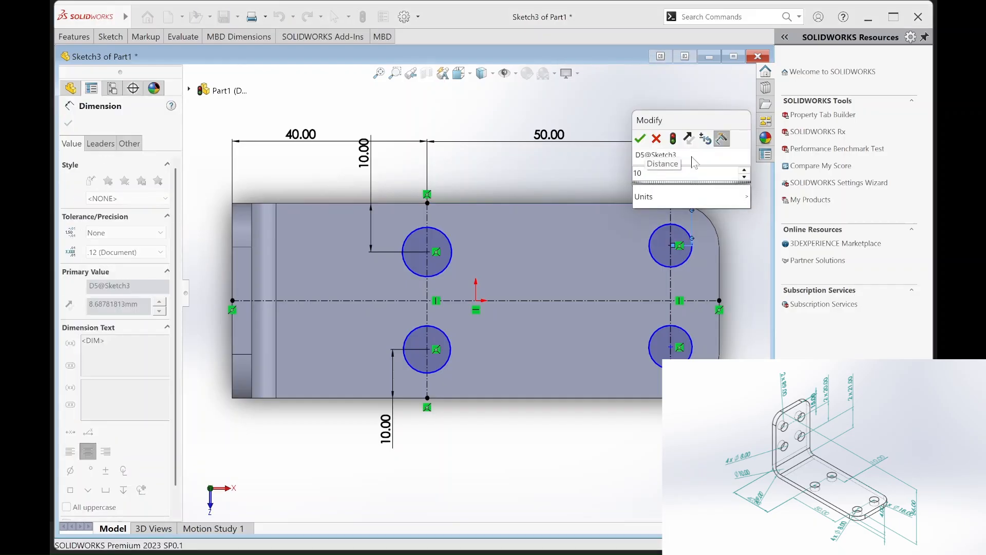
{"action": "key", "text": "Return"}
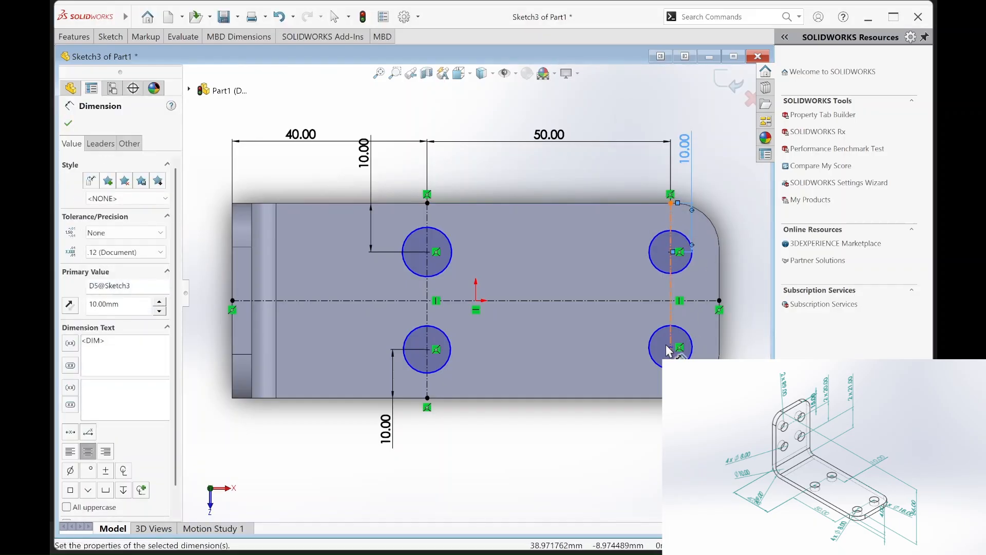
Step: Dimension the center of the lower circle near the free end 10 mm from the plate's lower long edge
{"action": "left_click", "coordinate": [670, 347]}
{"action": "left_click", "coordinate": [660, 397]}
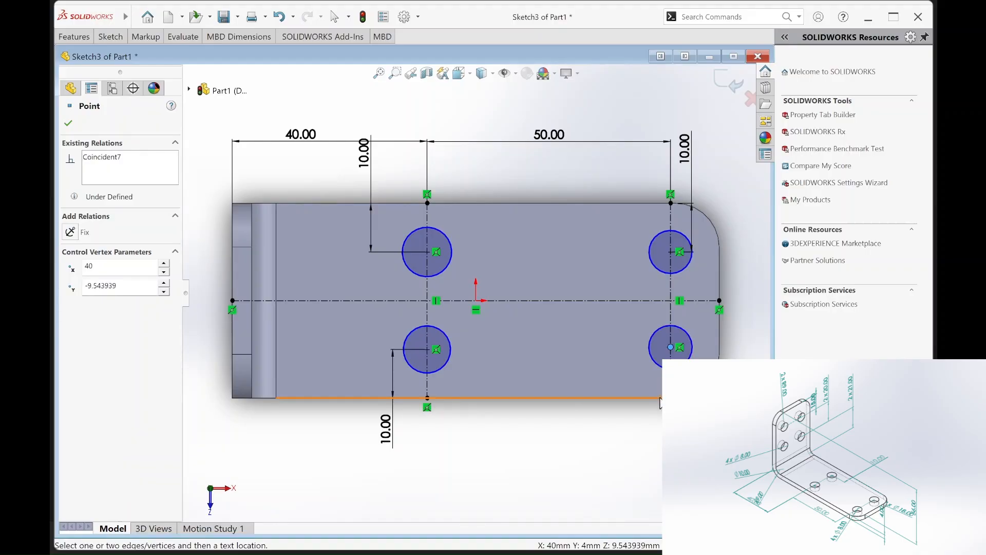
{"action": "left_click", "coordinate": [649, 435]}
{"action": "type", "text": "10"}
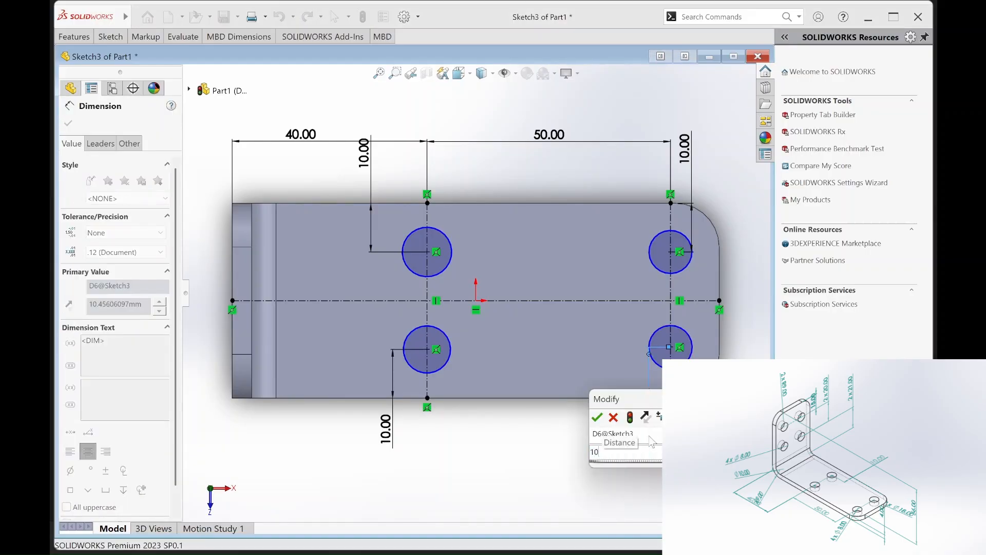
{"action": "key", "text": "Return"}
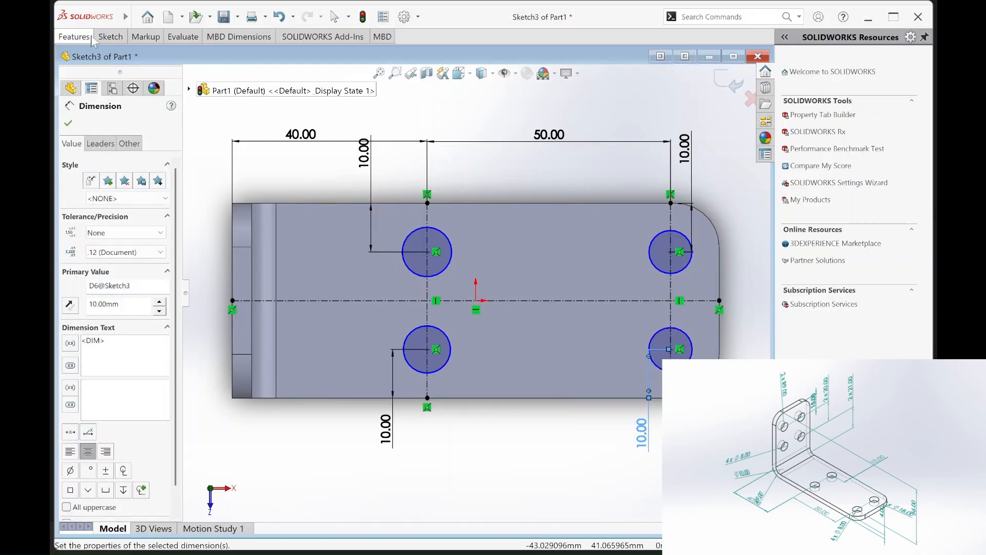
Step: Dimension both circles above the horizontal centerline to a diameter of 8 mm
{"action": "left_click", "coordinate": [409, 233]}
{"action": "left_click", "coordinate": [409, 182]}
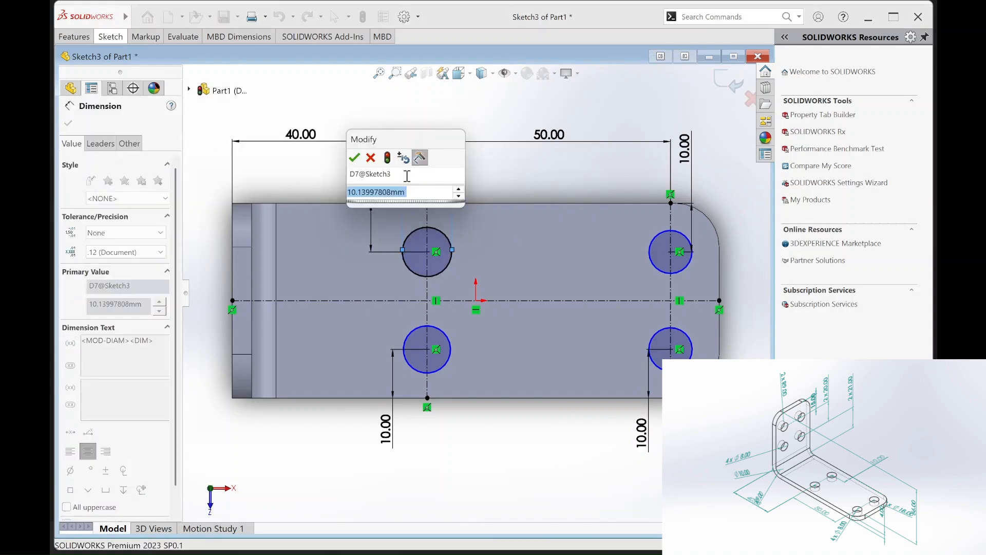
{"action": "type", "text": "8"}
{"action": "key", "text": "Return"}
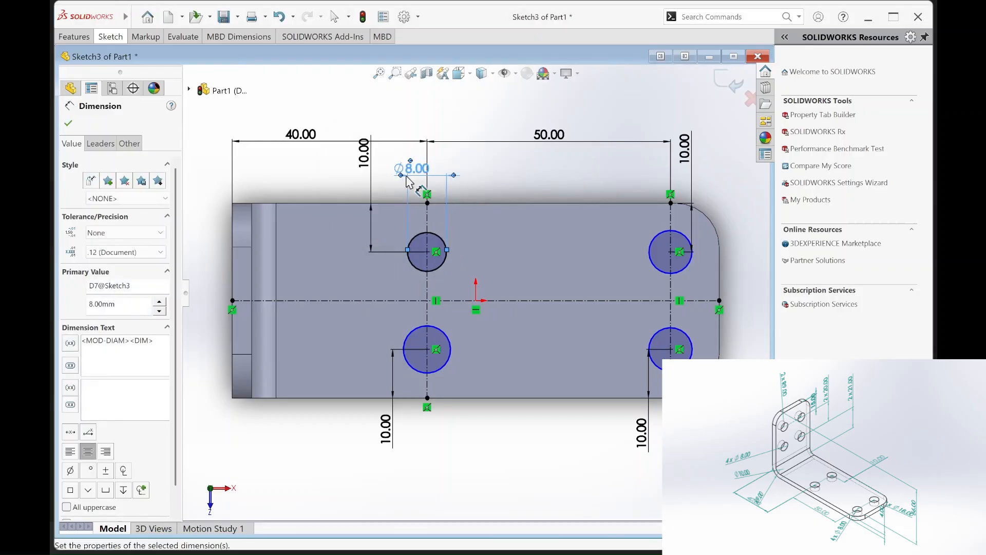
{"action": "left_click", "coordinate": [662, 238]}
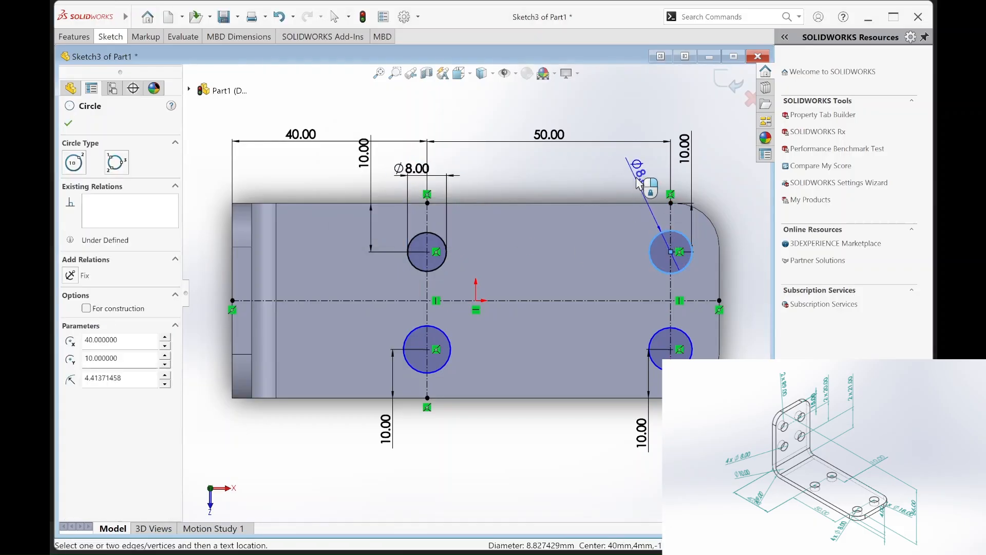
{"action": "left_click", "coordinate": [657, 176]}
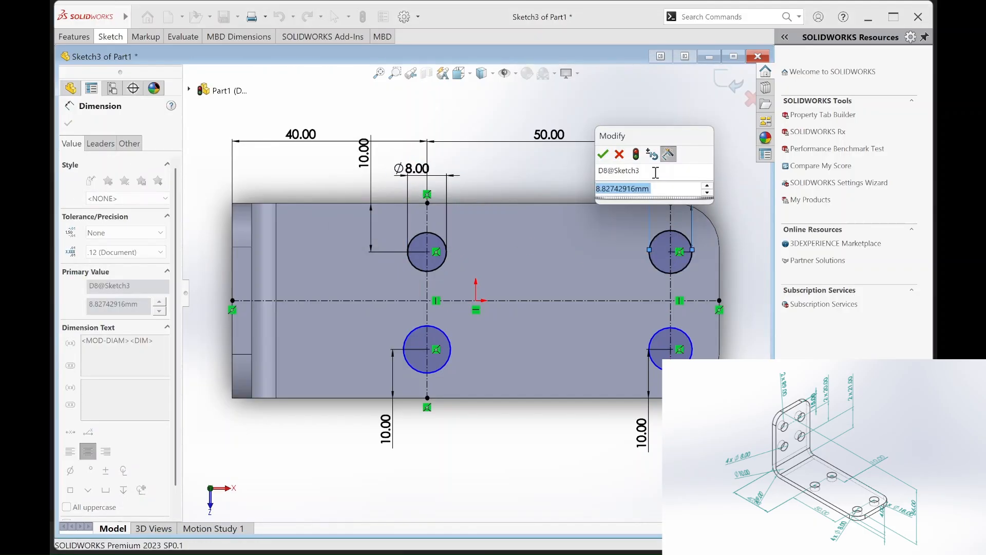
{"action": "type", "text": "8"}
{"action": "key", "text": "Return"}
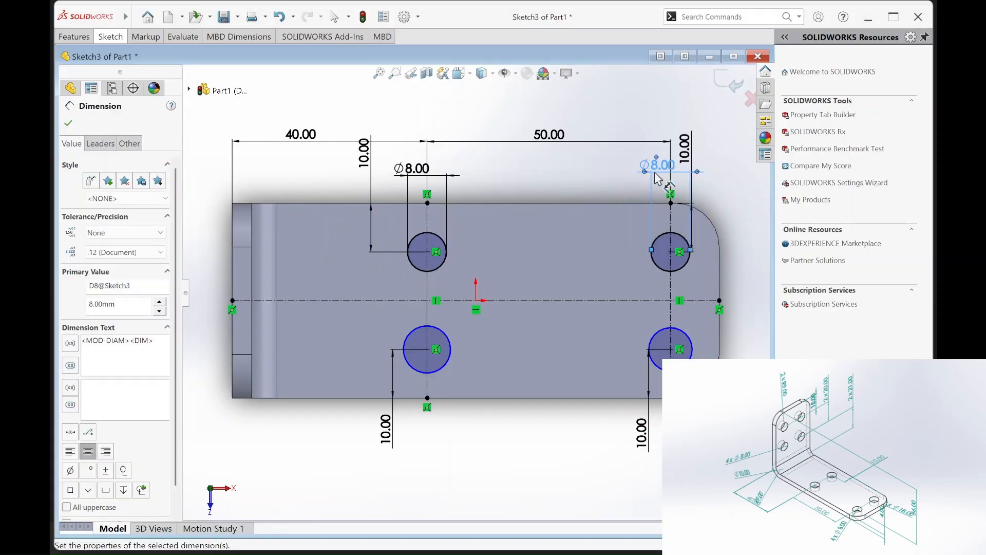
Step: Dimension both circles below the horizontal centerline to a diameter of 8 mm
{"action": "left_click", "coordinate": [652, 337]}
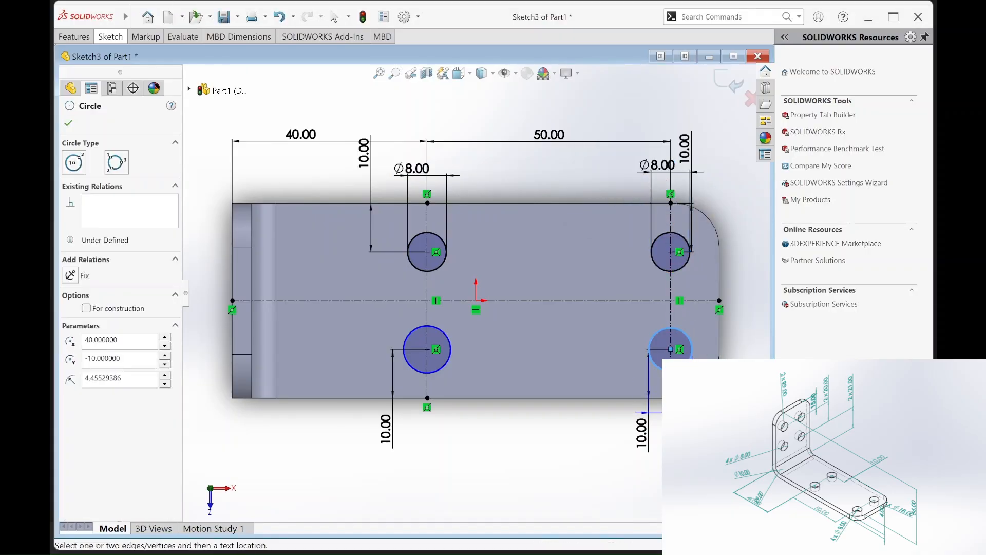
{"action": "left_click", "coordinate": [670, 460]}
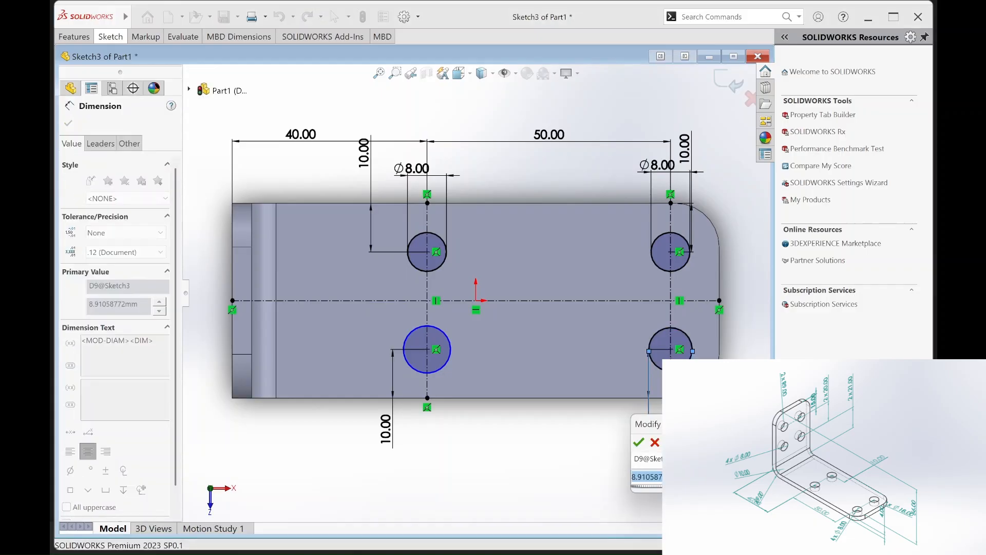
{"action": "type", "text": "8"}
{"action": "key", "text": "Return"}
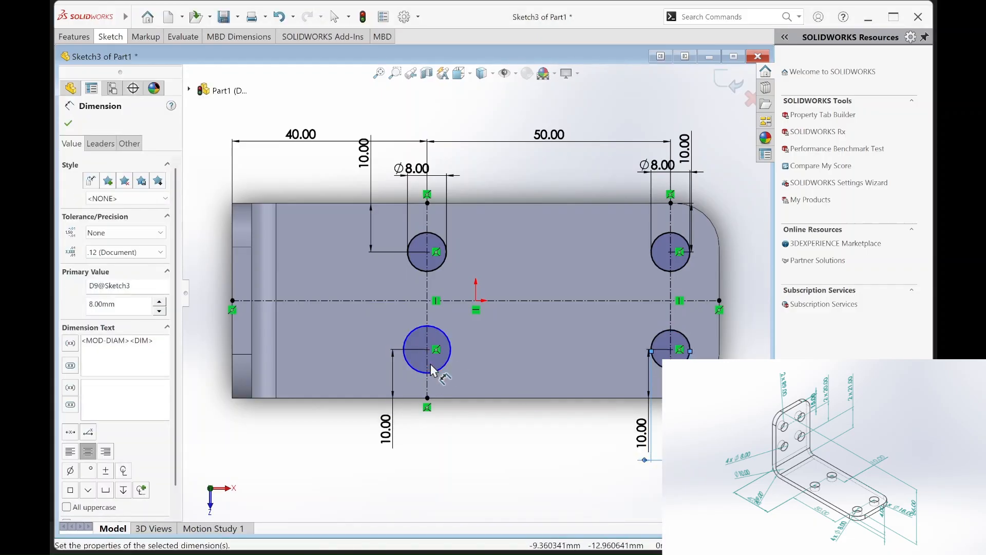
{"action": "left_click", "coordinate": [434, 373]}
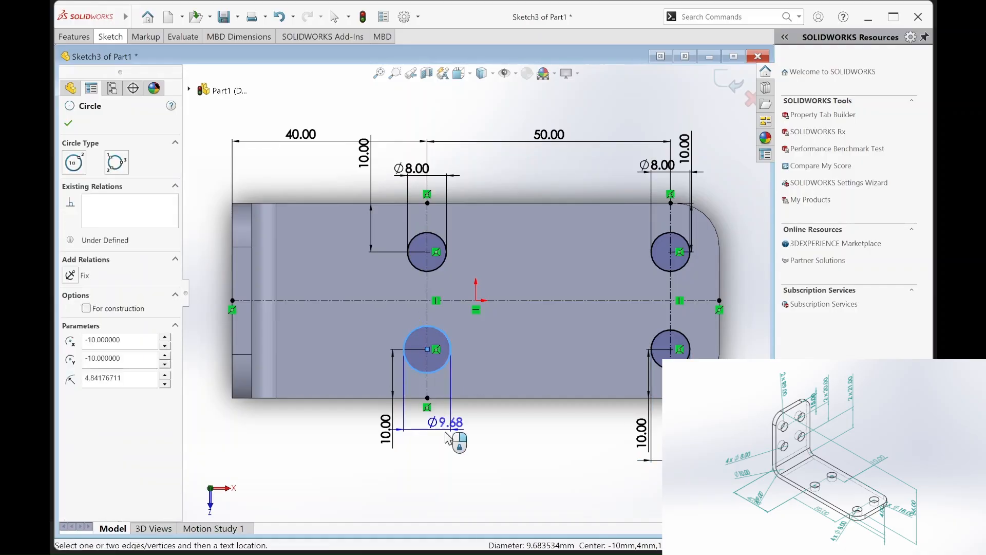
{"action": "left_click", "coordinate": [445, 463]}
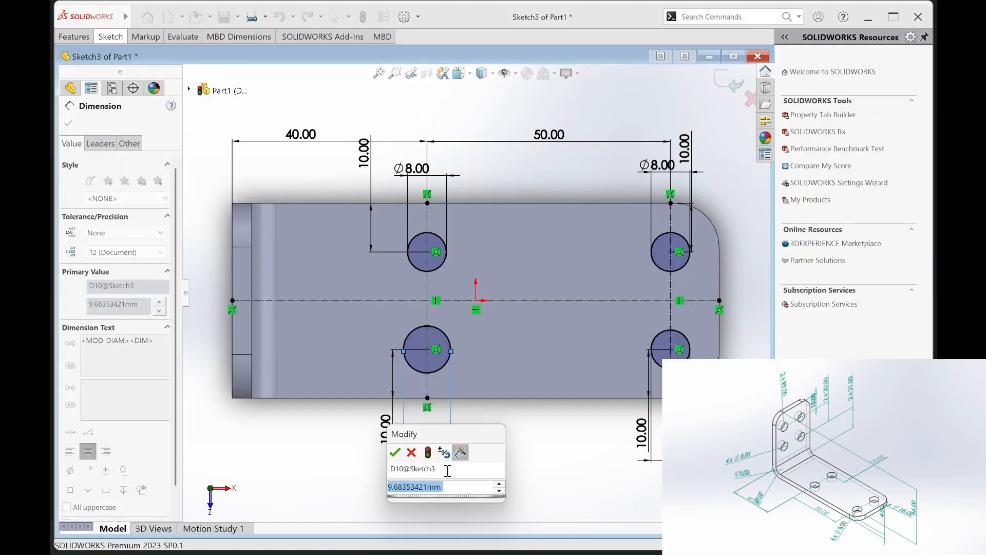
{"action": "type", "text": "8"}
{"action": "key", "text": "Return"}
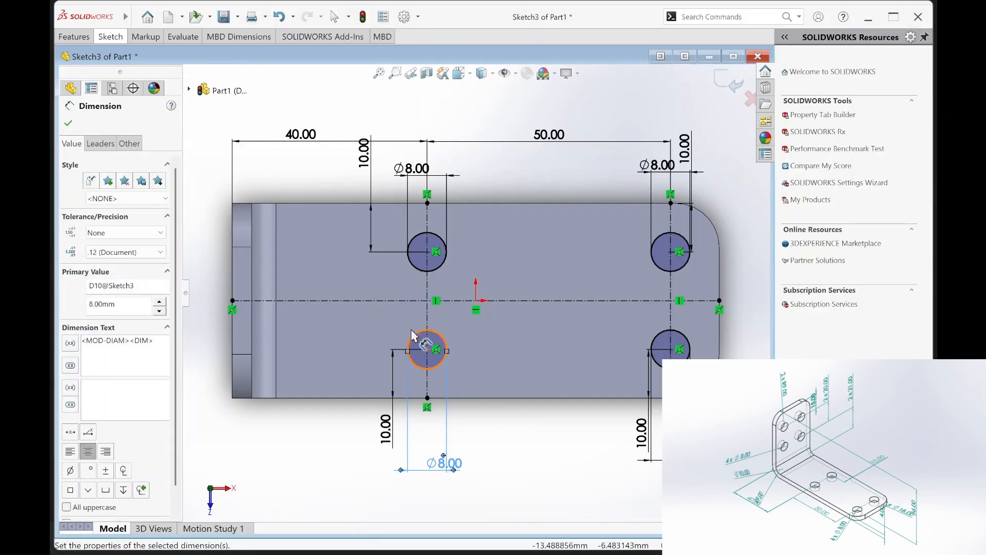
Step: Cut the four circles through the base plate with an Extruded Cut set to Through All
{"action": "scroll", "coordinate": [413, 333], "scroll_direction": "down", "scroll_amount": 3}
{"action": "scroll", "coordinate": [411, 325], "scroll_direction": "up", "scroll_amount": 5}
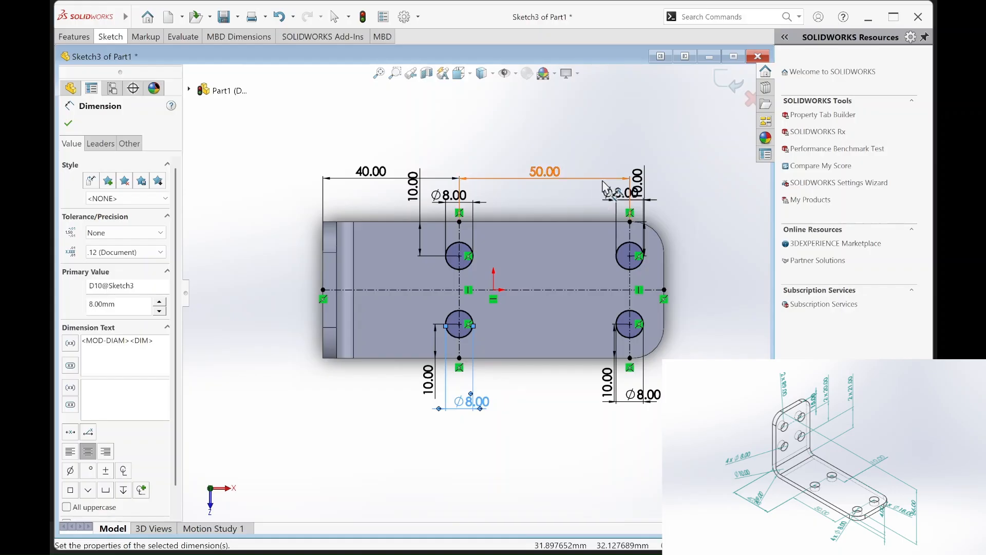
{"action": "left_click", "coordinate": [75, 37]}
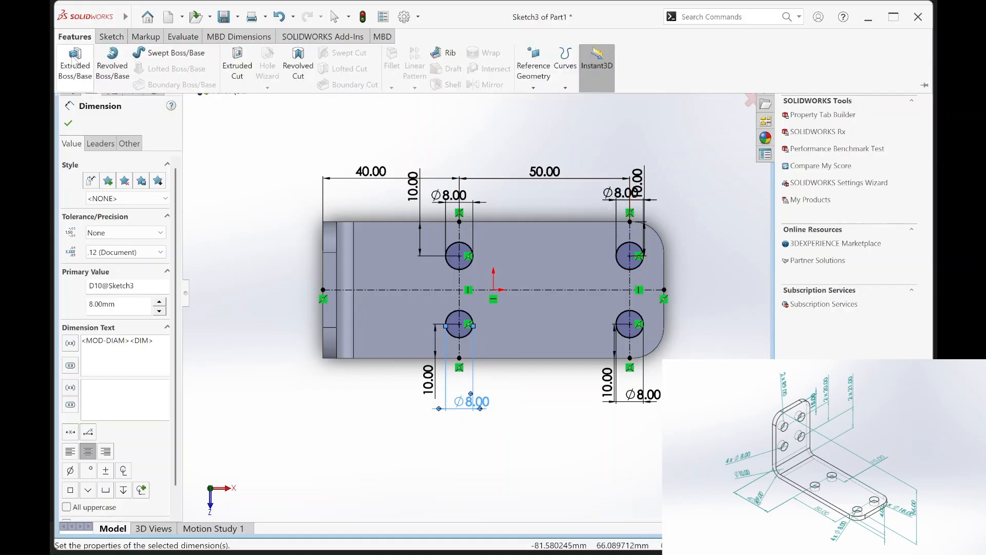
{"action": "left_click", "coordinate": [247, 76]}
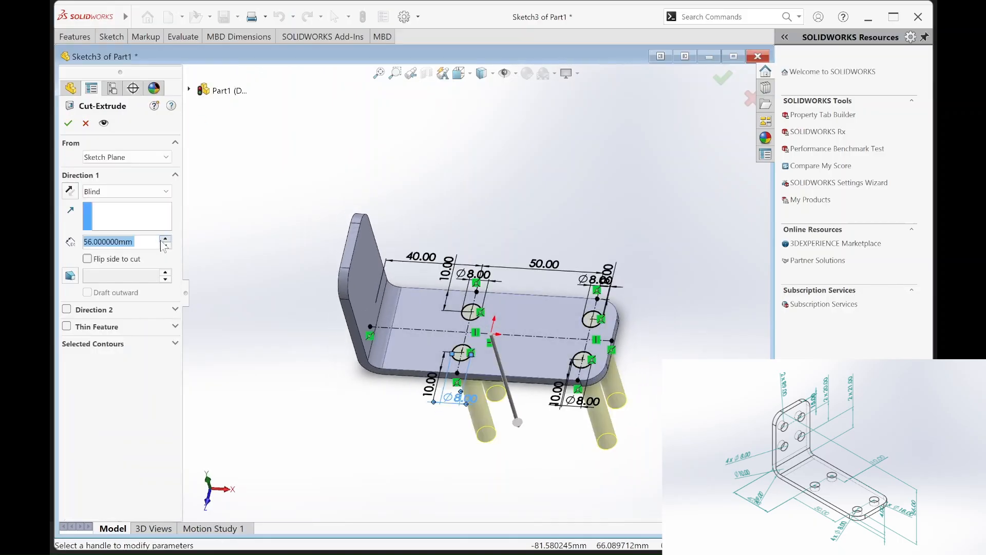
{"action": "left_click", "coordinate": [118, 192]}
{"action": "left_click", "coordinate": [105, 210]}
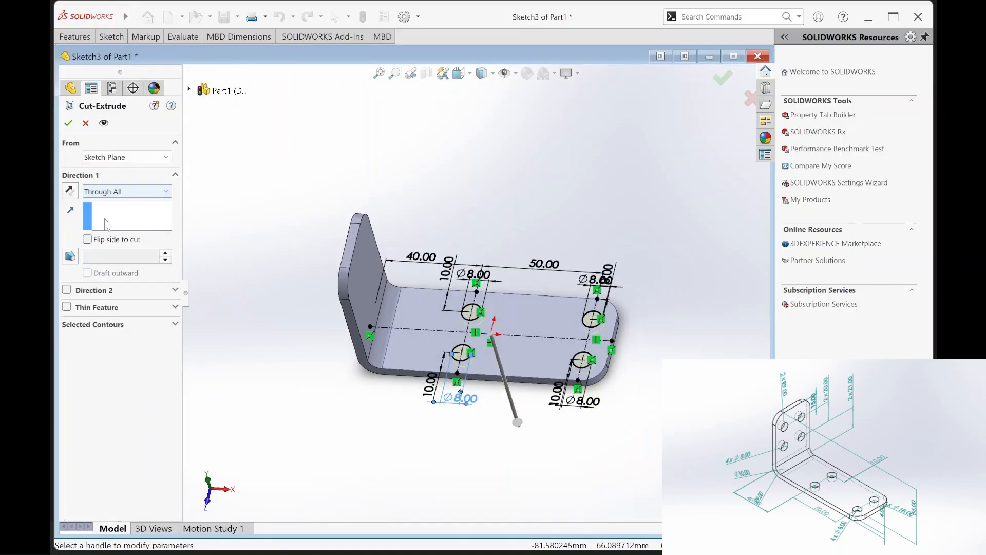
{"action": "left_click", "coordinate": [67, 124]}
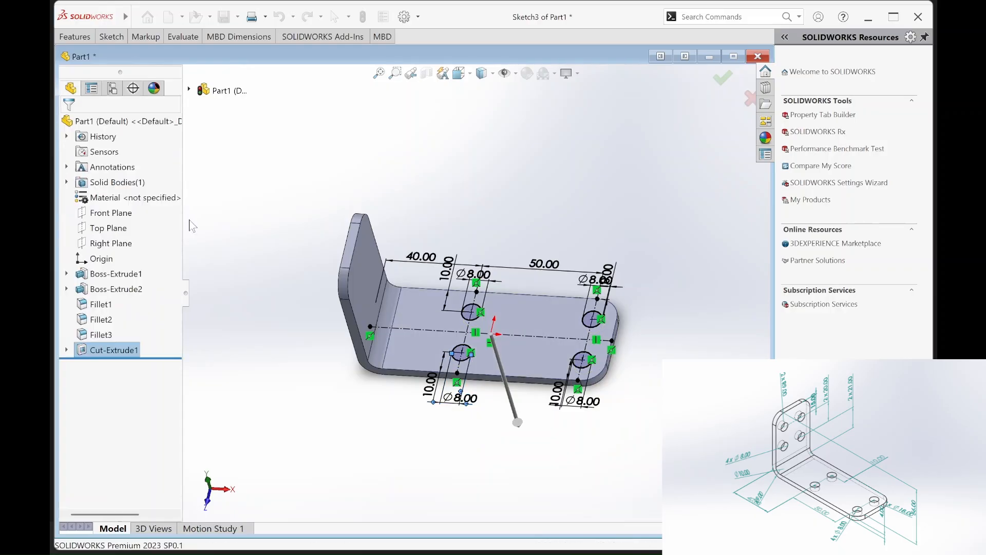
Step: Start a new sketch on the inner face of the upright flange
{"action": "middle_click_drag", "start_coordinate": [493, 220], "coordinate": [446, 267]}
{"action": "left_click", "coordinate": [444, 263]}
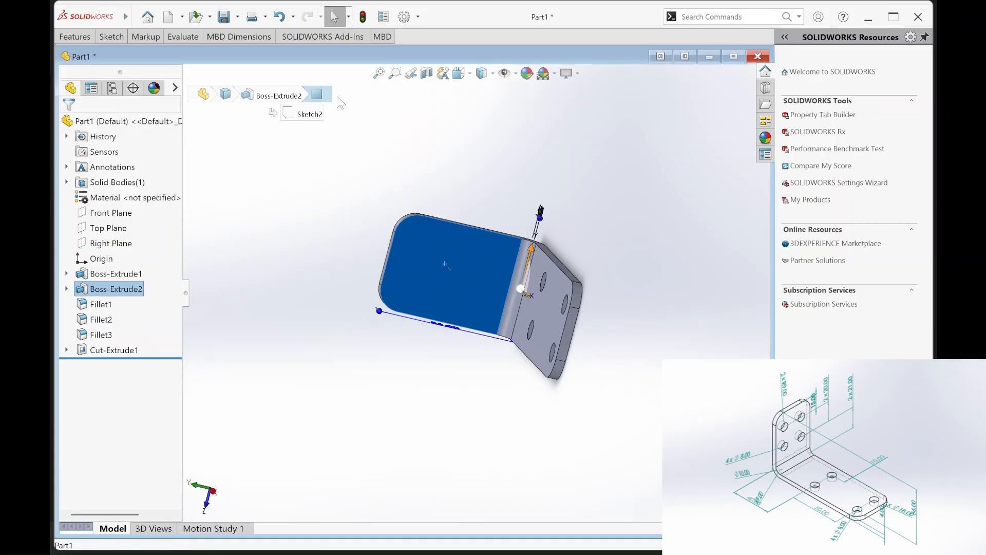
{"action": "left_click", "coordinate": [110, 36]}
{"action": "left_click", "coordinate": [72, 68]}
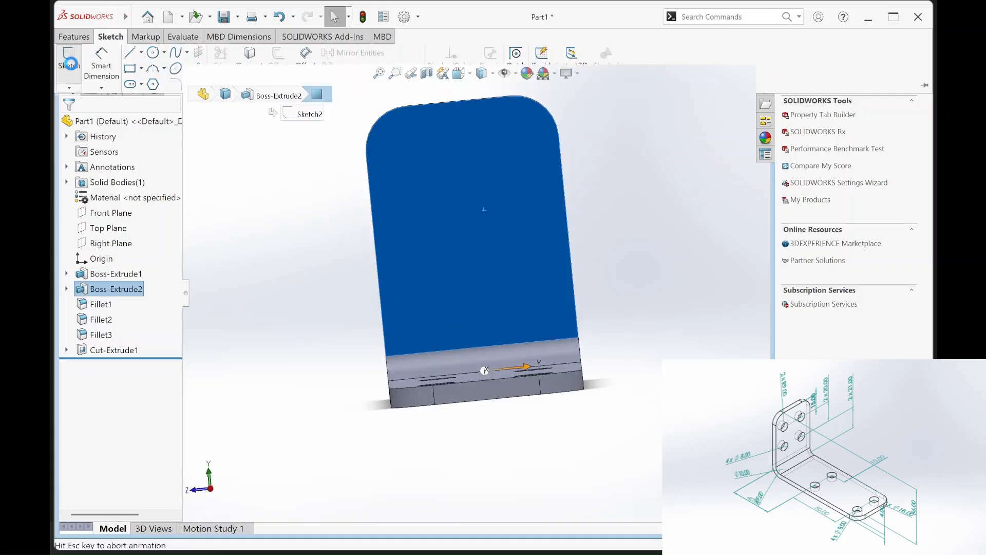
Step: Draw a vertical centerline from the origin to the midpoint of the flange's top edge
{"action": "left_click", "coordinate": [109, 39]}
{"action": "left_click", "coordinate": [141, 53]}
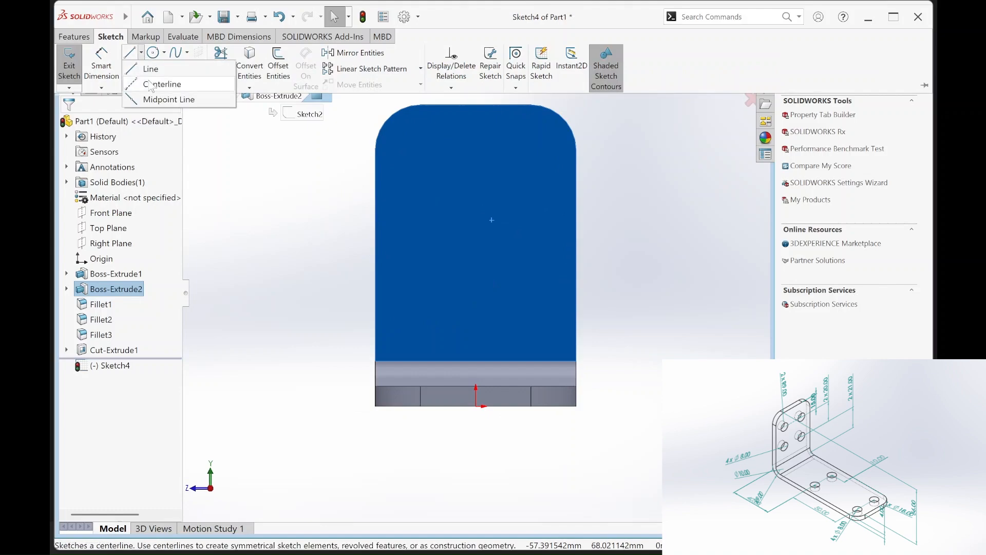
{"action": "left_click", "coordinate": [156, 83]}
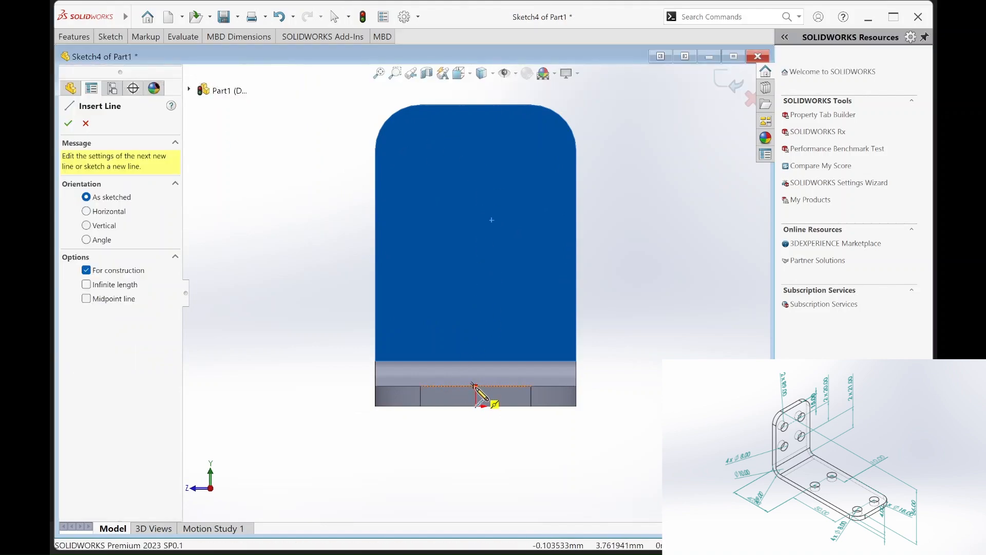
{"action": "left_click", "coordinate": [476, 405]}
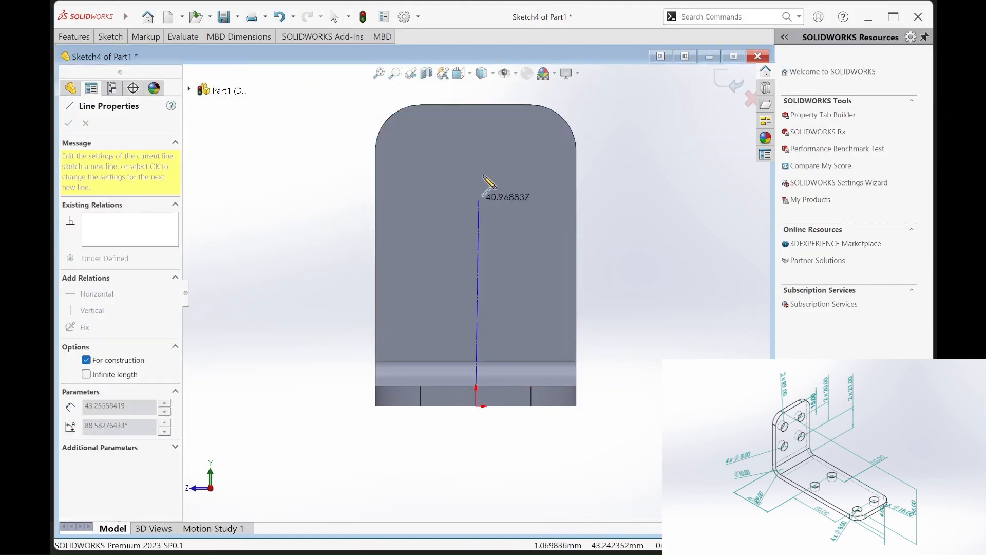
{"action": "left_click", "coordinate": [475, 103]}
{"action": "key", "text": "Escape"}
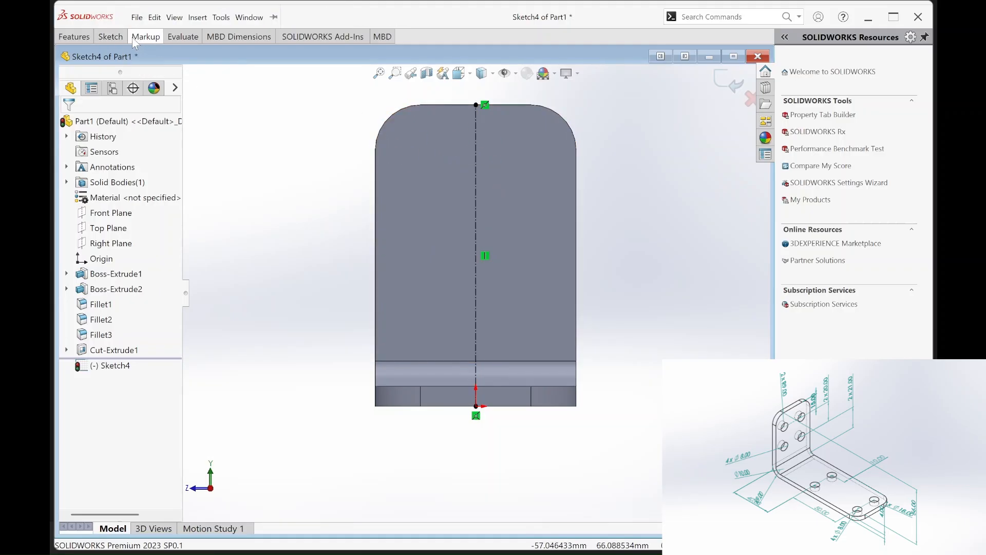
Step: Draw a horizontal centerline across the full width of the flange, about 12 mm below its top edge
{"action": "left_click", "coordinate": [115, 38]}
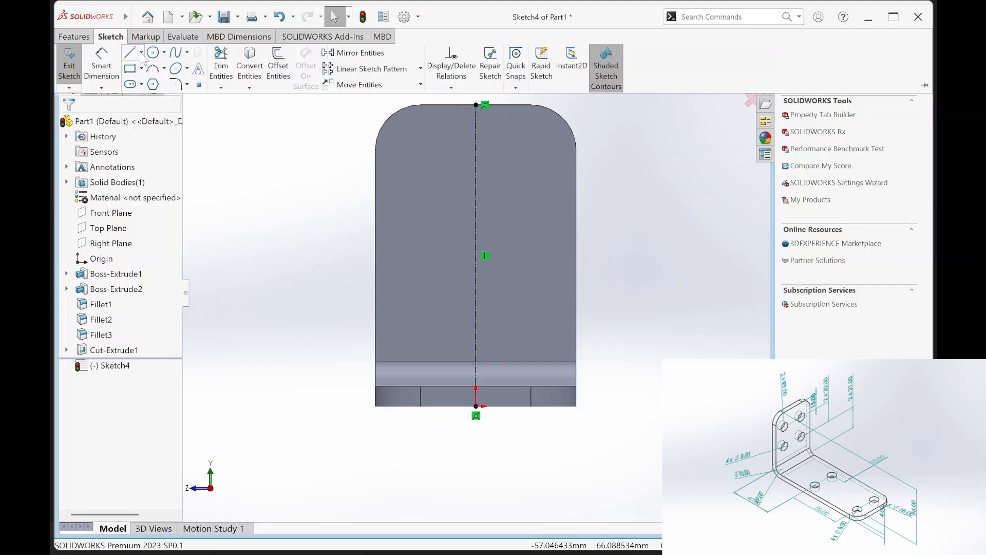
{"action": "left_click", "coordinate": [141, 53]}
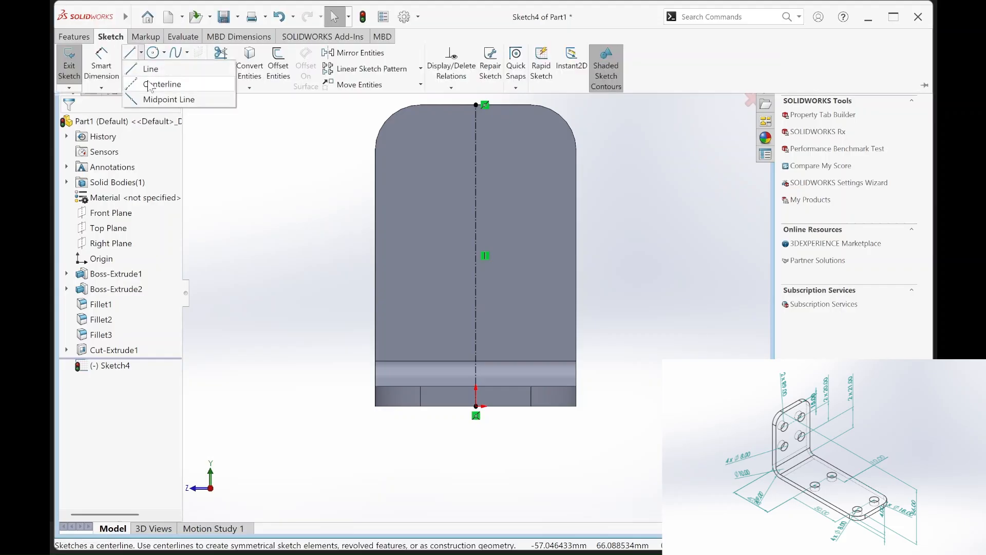
{"action": "left_click", "coordinate": [151, 84]}
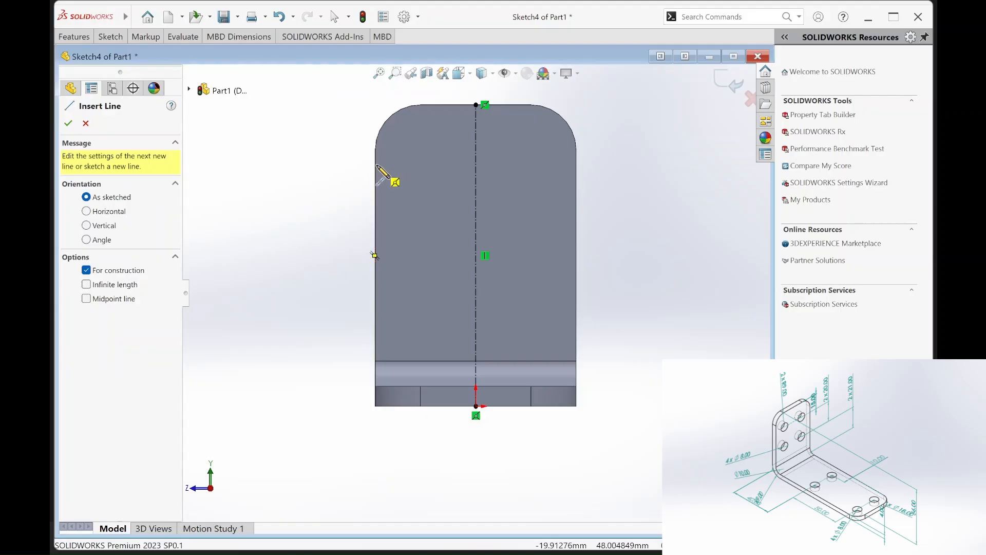
{"action": "left_click", "coordinate": [377, 165]}
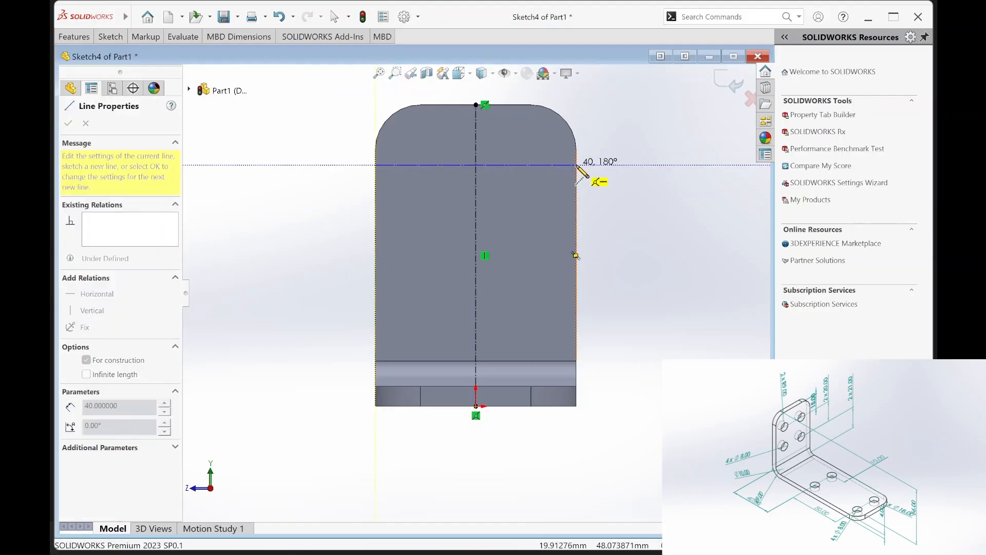
{"action": "left_click", "coordinate": [576, 164]}
{"action": "key", "text": "Escape"}
Step: Draw a second horizontal centerline across the flange's full width, below the first and about halfway up the flange
{"action": "left_click", "coordinate": [110, 40]}
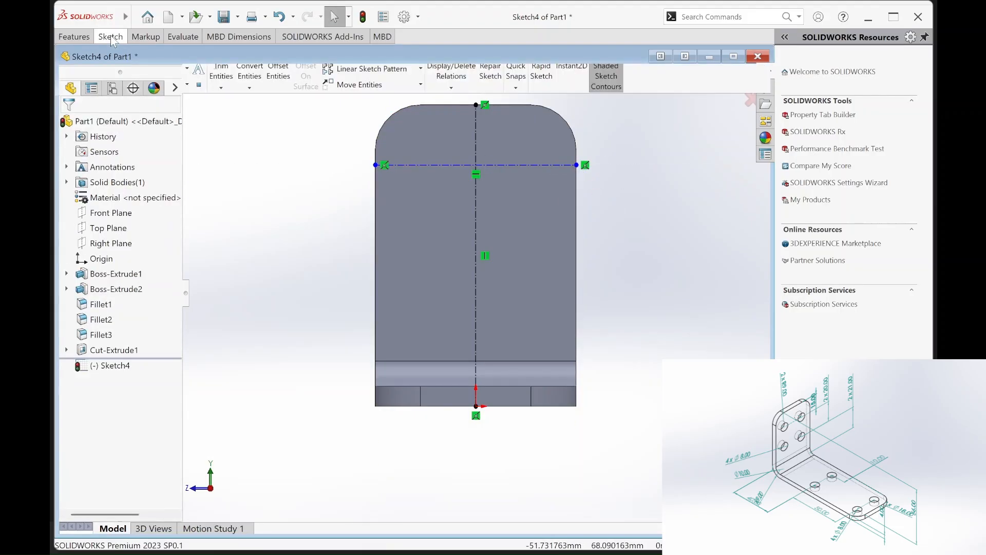
{"action": "left_click", "coordinate": [141, 51]}
{"action": "left_click", "coordinate": [157, 84]}
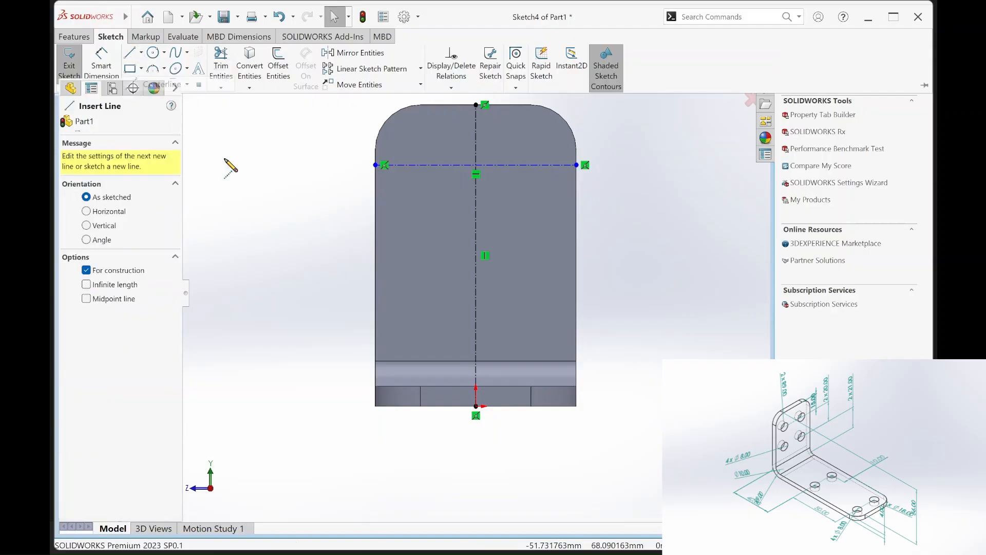
{"action": "left_click", "coordinate": [373, 255]}
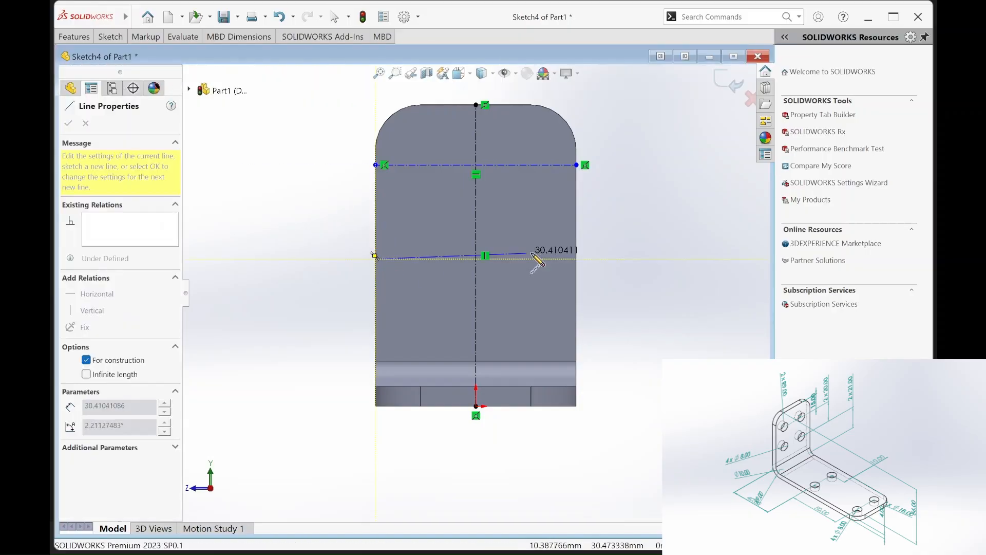
{"action": "left_click", "coordinate": [576, 258]}
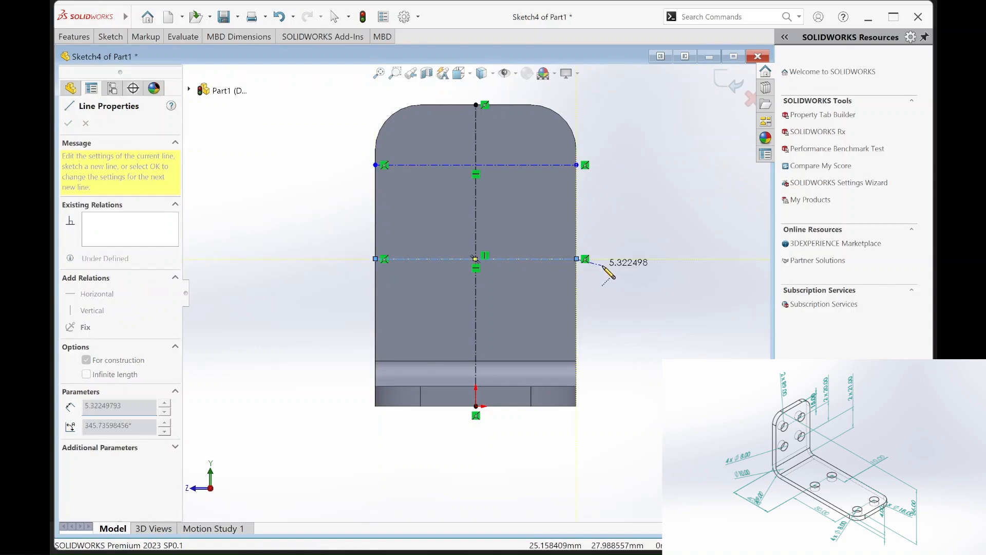
{"action": "key", "text": "Escape"}
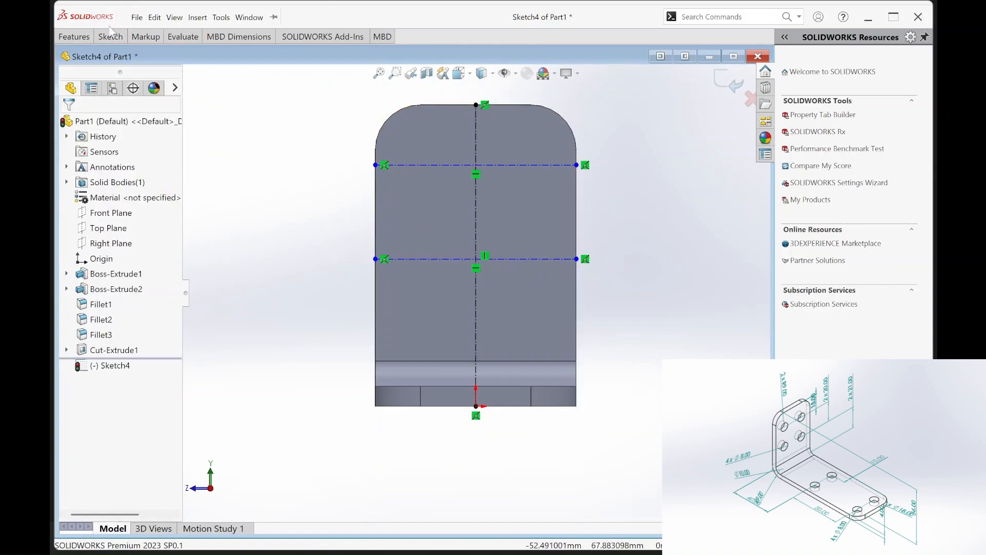
Step: Dimension the upper horizontal centerline 15 mm from the flange's top edge
{"action": "left_click", "coordinate": [110, 37]}
{"action": "left_click", "coordinate": [118, 63]}
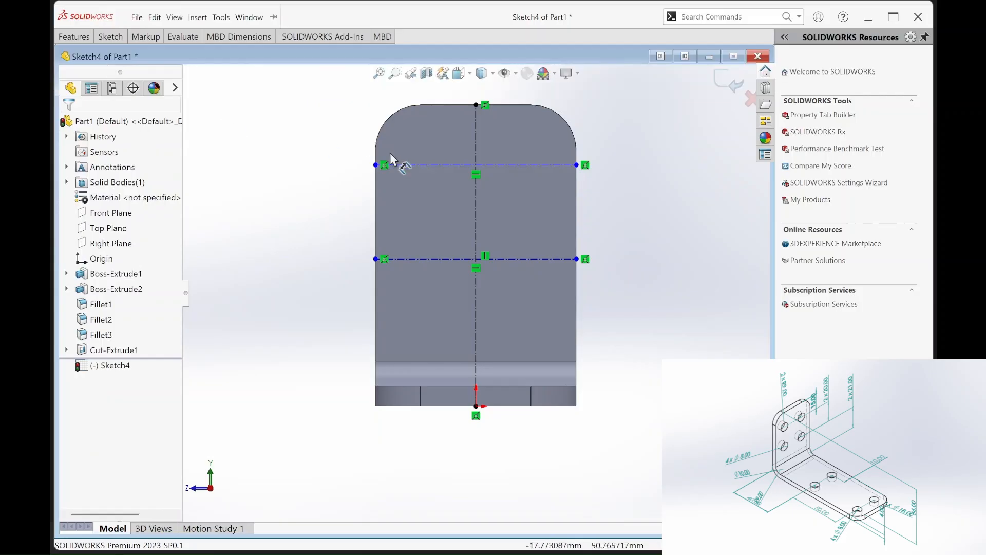
{"action": "left_click", "coordinate": [426, 165]}
{"action": "left_click", "coordinate": [419, 105]}
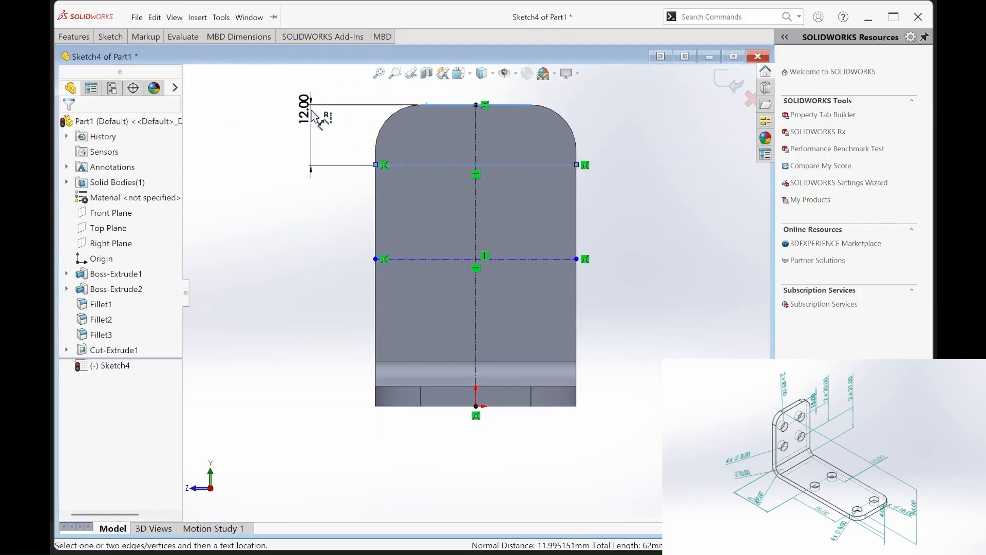
{"action": "left_click", "coordinate": [312, 111]}
{"action": "type", "text": "15"}
{"action": "key", "text": "Return"}
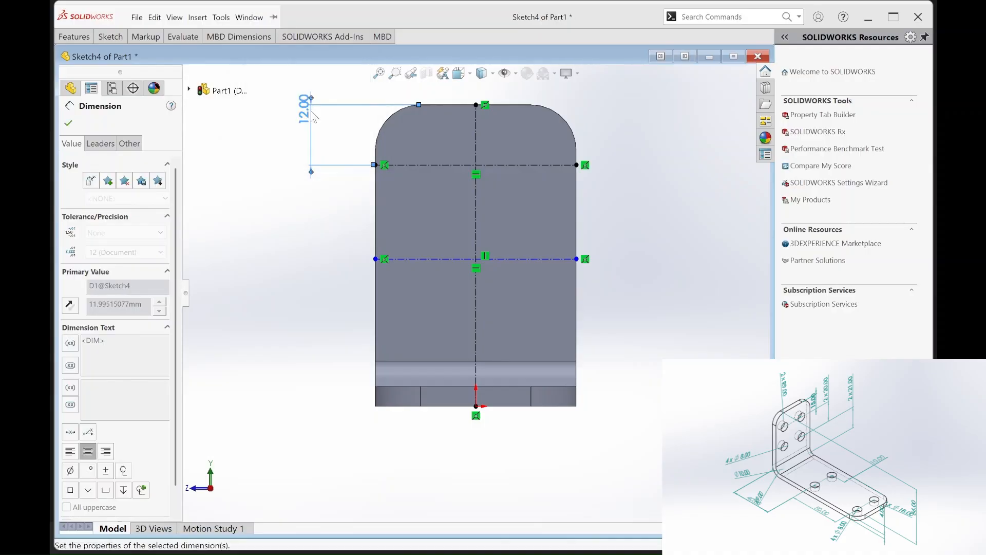
Step: Dimension the spacing between the two horizontal centerlines at 30 mm
{"action": "left_click", "coordinate": [412, 180]}
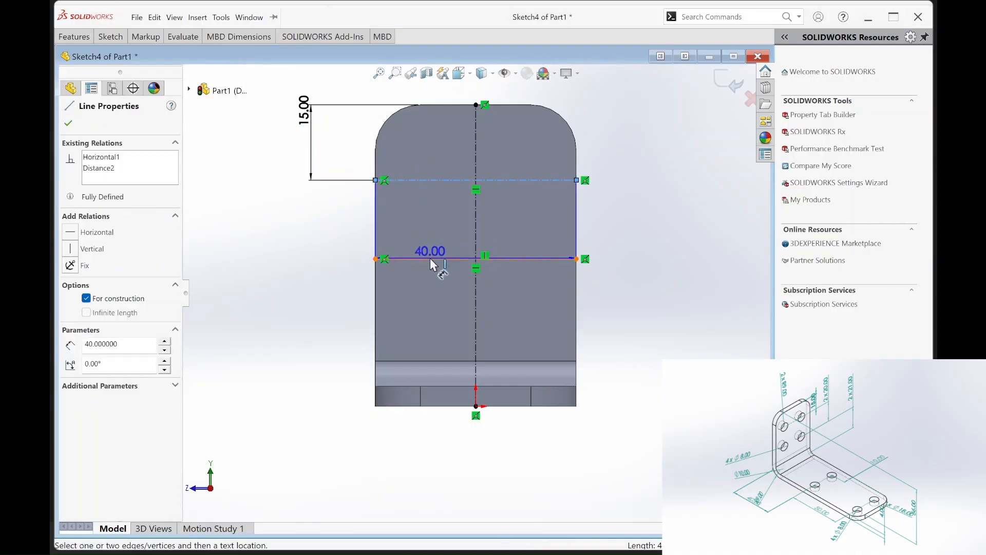
{"action": "left_click", "coordinate": [430, 258]}
{"action": "left_click", "coordinate": [287, 352]}
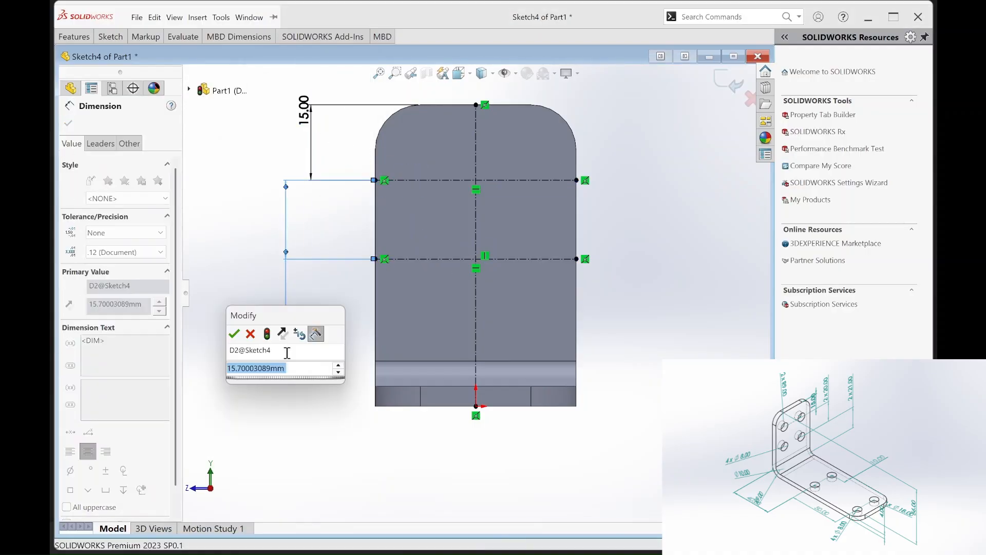
{"action": "type", "text": "30"}
{"action": "key", "text": "Return"}
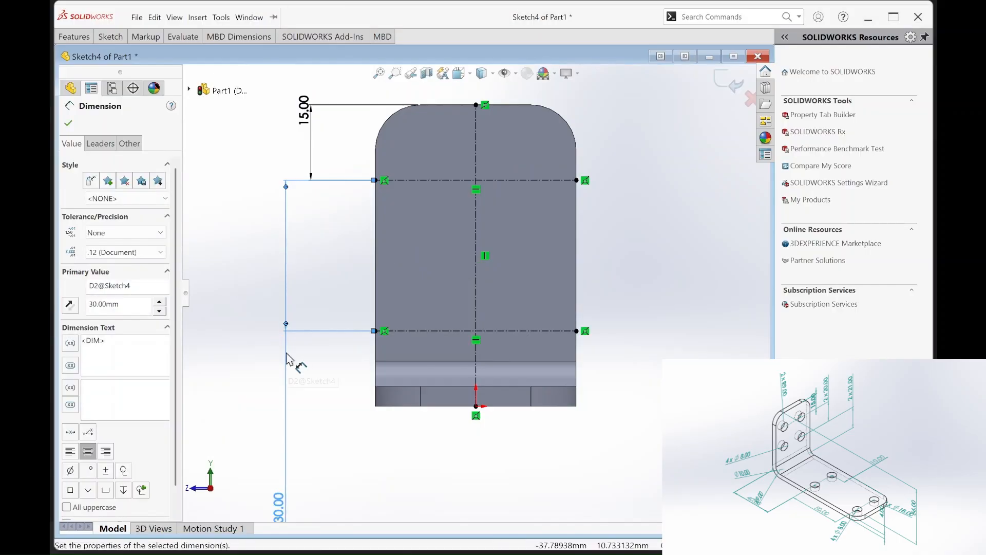
Step: Move the centerline spacing dimension's text closer to the flange and set the spacing to 20 mm
{"action": "left_click_drag", "start_coordinate": [278, 506], "coordinate": [269, 415]}
{"action": "double_click", "coordinate": [271, 415]}
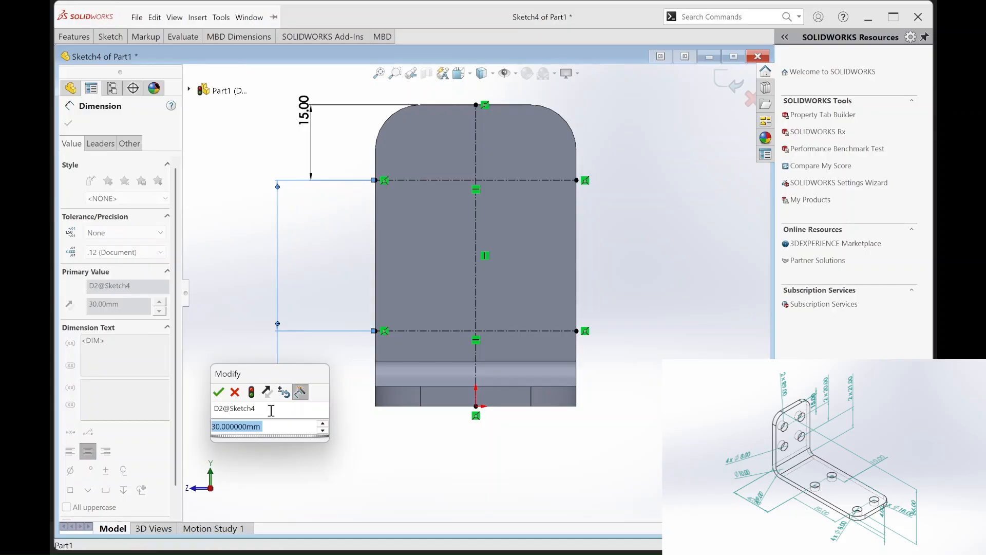
{"action": "type", "text": "20"}
{"action": "key", "text": "Return"}
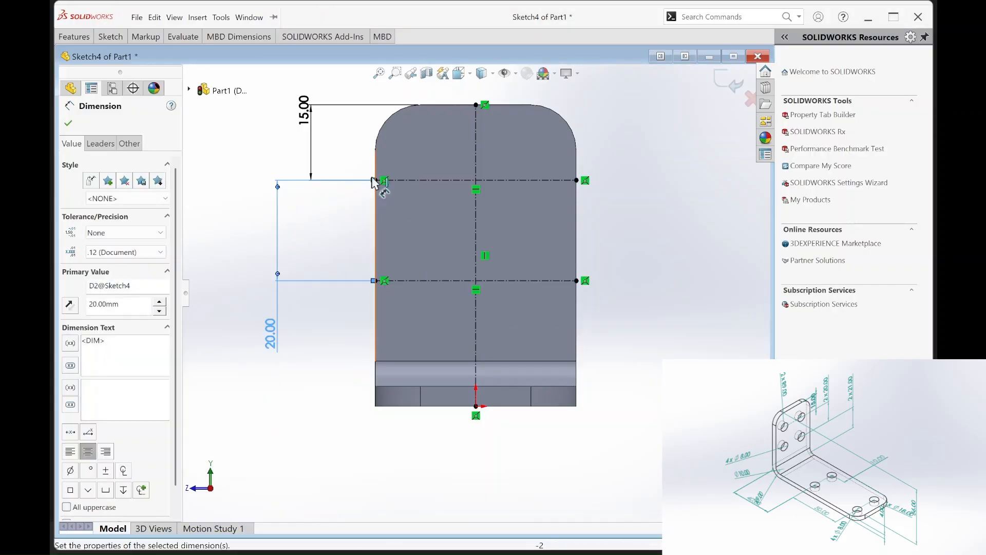
Step: Sketch two circles on each horizontal centerline, one on either side of the vertical centerline, with diameters of about 7 to 9 mm
{"action": "left_click", "coordinate": [110, 37]}
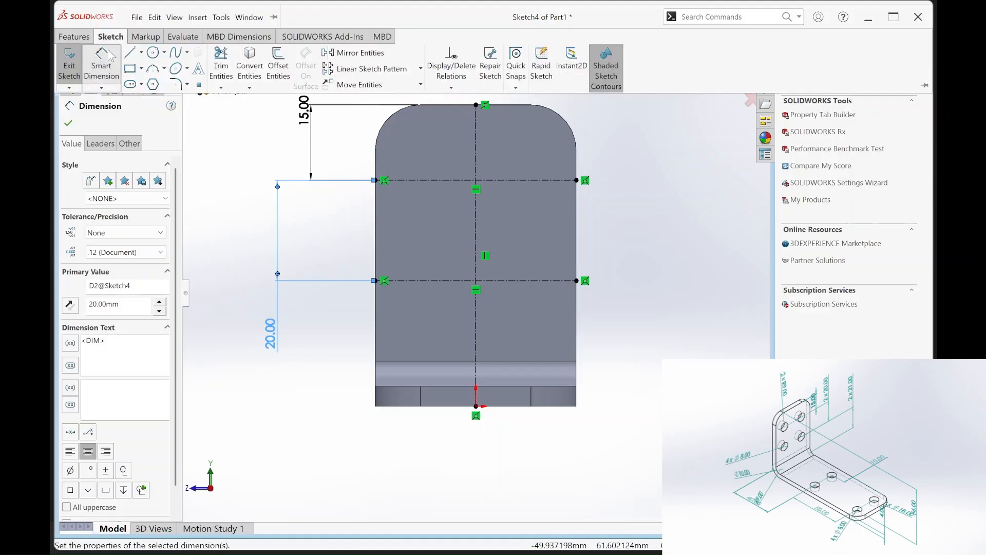
{"action": "left_click", "coordinate": [129, 63]}
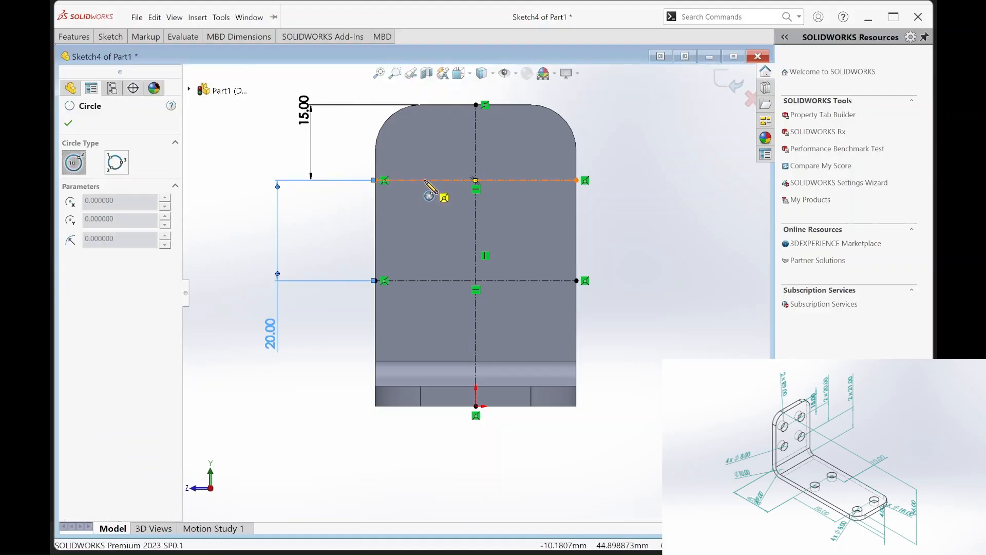
{"action": "left_click", "coordinate": [425, 180]}
{"action": "left_click", "coordinate": [441, 196]}
{"action": "left_click", "coordinate": [522, 180]}
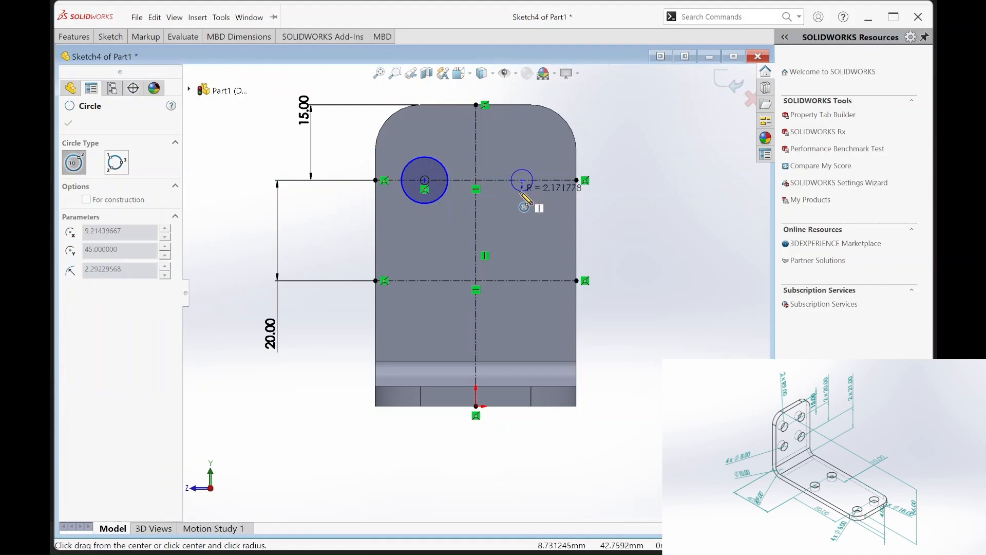
{"action": "left_click", "coordinate": [522, 197]}
{"action": "left_click", "coordinate": [525, 281]}
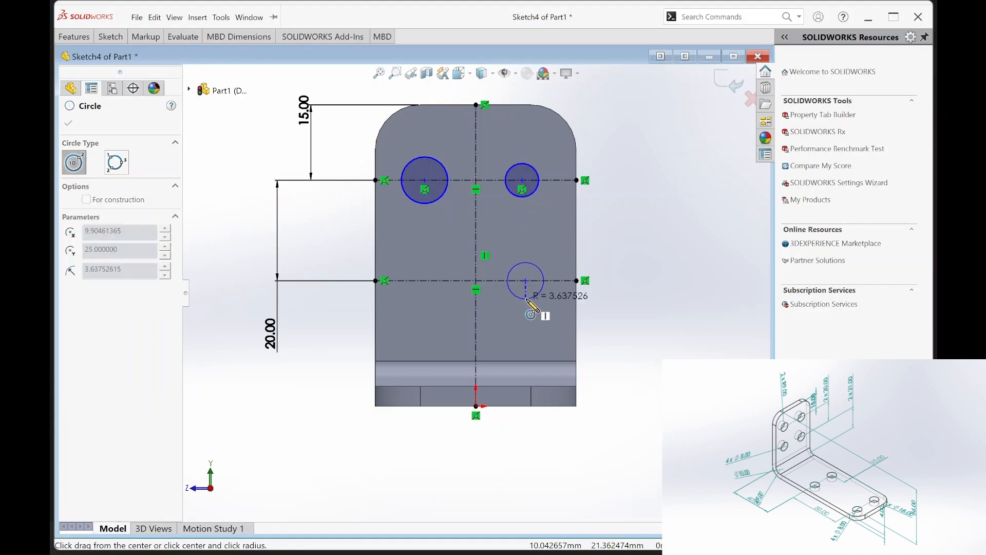
{"action": "left_click", "coordinate": [527, 299]}
{"action": "left_click", "coordinate": [419, 281]}
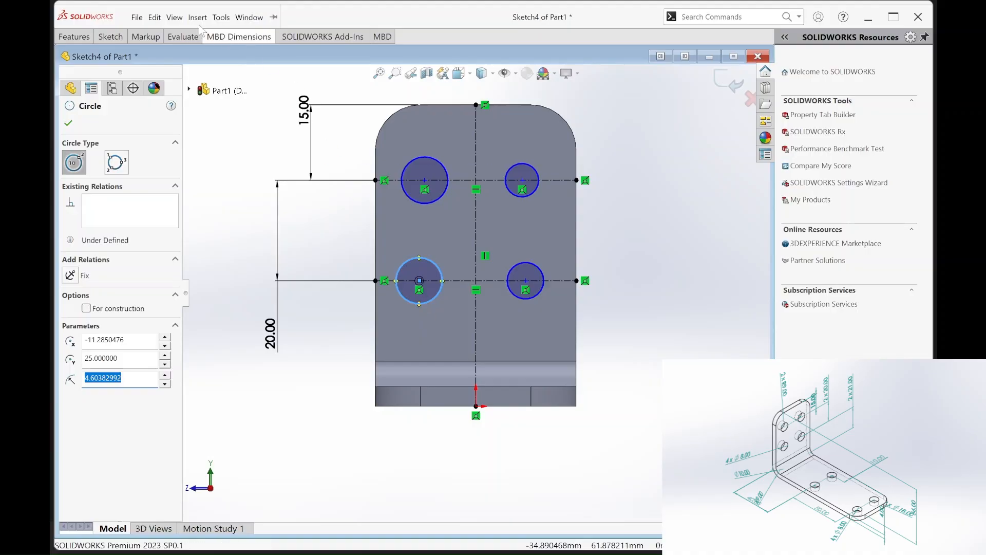
Step: Dimension the center of the upper left circle 10 mm from the flange's left edge
{"action": "left_click", "coordinate": [112, 39]}
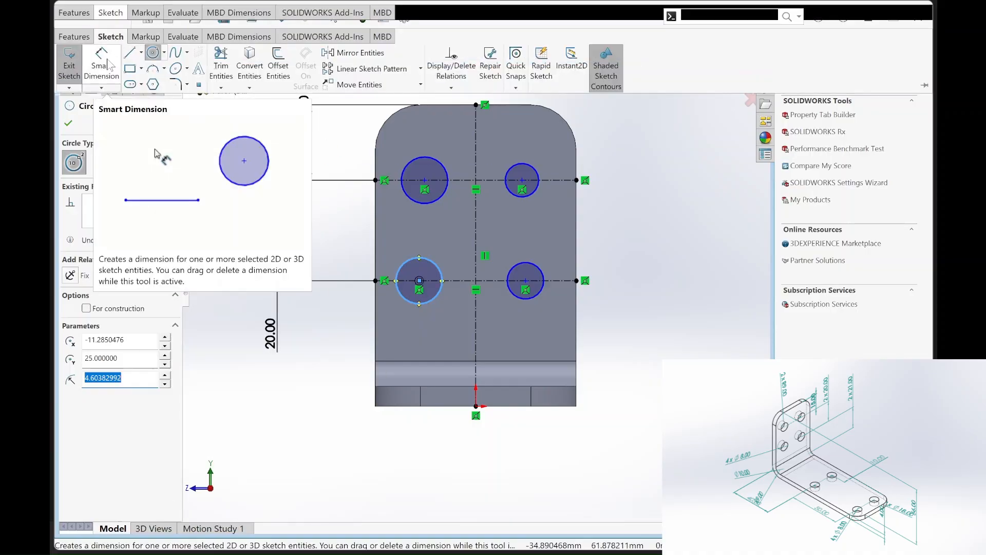
{"action": "key", "text": "Escape"}
{"action": "left_click", "coordinate": [420, 157]}
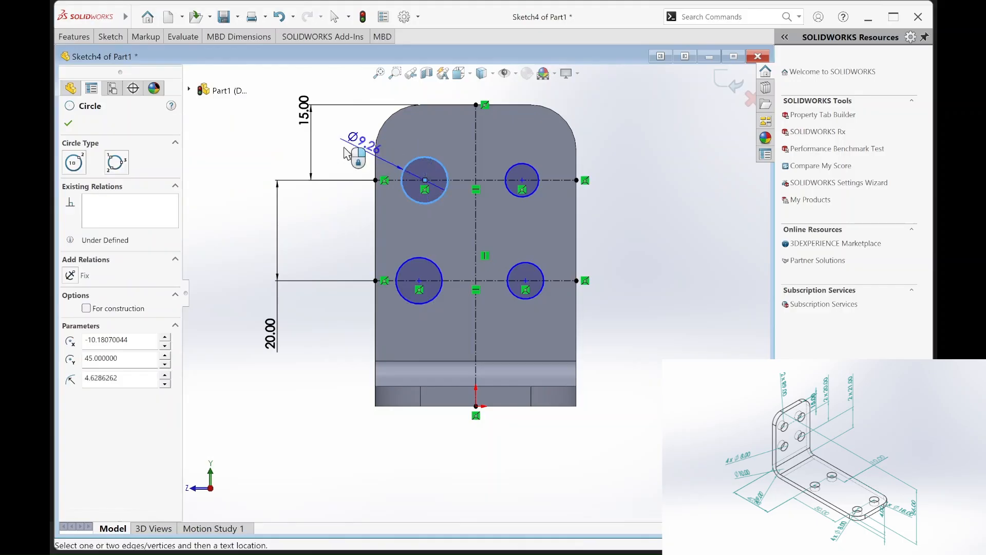
{"action": "left_click", "coordinate": [376, 180]}
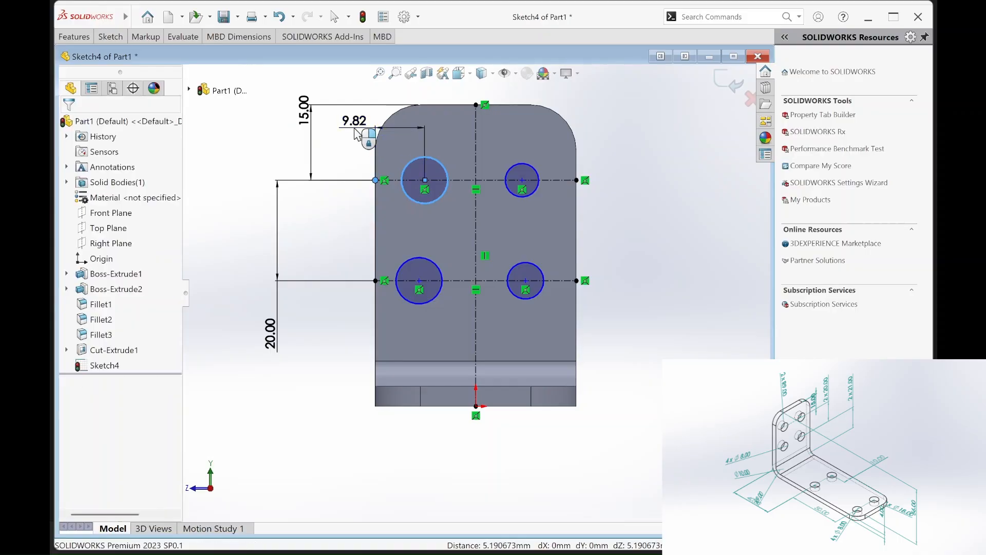
{"action": "left_click", "coordinate": [355, 130]}
{"action": "type", "text": "10"}
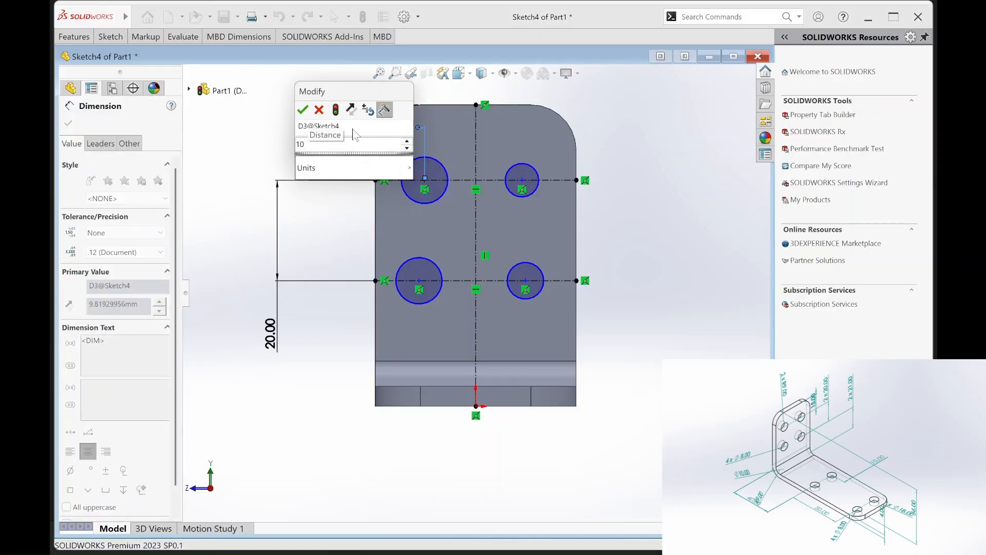
{"action": "key", "text": "Return"}
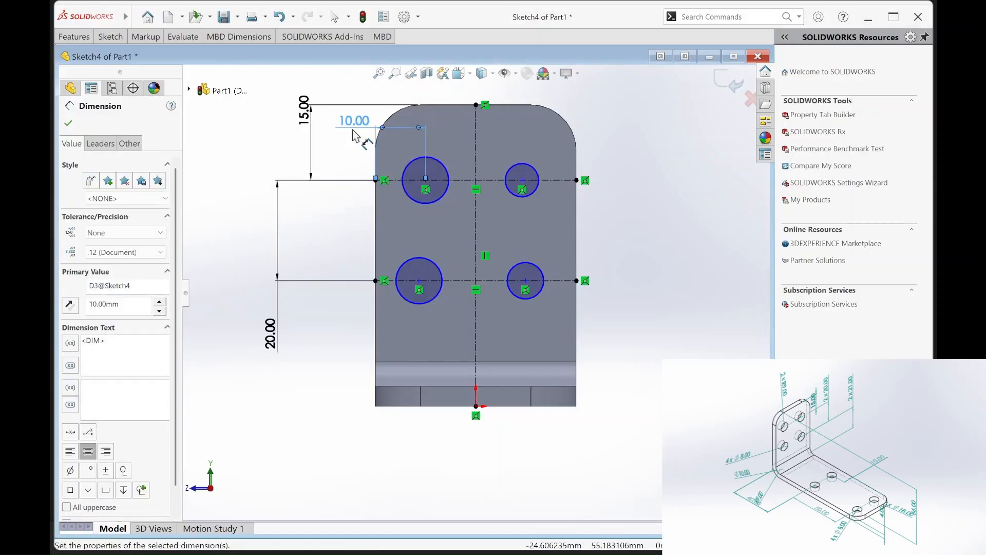
Step: Dimension the center of the lower left circle 10 mm from the flange's left edge
{"action": "left_click", "coordinate": [419, 281]}
{"action": "left_click", "coordinate": [376, 279]}
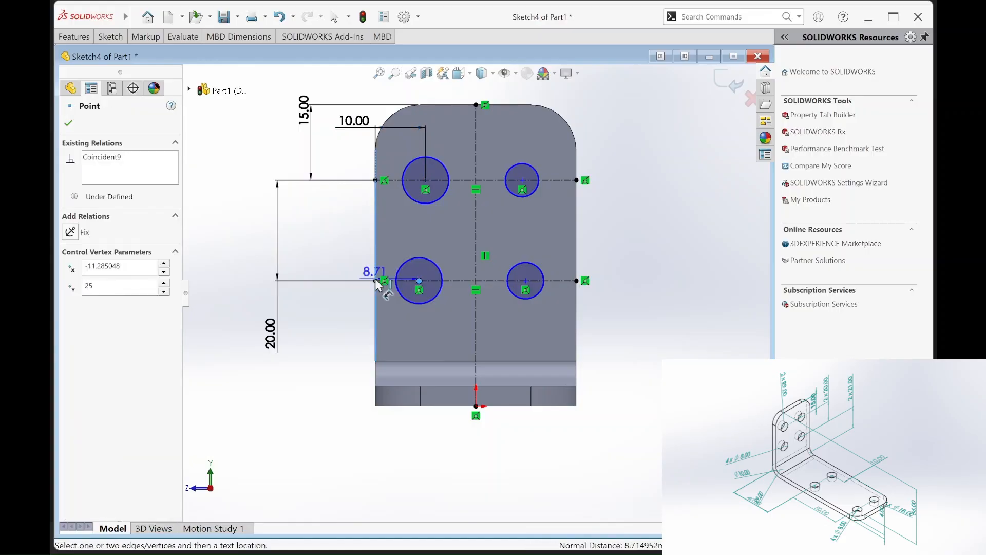
{"action": "left_click", "coordinate": [355, 243]}
{"action": "type", "text": "10"}
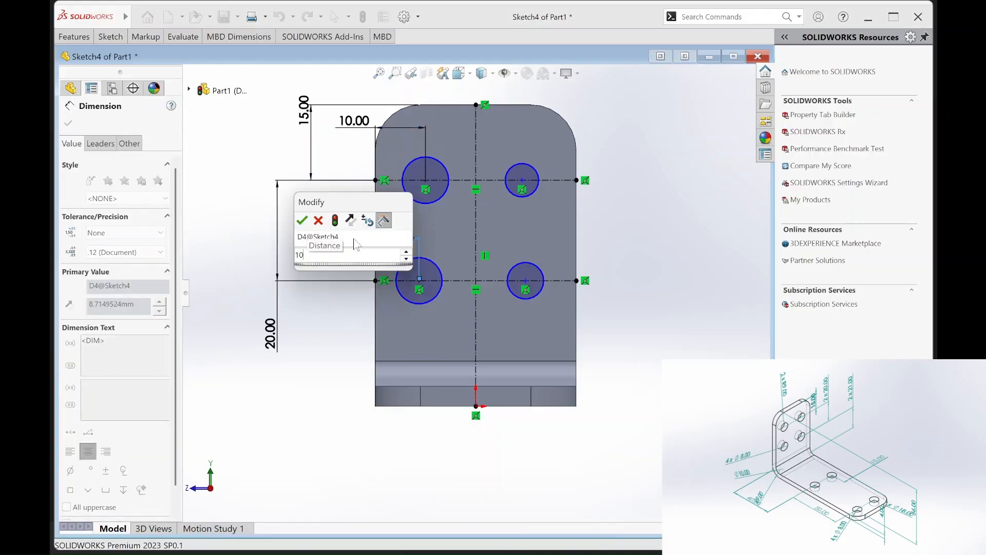
{"action": "key", "text": "Return"}
Step: Dimension the centers of the upper and lower right circles 10 mm from the flange's right edge
{"action": "left_click", "coordinate": [522, 180]}
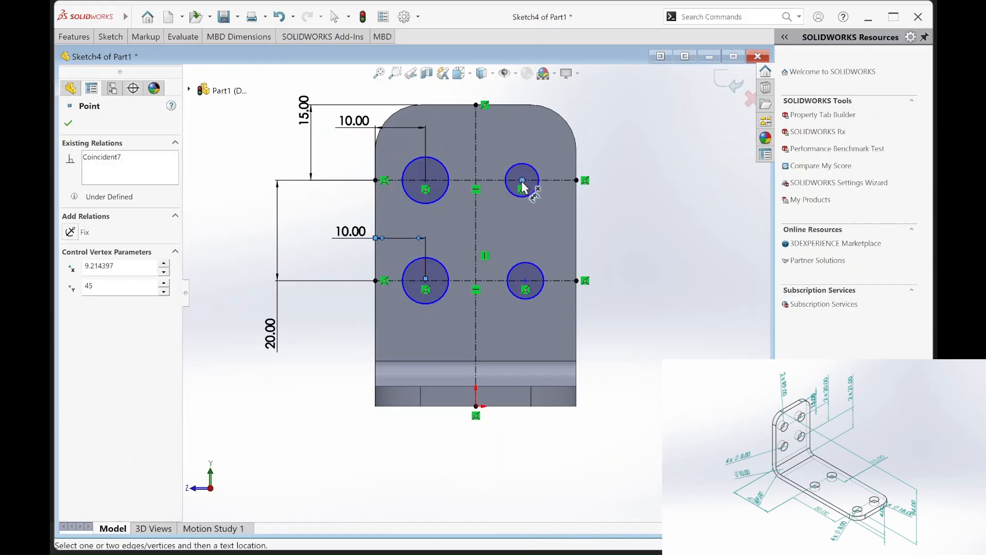
{"action": "left_click", "coordinate": [577, 180]}
{"action": "left_click", "coordinate": [614, 157]}
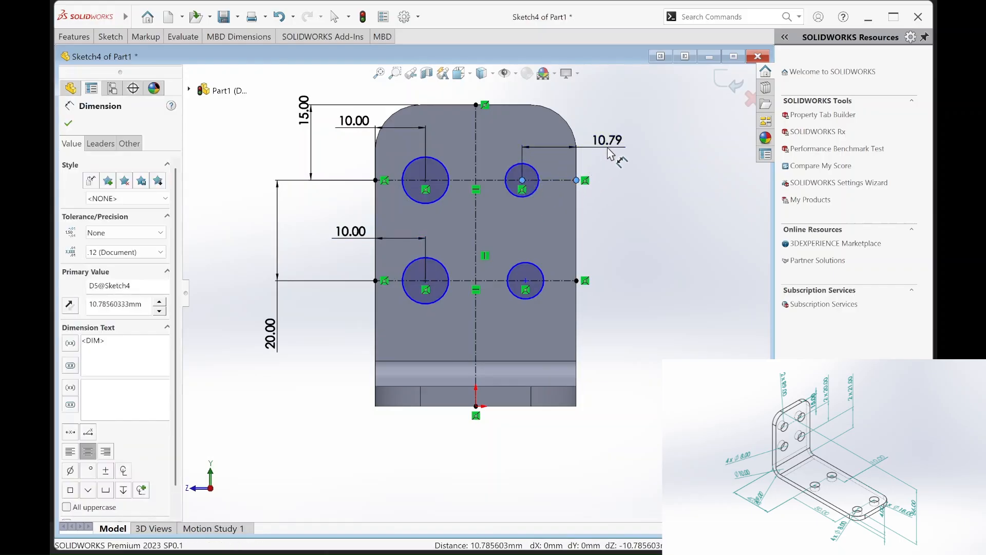
{"action": "key", "text": "Return"}
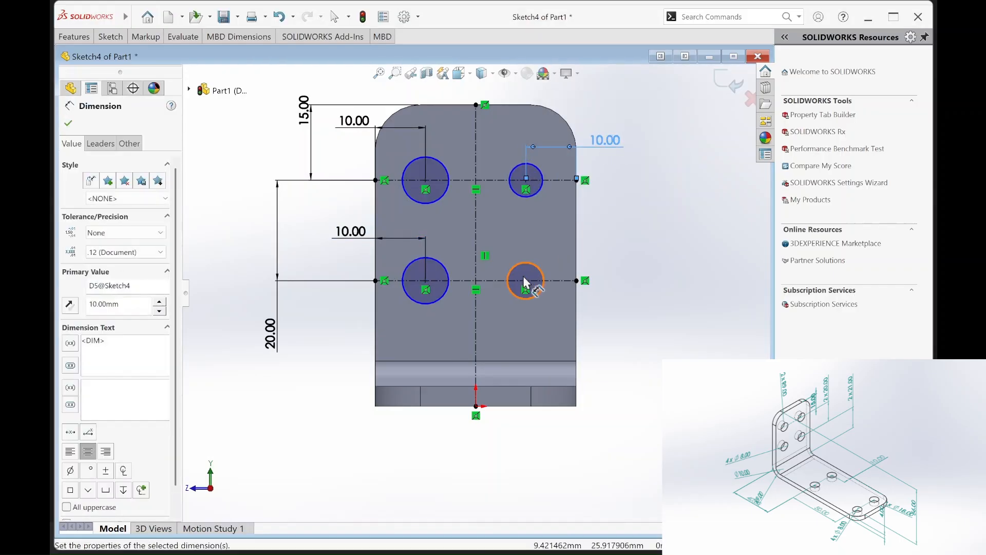
{"action": "left_click", "coordinate": [525, 280]}
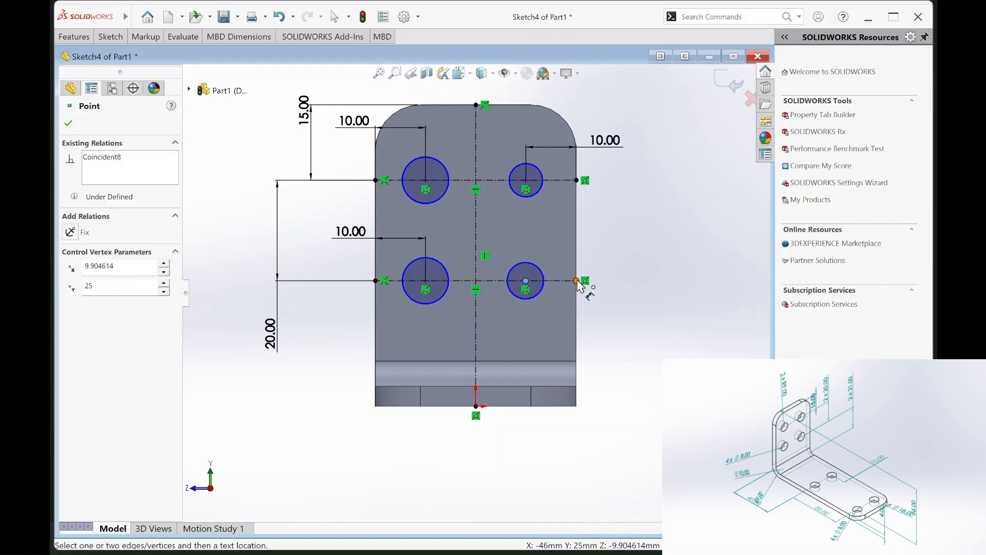
{"action": "left_click", "coordinate": [576, 280]}
{"action": "left_click", "coordinate": [618, 240]}
{"action": "type", "text": "10"}
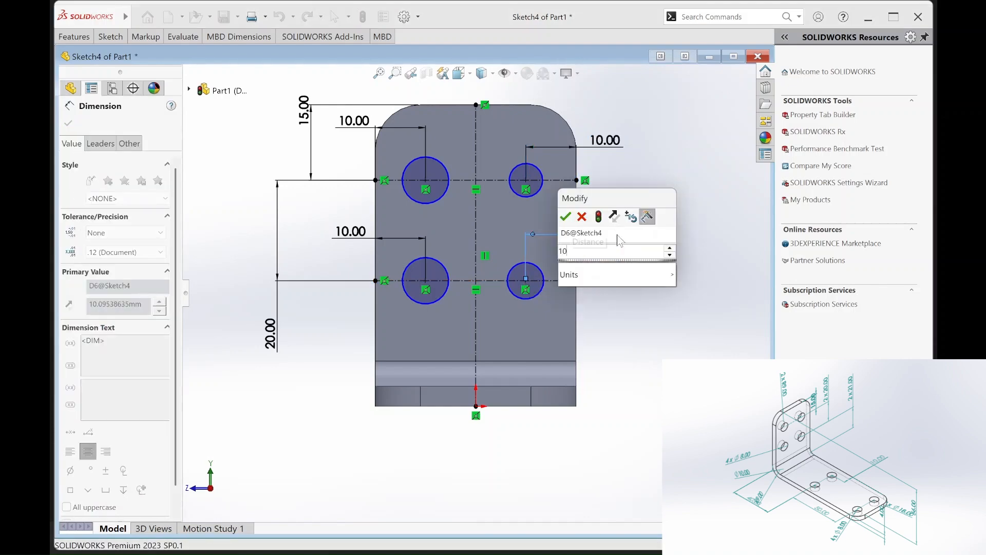
{"action": "key", "text": "Return"}
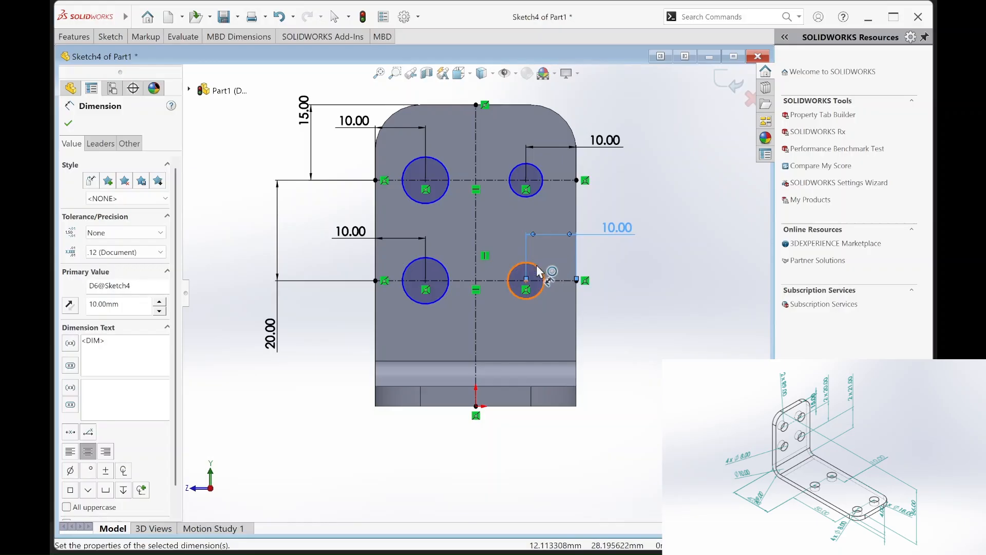
Step: Dimension the two lower circles' diameters at 10 mm each
{"action": "left_click", "coordinate": [536, 266]}
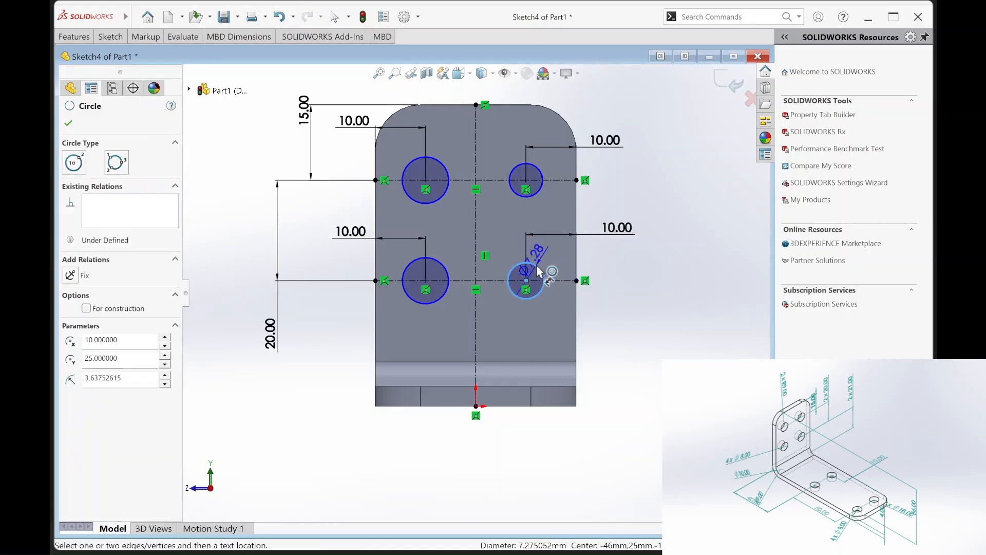
{"action": "left_click", "coordinate": [640, 282]}
{"action": "type", "text": "10"}
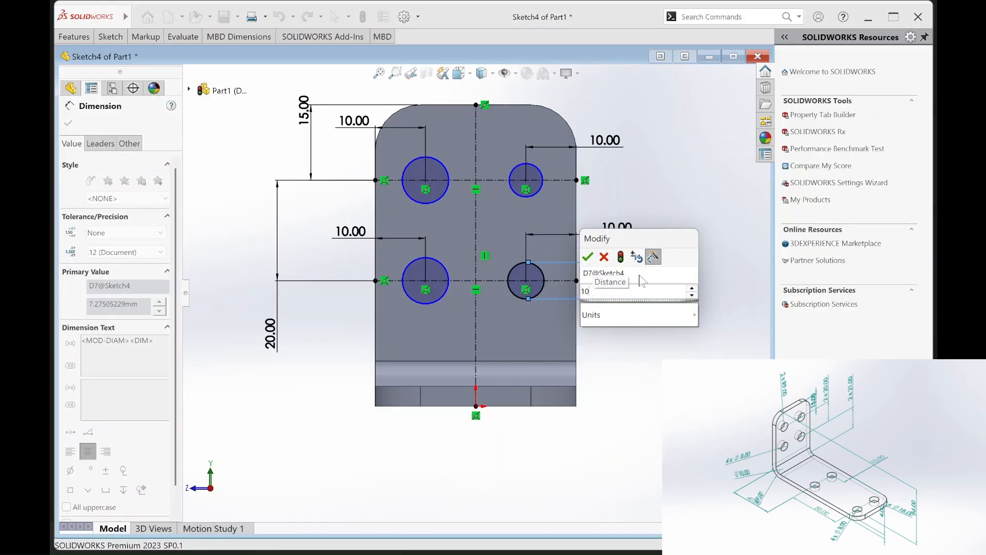
{"action": "key", "text": "Return"}
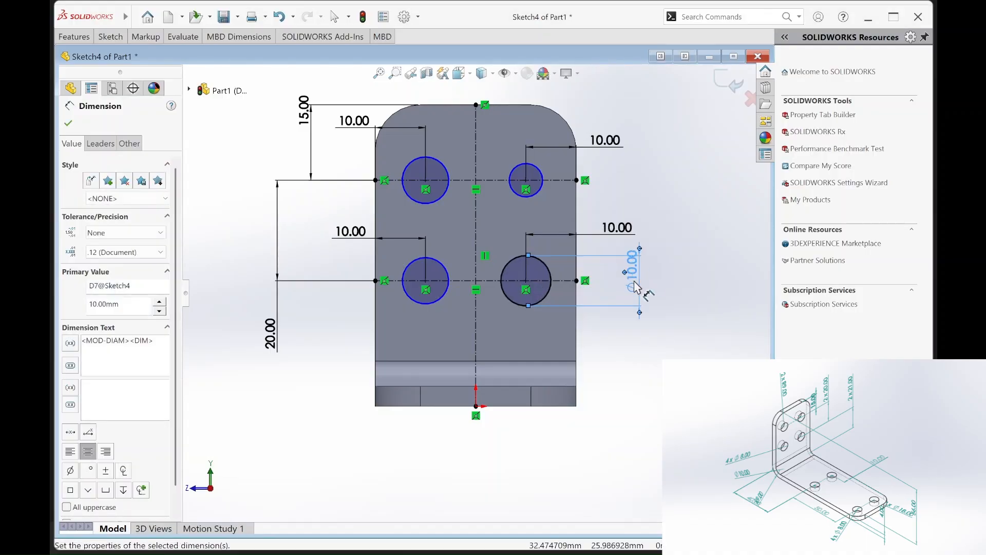
{"action": "left_click", "coordinate": [404, 277]}
{"action": "left_click", "coordinate": [332, 277]}
{"action": "type", "text": "10"}
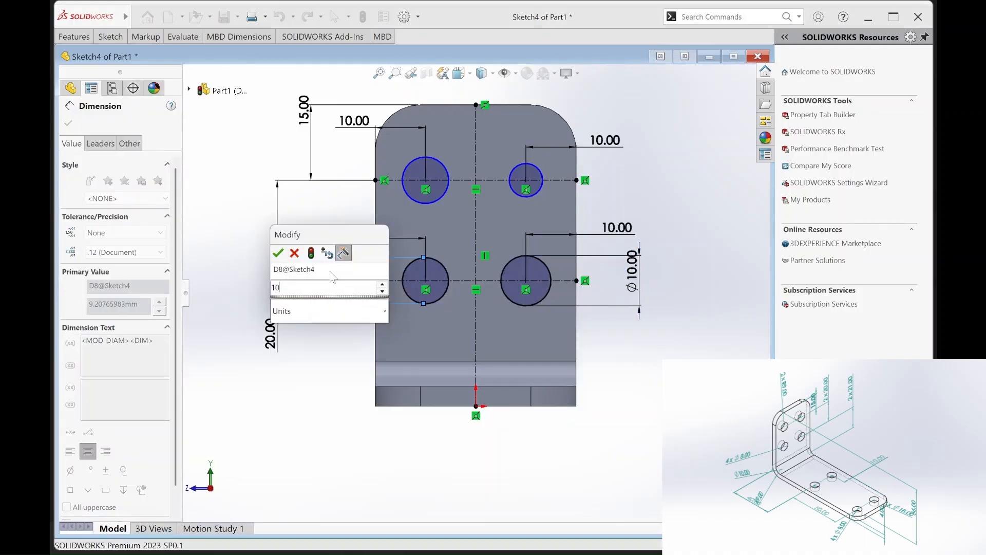
{"action": "key", "text": "Return"}
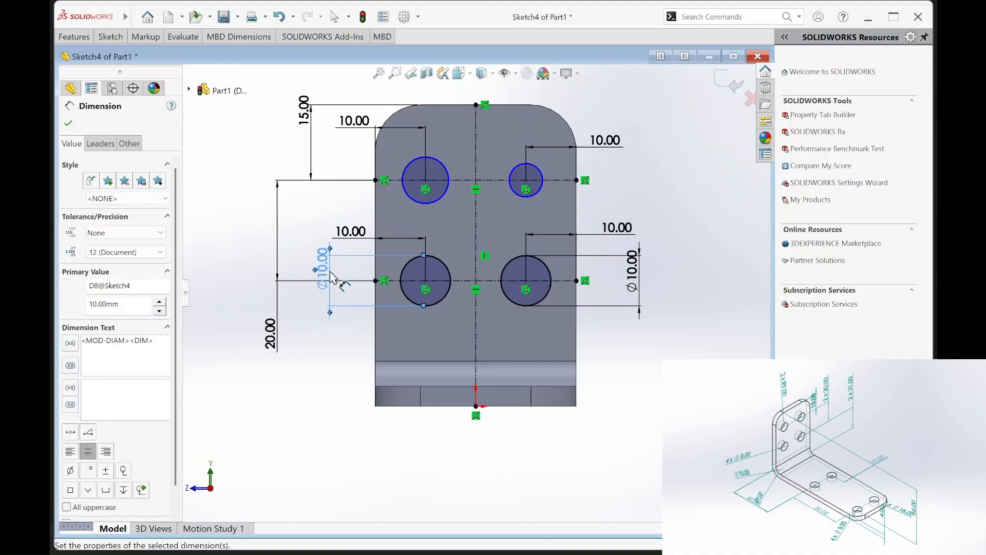
Step: Dimension the two upper circles' diameters at 10 mm each
{"action": "left_click", "coordinate": [408, 162]}
{"action": "left_click", "coordinate": [333, 171]}
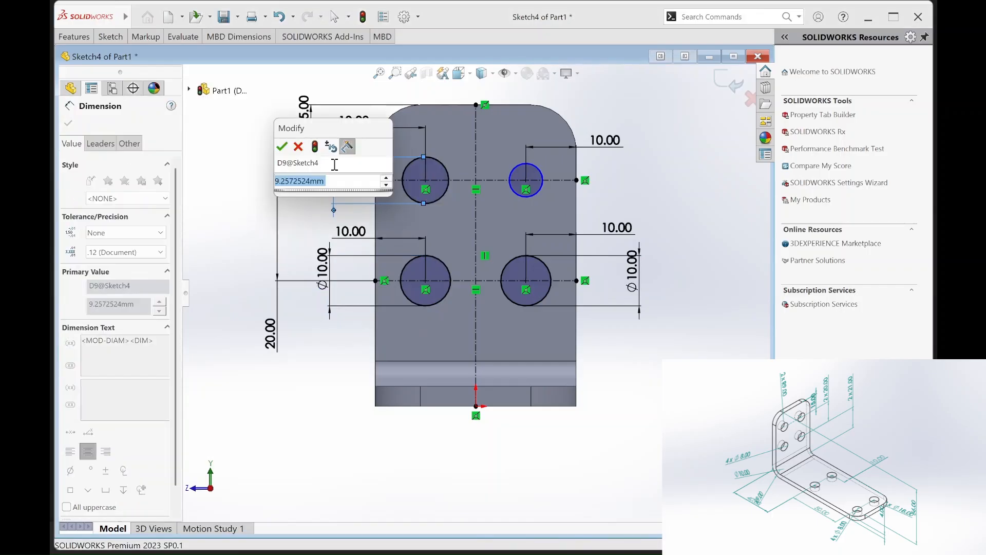
{"action": "key", "text": "Escape"}
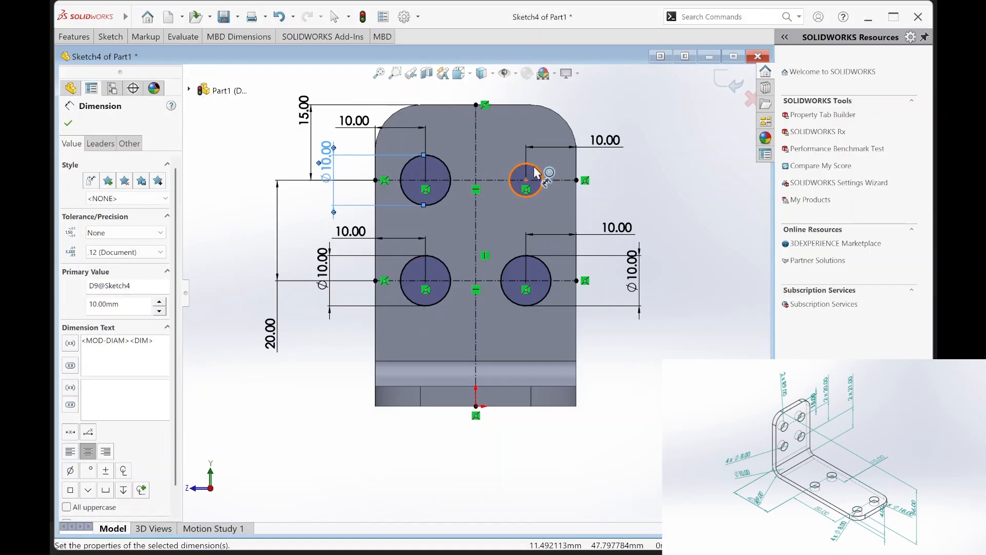
{"action": "left_click", "coordinate": [534, 172]}
{"action": "left_click", "coordinate": [649, 174]}
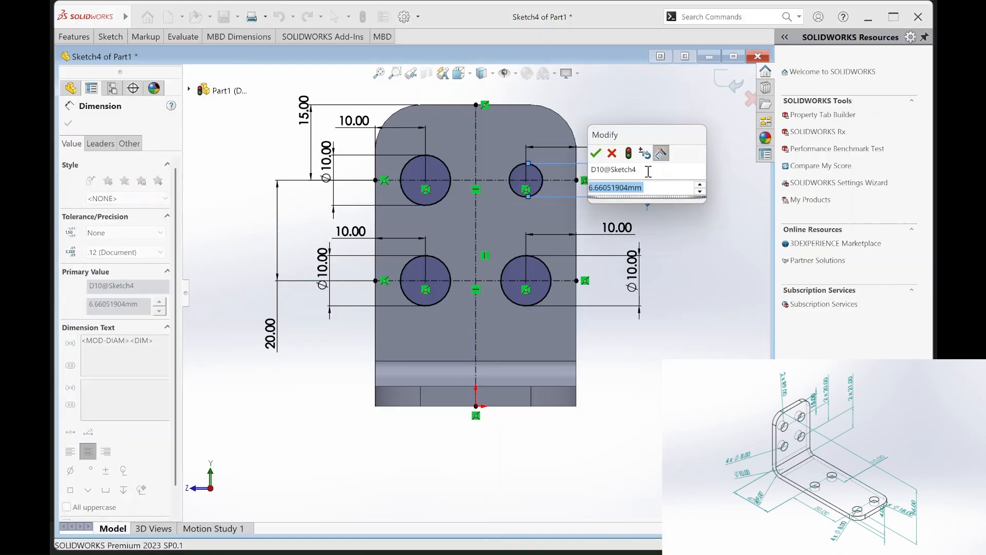
{"action": "type", "text": "10"}
{"action": "key", "text": "Return"}
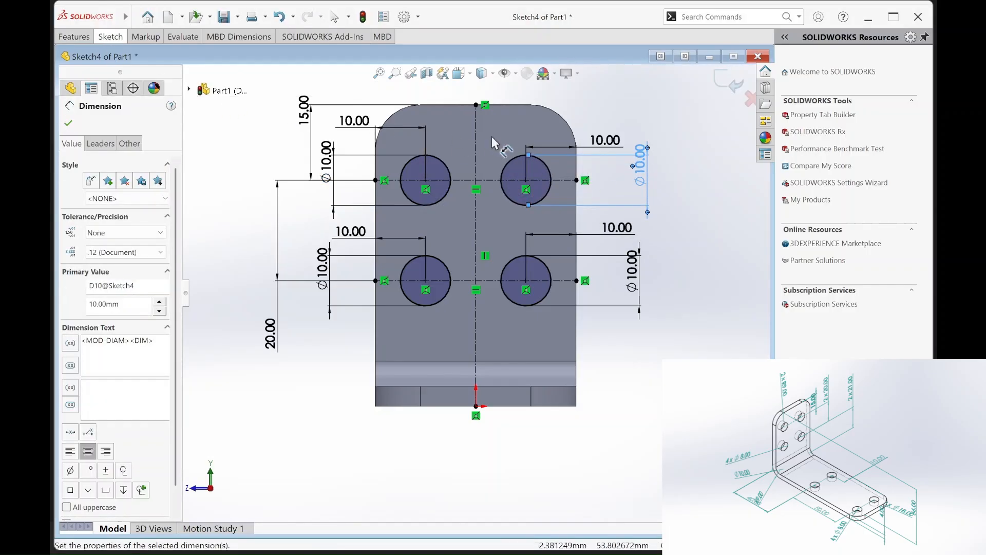
Step: Set the diameters of the upper right and lower right circles to 8 mm
{"action": "double_click", "coordinate": [640, 163]}
{"action": "type", "text": "8"}
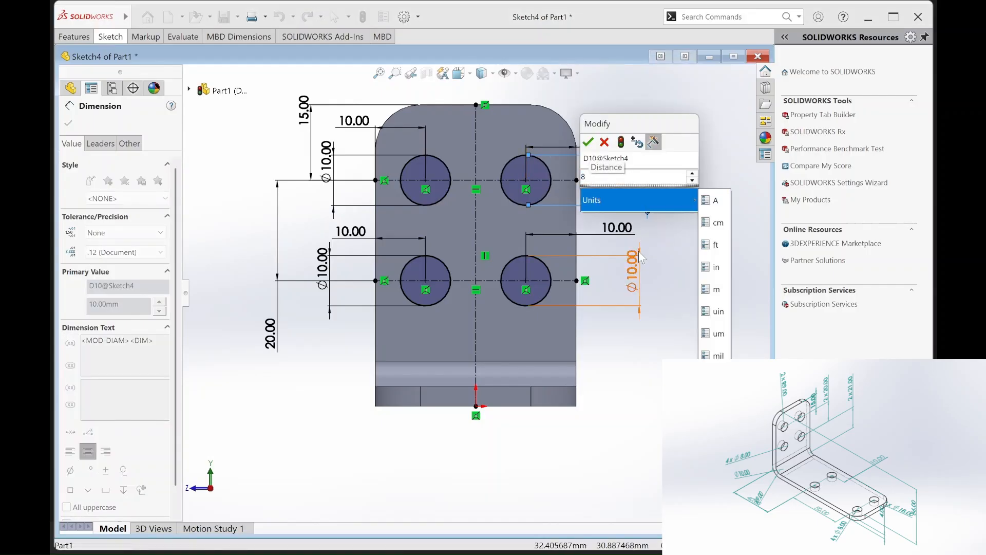
{"action": "key", "text": "Return"}
{"action": "double_click", "coordinate": [636, 279]}
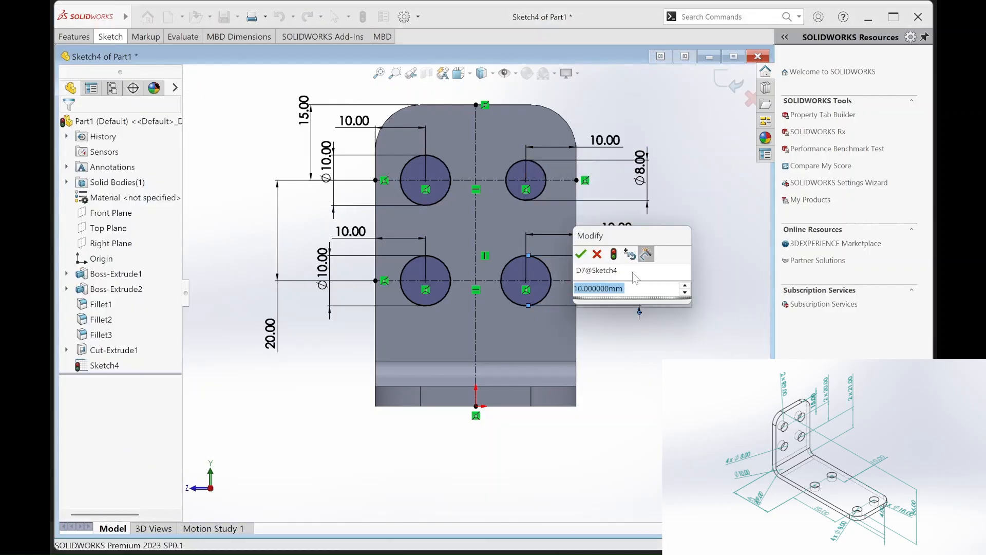
{"action": "type", "text": "8"}
{"action": "key", "text": "Return"}
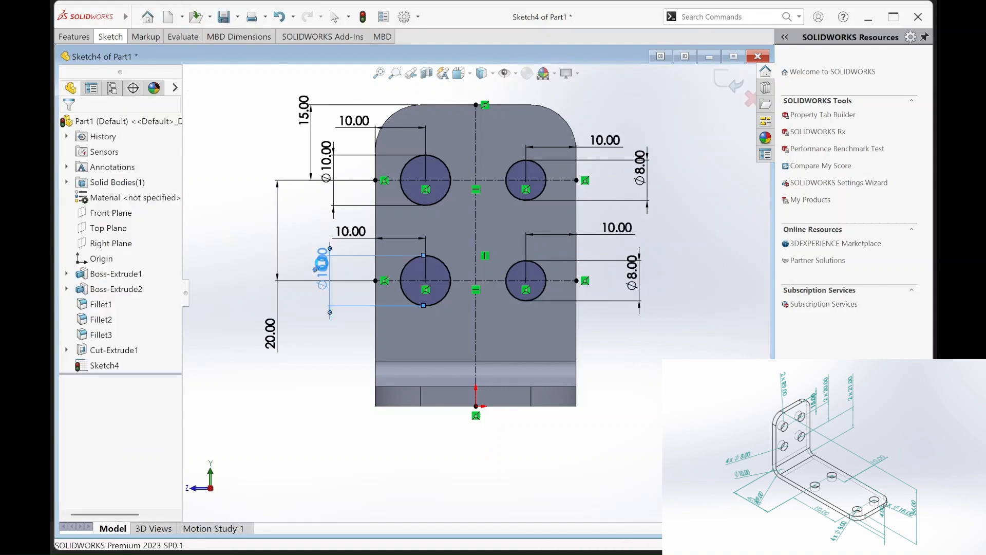
Step: Set the diameters of the lower left and upper left circles to 8 mm
{"action": "double_click", "coordinate": [322, 267]}
{"action": "type", "text": "8"}
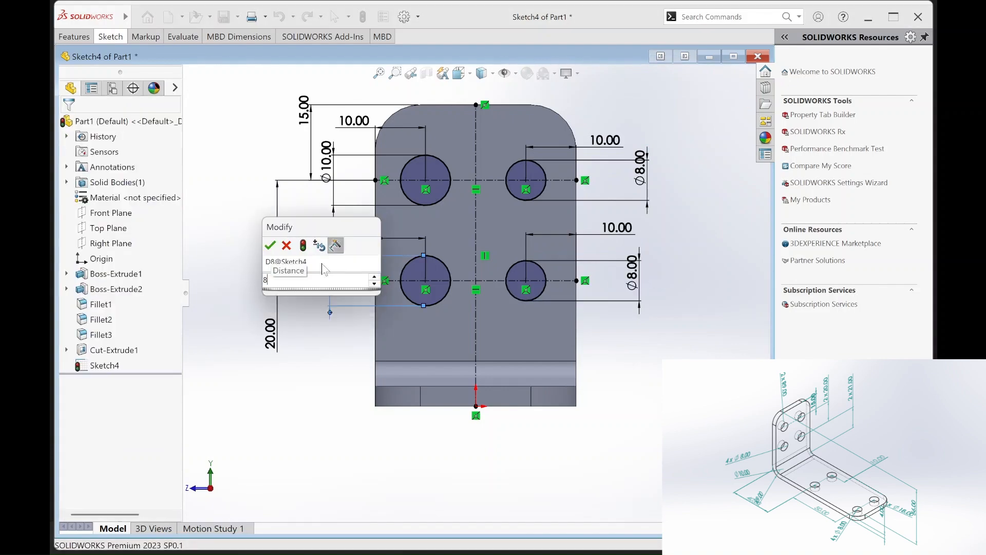
{"action": "key", "text": "Return"}
{"action": "double_click", "coordinate": [322, 163]}
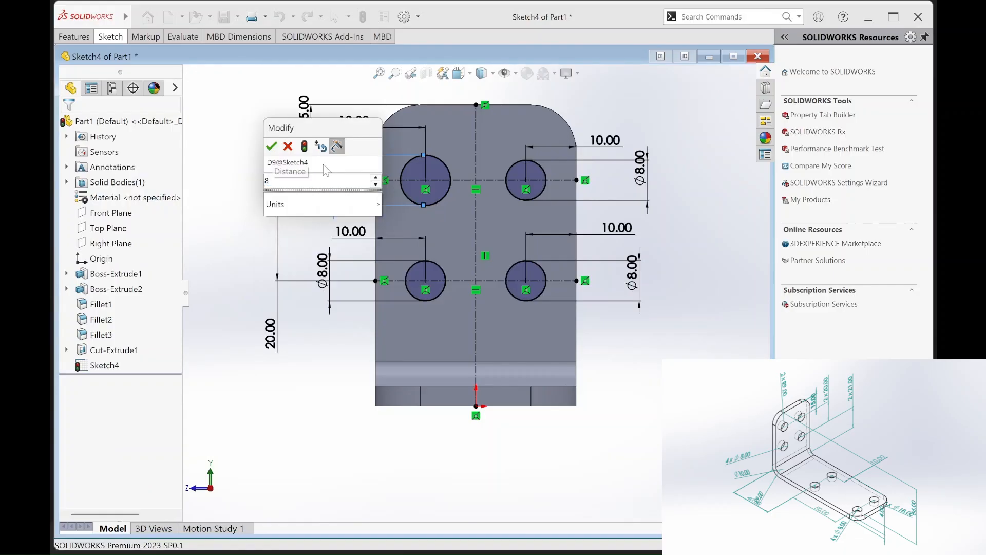
{"action": "type", "text": "8"}
{"action": "key", "text": "Return"}
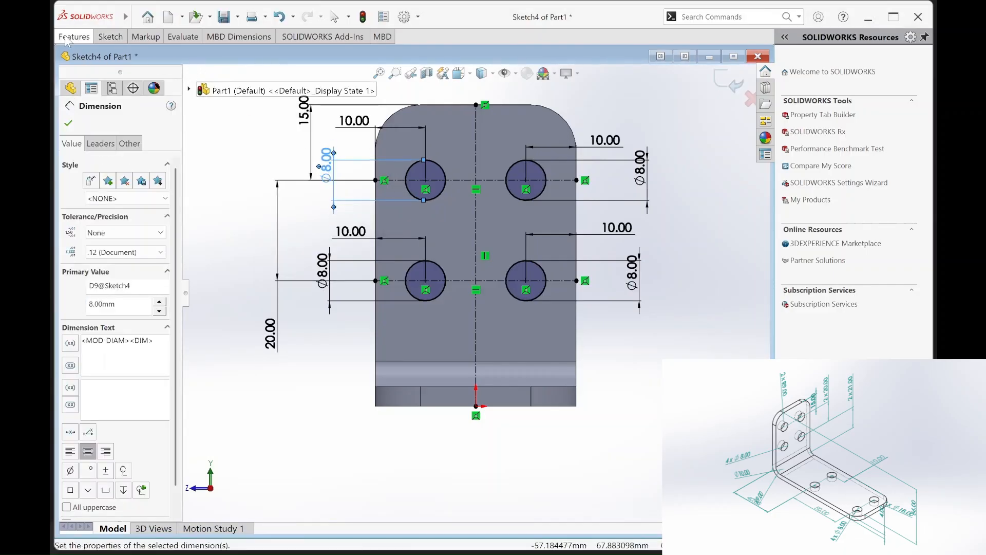
Step: Cut the four circles through the flange with a Through All extruded cut and show the part in isometric view
{"action": "left_click", "coordinate": [66, 37]}
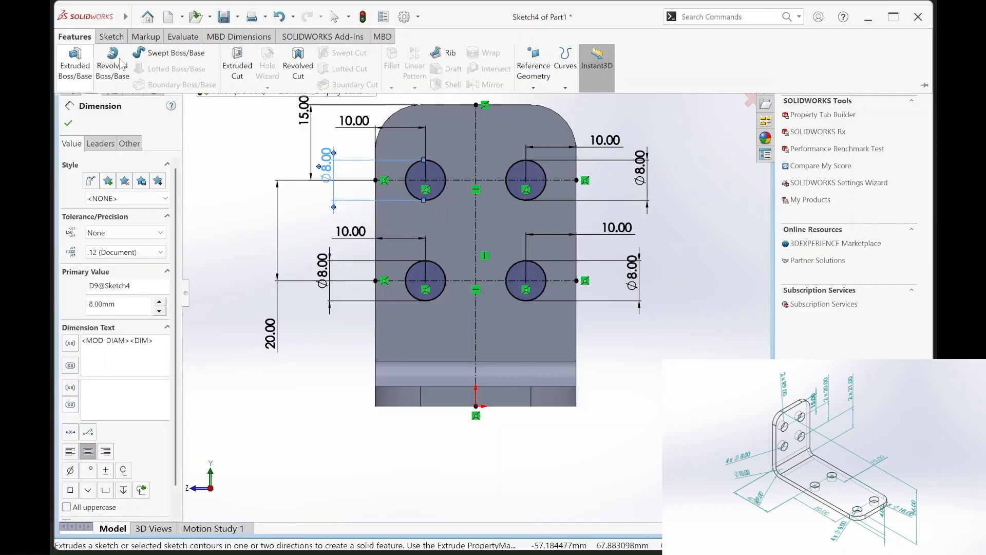
{"action": "left_click", "coordinate": [238, 53]}
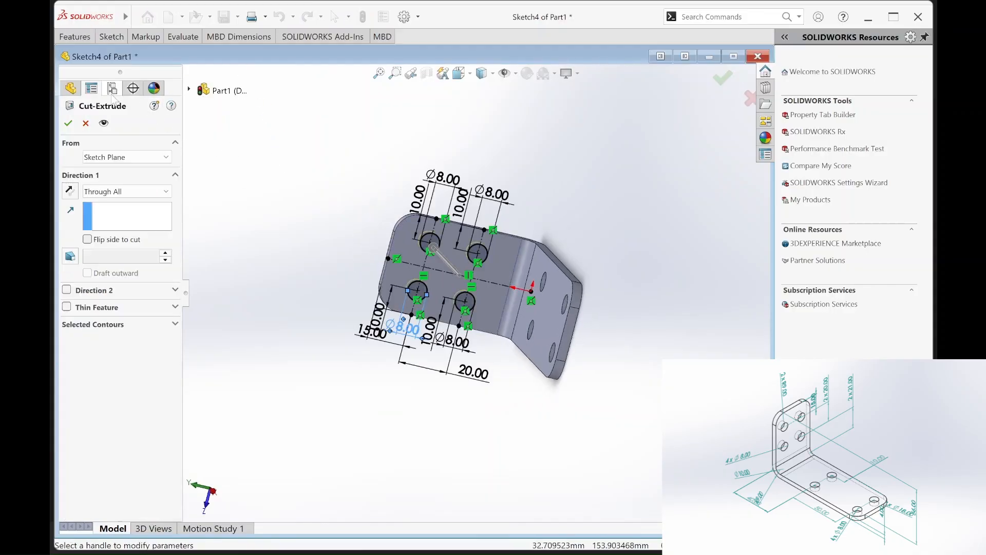
{"action": "left_click", "coordinate": [106, 193]}
{"action": "left_click", "coordinate": [102, 212]}
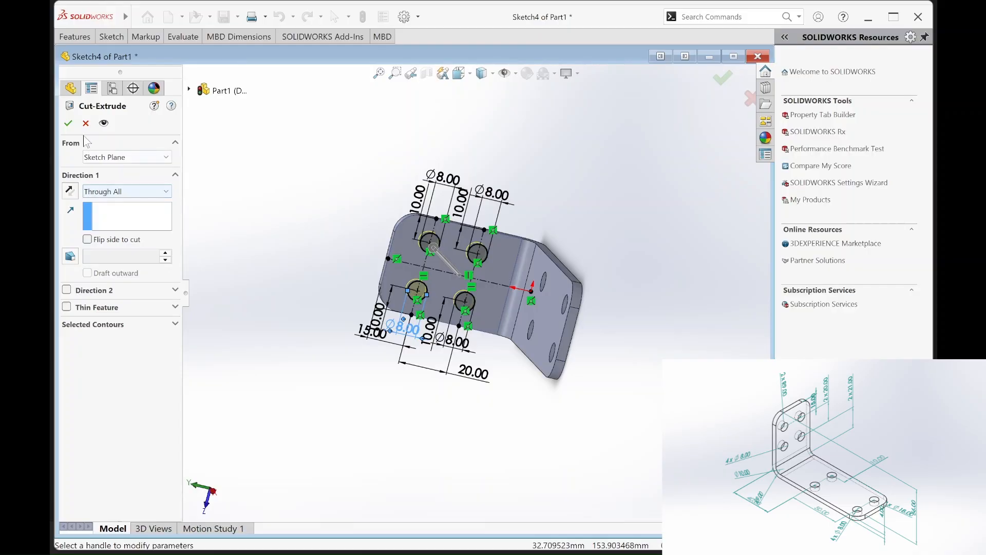
{"action": "left_click", "coordinate": [69, 124]}
{"action": "key", "text": "ctrl+7"}
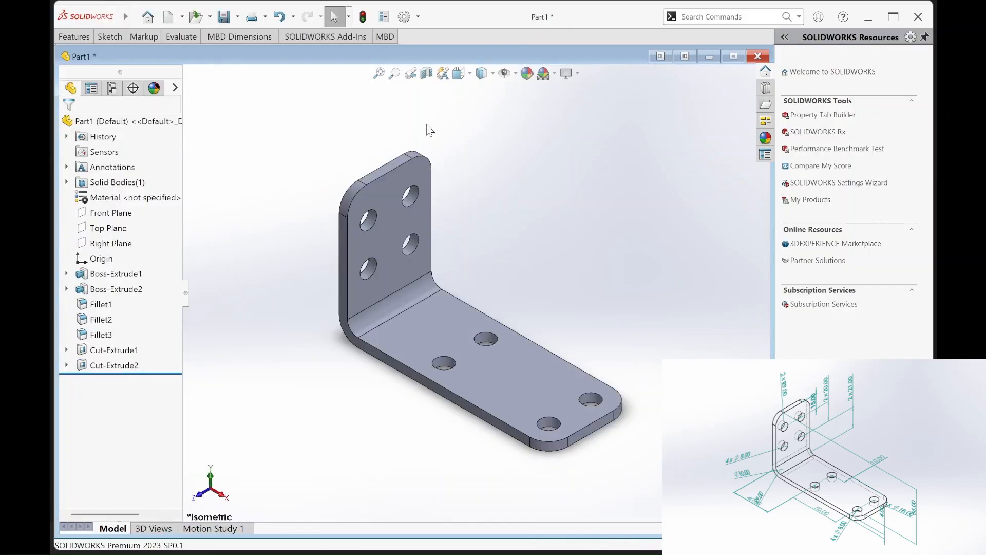
Step: Compare the bracket in shaded, hidden-lines-visible and wireframe display styles, settling on hidden lines visible
{"action": "left_click", "coordinate": [471, 76]}
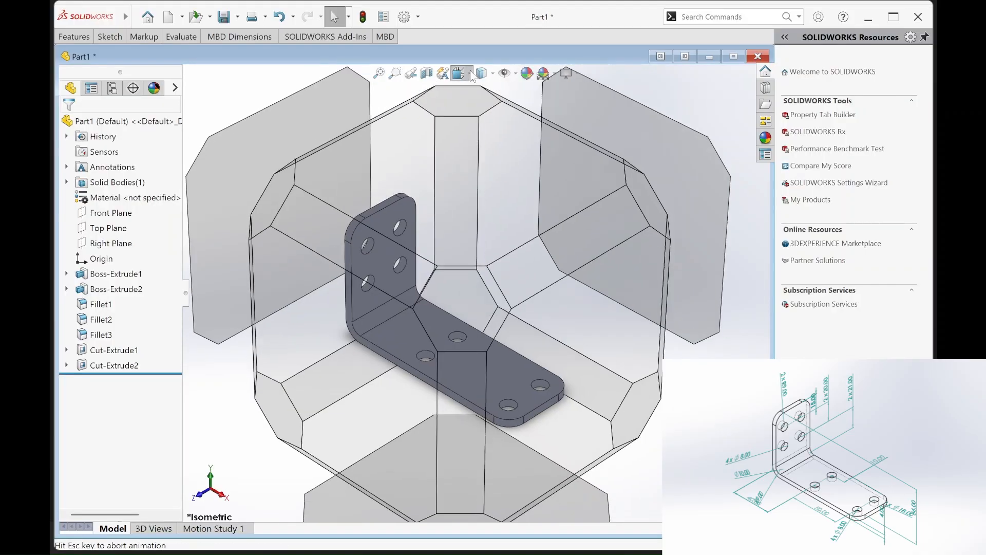
{"action": "left_click", "coordinate": [492, 75]}
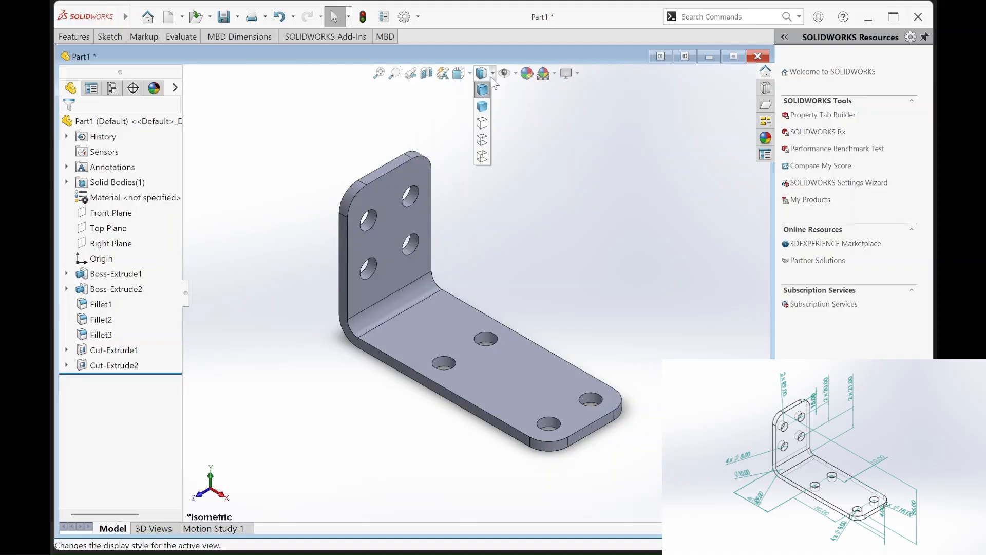
{"action": "left_click", "coordinate": [483, 107]}
{"action": "left_click", "coordinate": [492, 72]}
{"action": "left_click", "coordinate": [486, 142]}
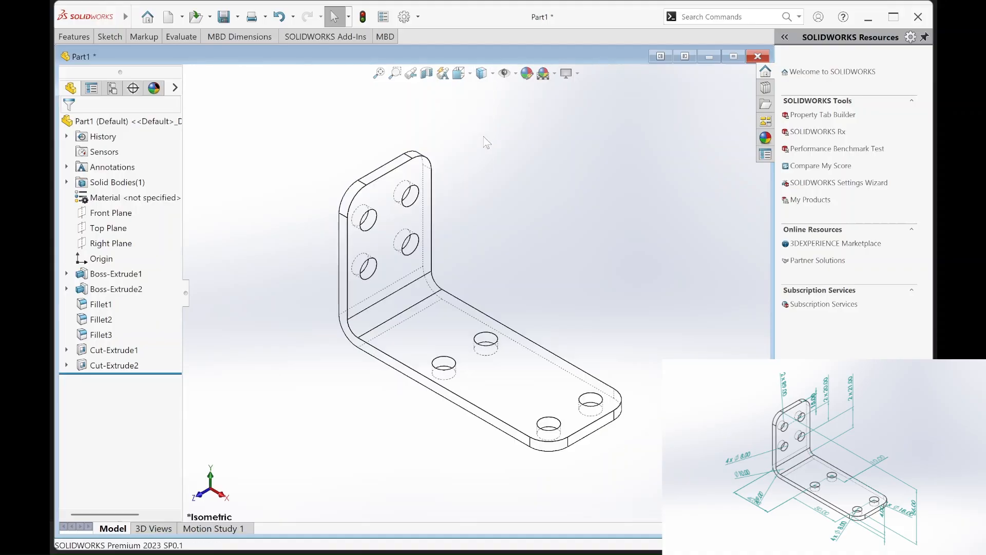
{"action": "left_click", "coordinate": [492, 72]}
{"action": "left_click", "coordinate": [486, 159]}
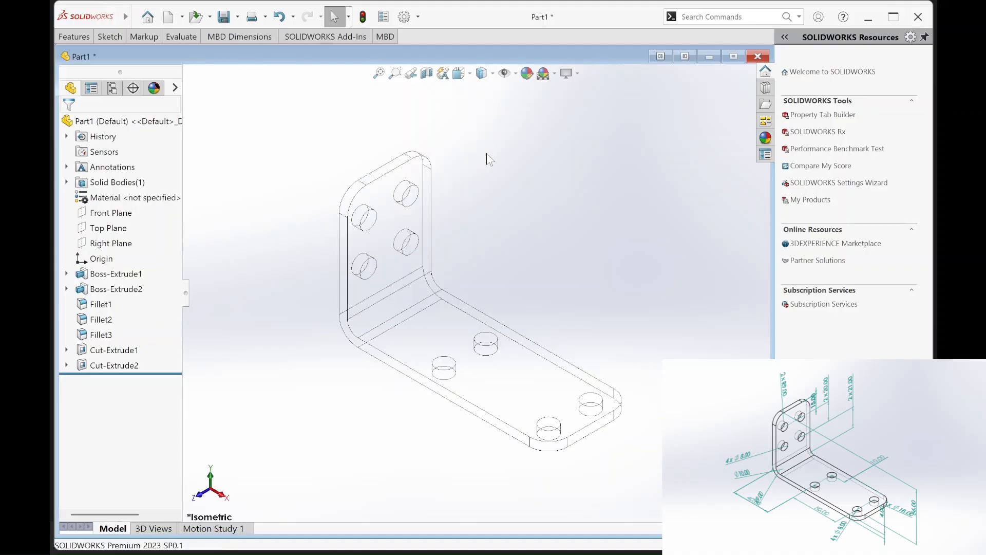
{"action": "left_click", "coordinate": [492, 73]}
{"action": "left_click", "coordinate": [486, 142]}
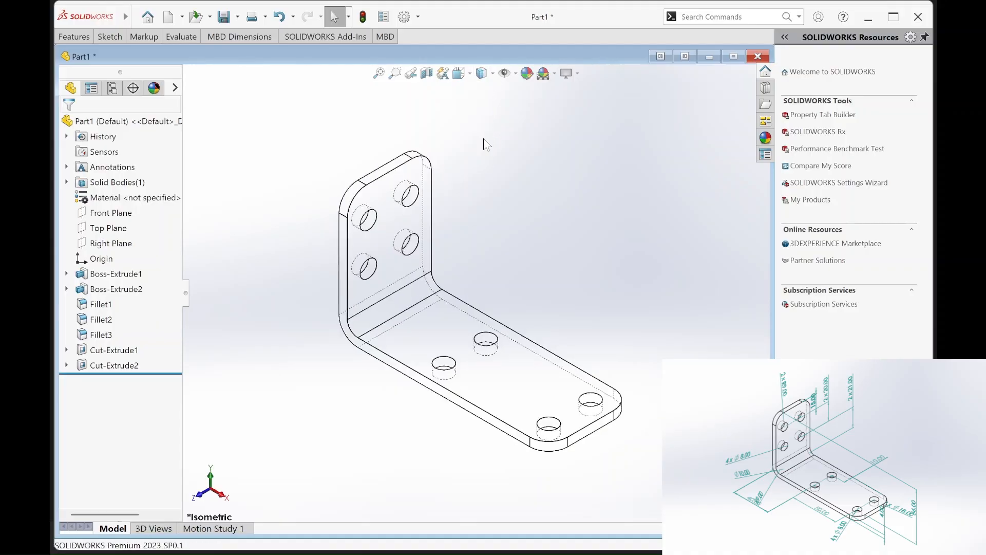